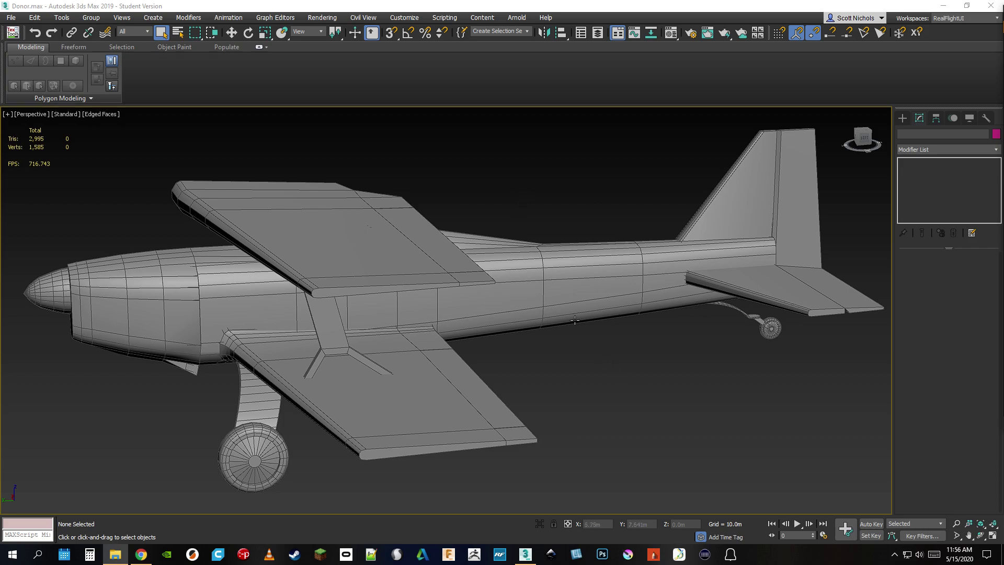
Hide every part of the airplane except the fuselage.
{"action": "left_click", "coordinate": [571, 295]}
{"action": "right_click", "coordinate": [570, 295]}
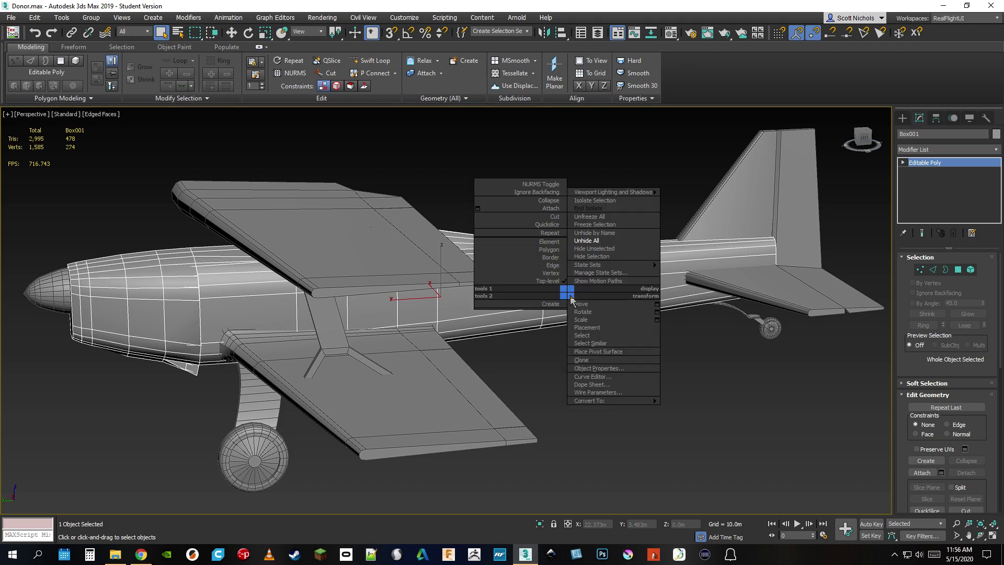
{"action": "left_click", "coordinate": [588, 248]}
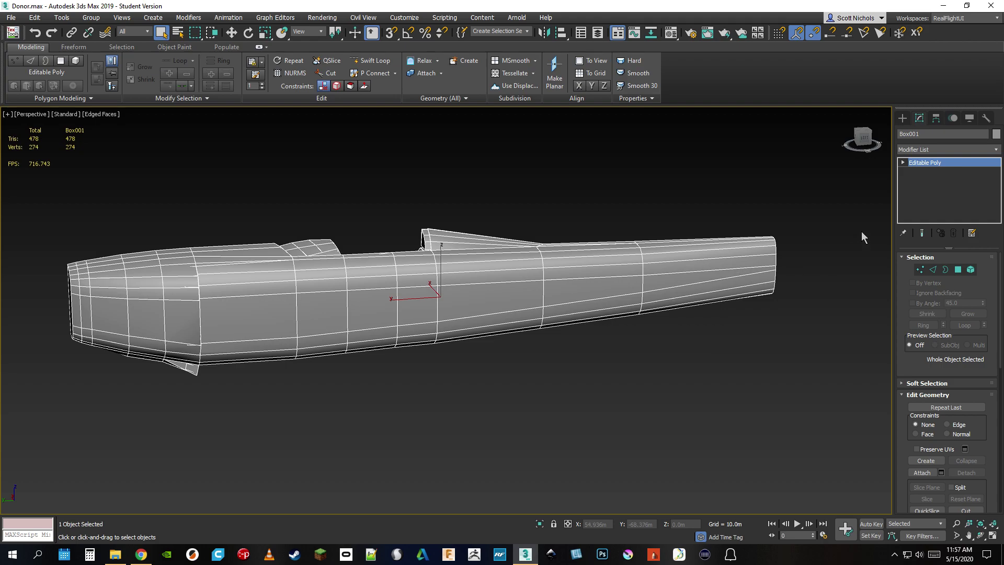
Add an Unwrap UVW modifier to the fuselage.
{"action": "left_click", "coordinate": [949, 150]}
{"action": "scroll", "coordinate": [931, 416], "scroll_direction": "down", "scroll_amount": 15}
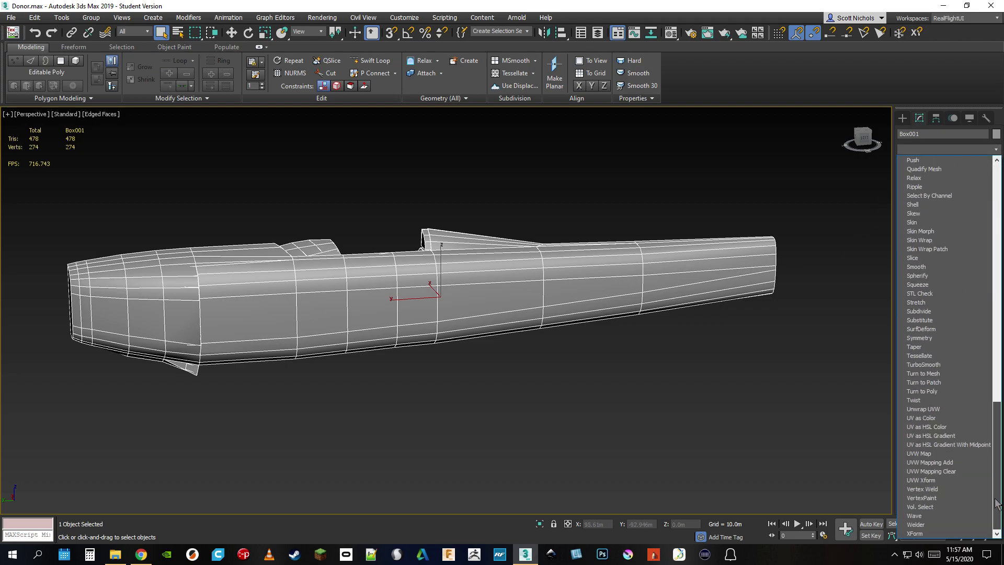
{"action": "left_click", "coordinate": [924, 409]}
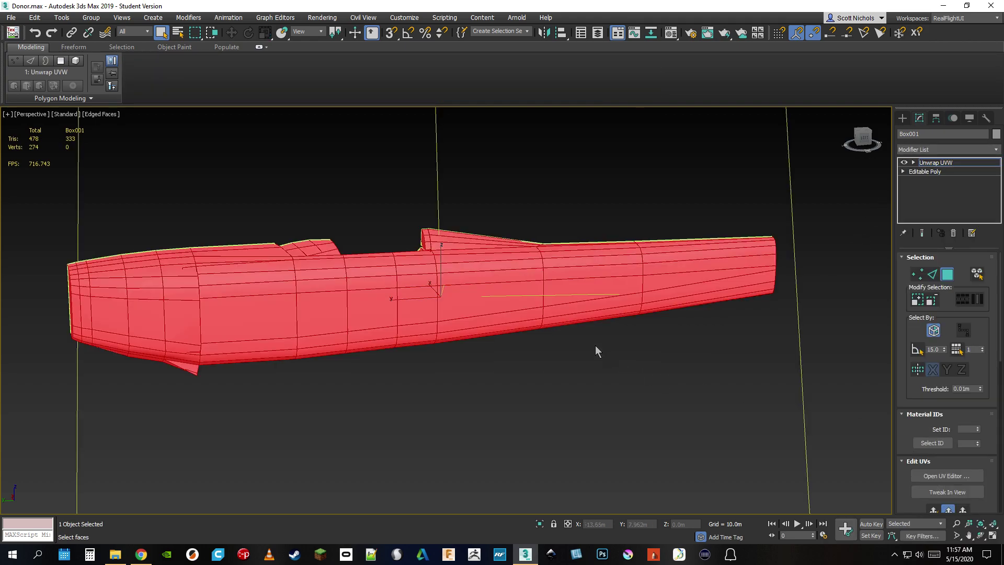
Open the UV editor for the fuselage and enlarge its window beside the model.
{"action": "left_click", "coordinate": [947, 476]}
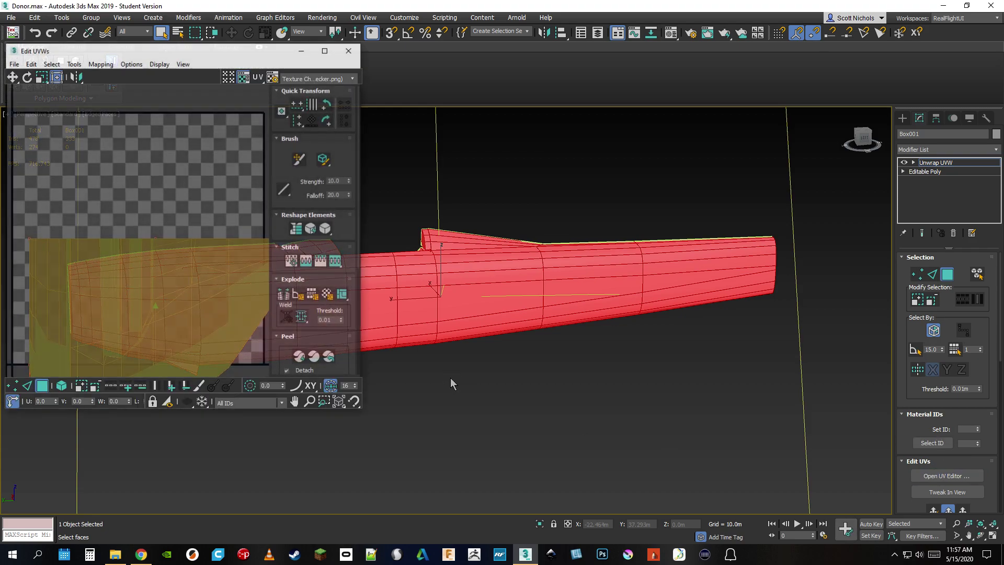
{"action": "middle_click_drag", "start_coordinate": [676, 416], "coordinate": [703, 415]}
{"action": "scroll", "coordinate": [192, 276], "scroll_direction": "down", "scroll_amount": 5}
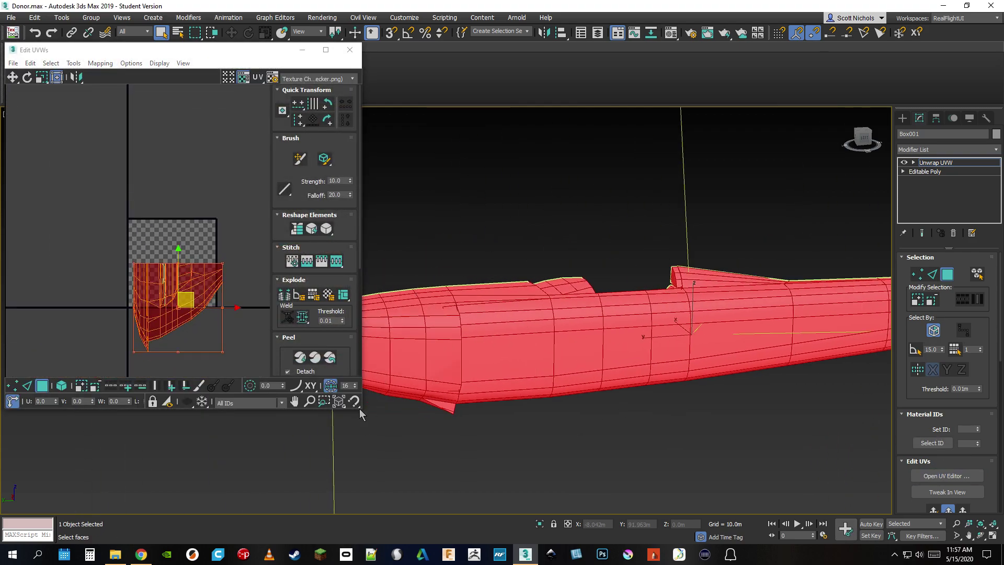
{"action": "left_click_drag", "start_coordinate": [360, 409], "coordinate": [448, 488]}
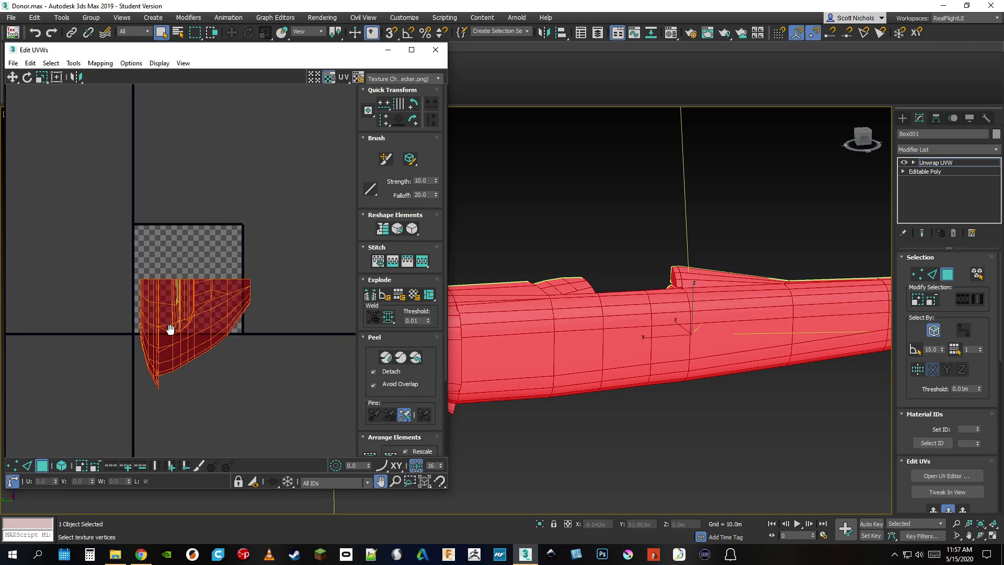
{"action": "middle_click_drag", "start_coordinate": [567, 375], "coordinate": [601, 361]}
{"action": "scroll", "coordinate": [601, 360], "scroll_direction": "down", "scroll_amount": 5}
{"action": "scroll", "coordinate": [601, 360], "scroll_direction": "up", "scroll_amount": 2}
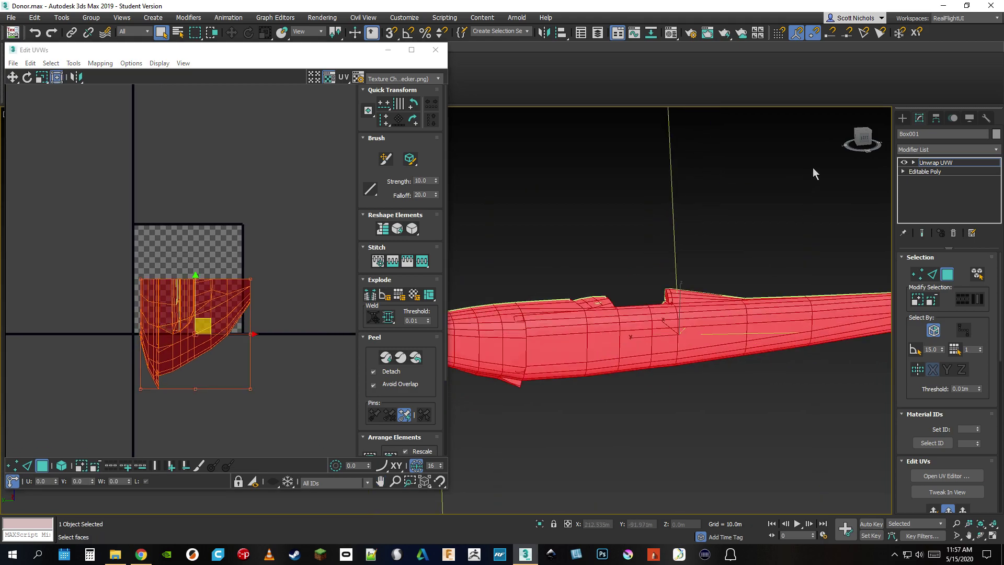
Flatten the UVs of the selected fuselage faces by smoothing group.
{"action": "left_click_drag", "start_coordinate": [862, 143], "coordinate": [875, 159]}
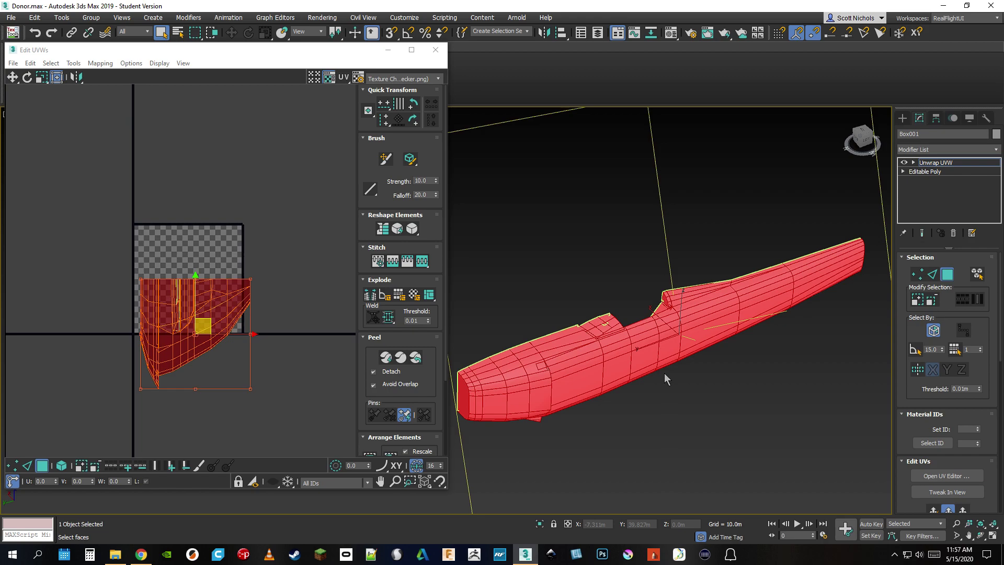
{"action": "left_click_drag", "start_coordinate": [866, 148], "coordinate": [878, 153]}
{"action": "middle_click_drag", "start_coordinate": [666, 367], "coordinate": [697, 346]}
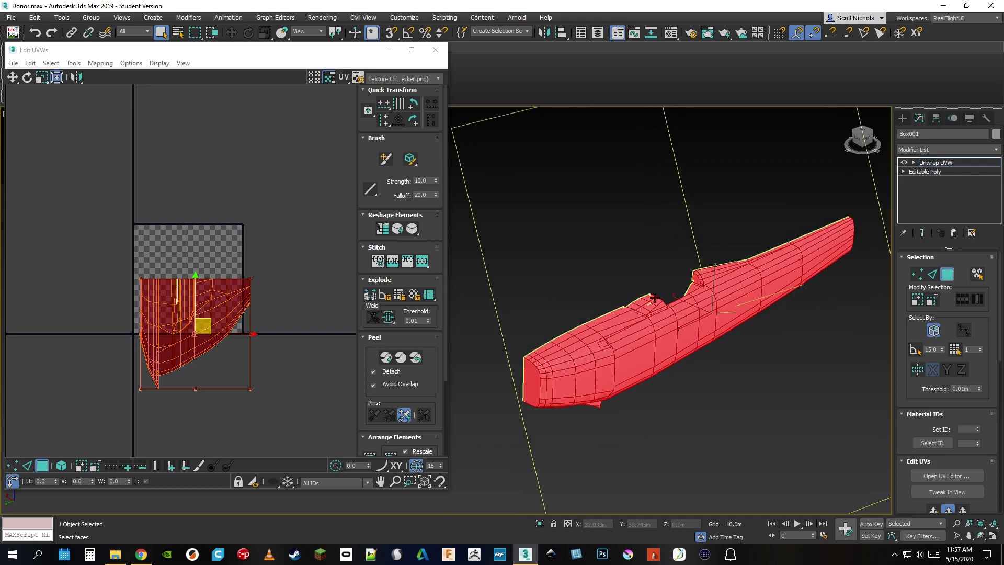
{"action": "left_click", "coordinate": [398, 296]}
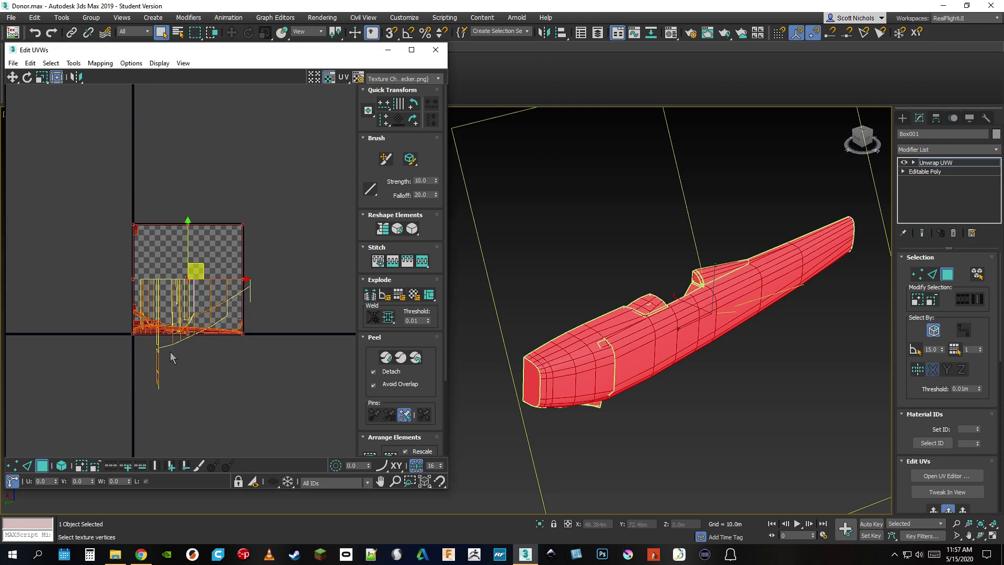
{"action": "scroll", "coordinate": [183, 348], "scroll_direction": "up", "scroll_amount": 3}
{"action": "scroll", "coordinate": [231, 340], "scroll_direction": "down", "scroll_amount": 2}
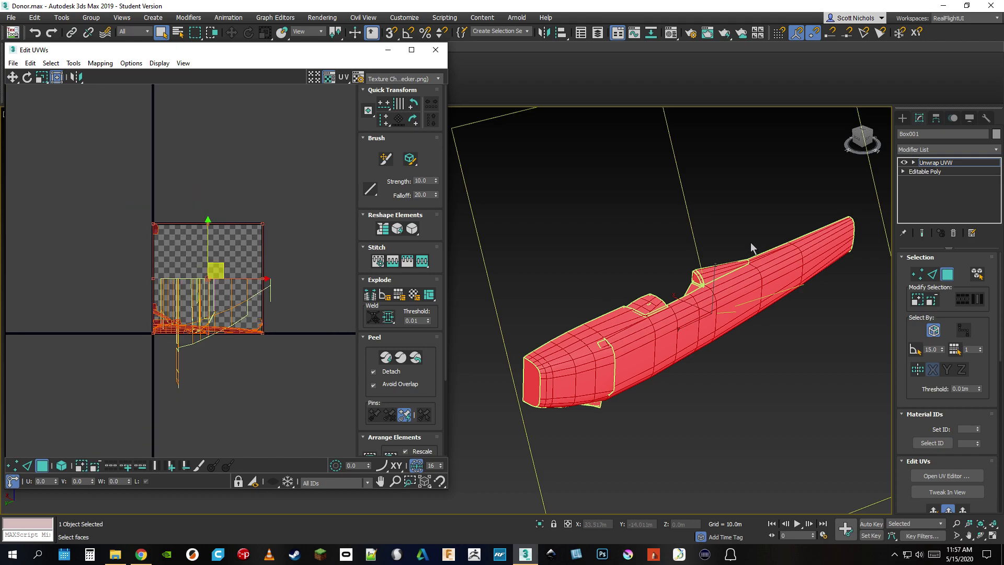
Select all fuselage faces with Ignore Backfacing off, flatten their UVs by smoothing group, and widen the UV editor.
{"action": "scroll", "coordinate": [825, 341], "scroll_direction": "down", "scroll_amount": 3}
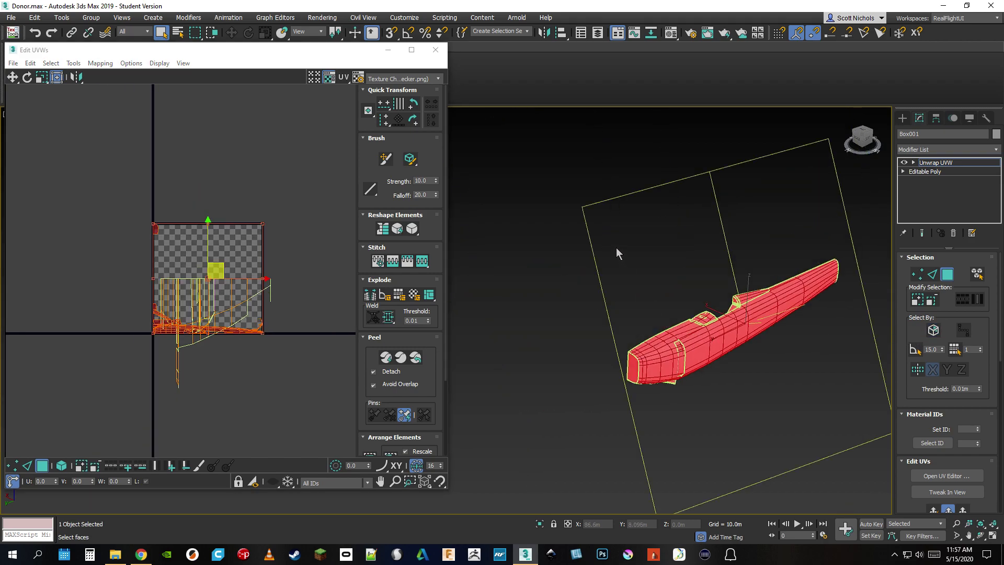
{"action": "left_click_drag", "start_coordinate": [554, 168], "coordinate": [879, 435]}
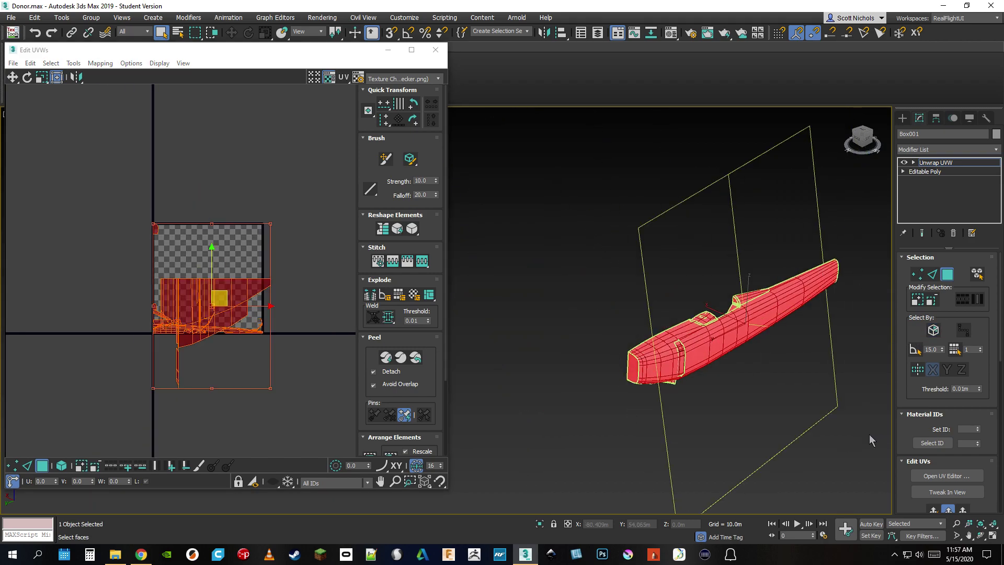
{"action": "left_click", "coordinate": [400, 296]}
{"action": "scroll", "coordinate": [192, 332], "scroll_direction": "up", "scroll_amount": 2}
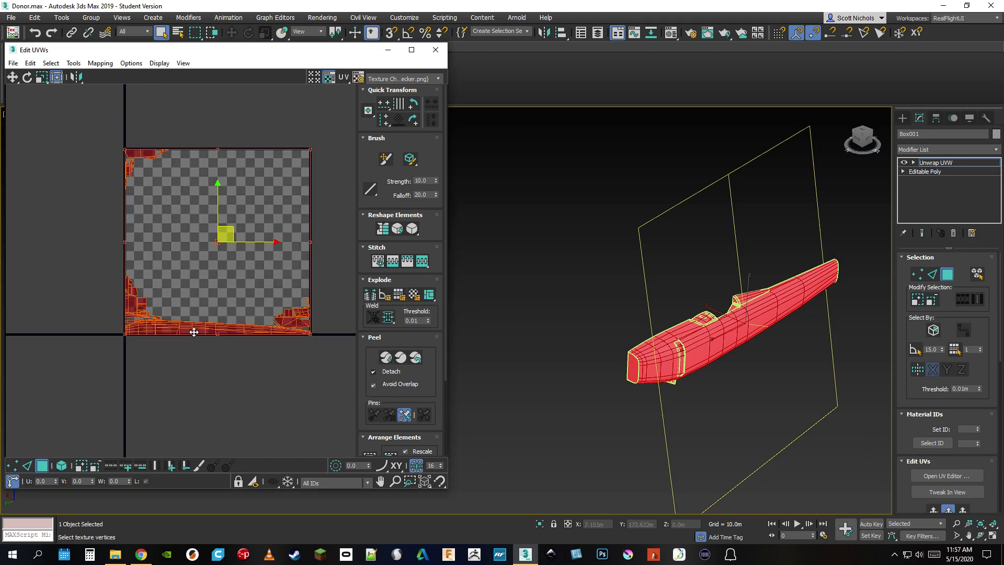
{"action": "left_click_drag", "start_coordinate": [445, 492], "coordinate": [499, 505]}
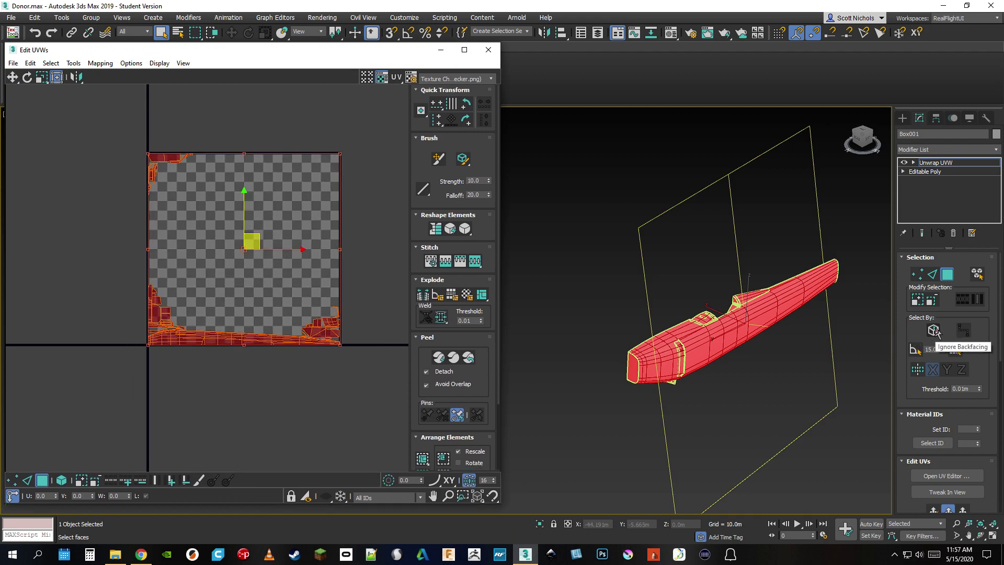
Display the CheckerPattern map on the fuselage and examine the texture stretching along its side.
{"action": "left_click", "coordinate": [860, 141]}
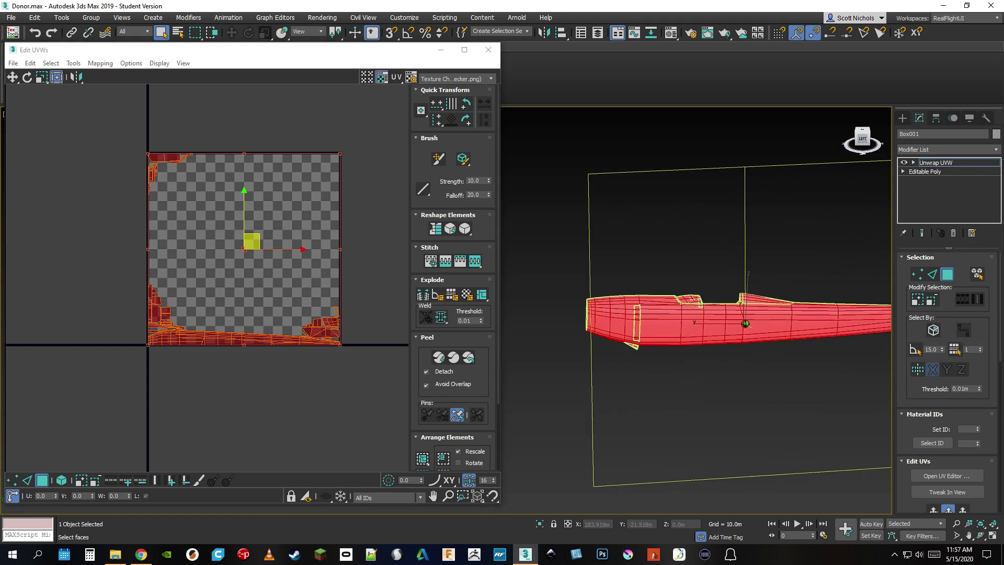
{"action": "left_click_drag", "start_coordinate": [861, 140], "coordinate": [904, 150]}
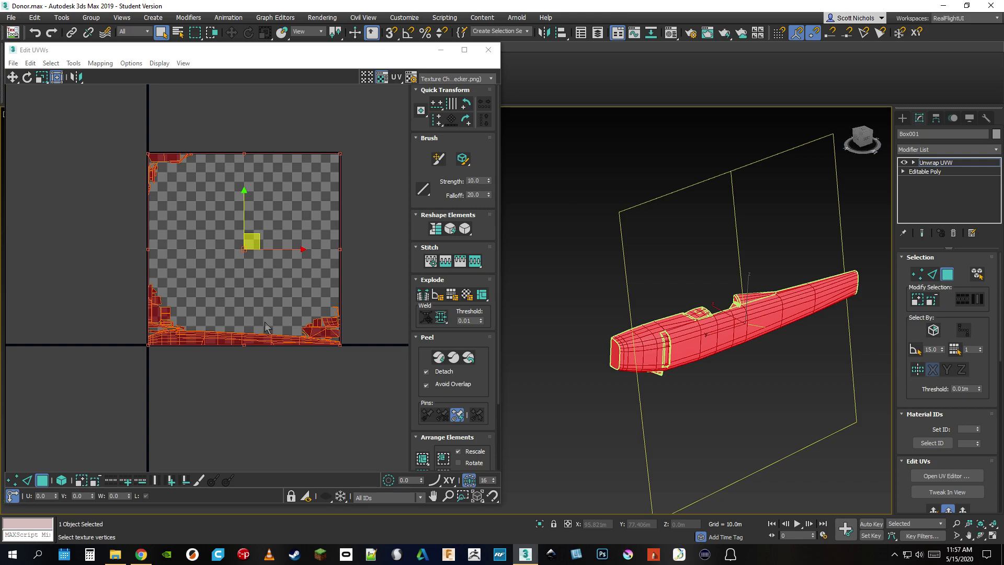
{"action": "left_click", "coordinate": [447, 79]}
{"action": "left_click", "coordinate": [447, 96]}
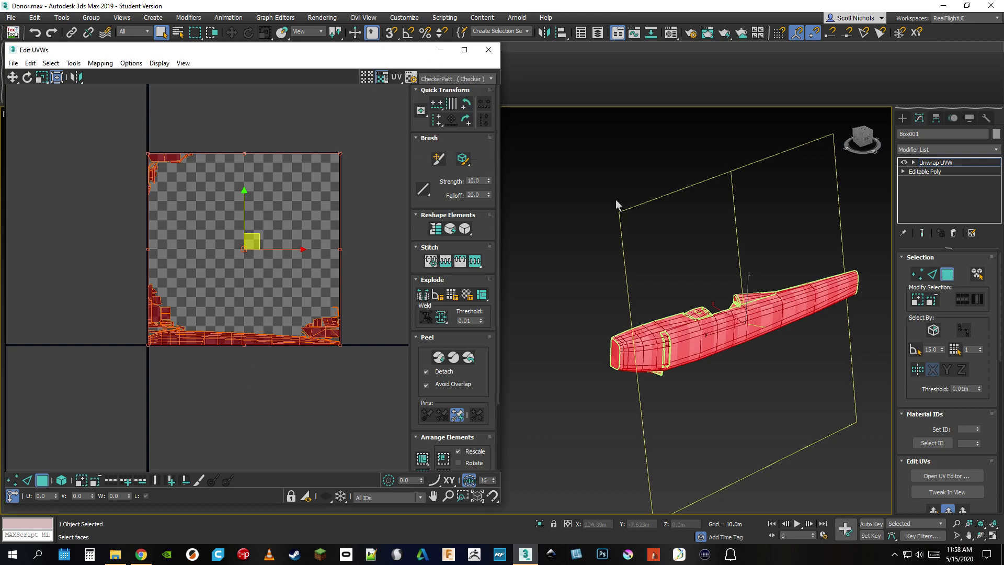
{"action": "left_click_drag", "start_coordinate": [872, 138], "coordinate": [848, 136]}
{"action": "scroll", "coordinate": [817, 300], "scroll_direction": "up", "scroll_amount": 3}
{"action": "mouse_move", "coordinate": [785, 299]}
{"action": "middle_mouse_down"}
{"action": "mouse_move", "coordinate": [720, 297]}
{"action": "mouse_move", "coordinate": [791, 306]}
{"action": "middle_mouse_up"}
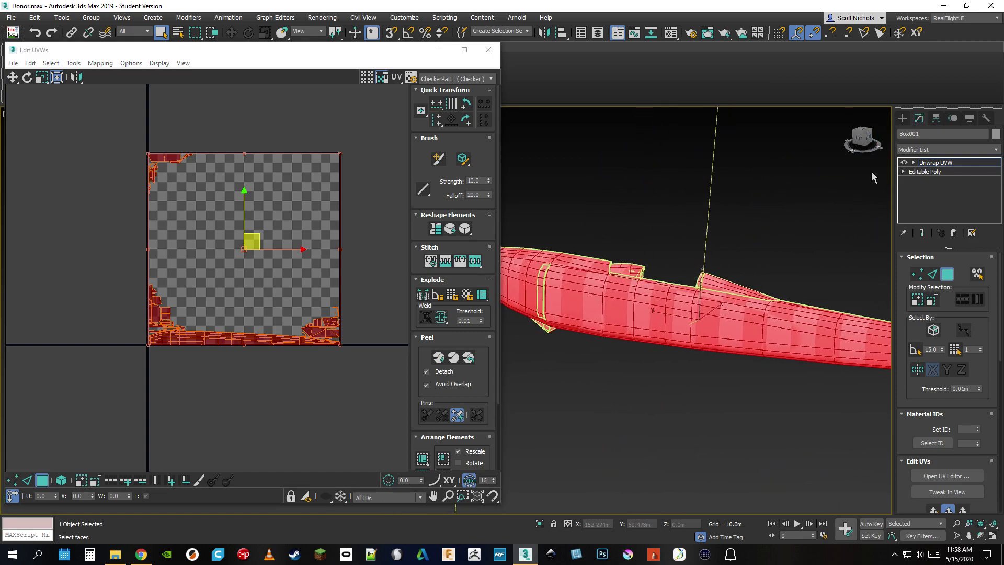
{"action": "left_click_drag", "start_coordinate": [869, 142], "coordinate": [902, 149]}
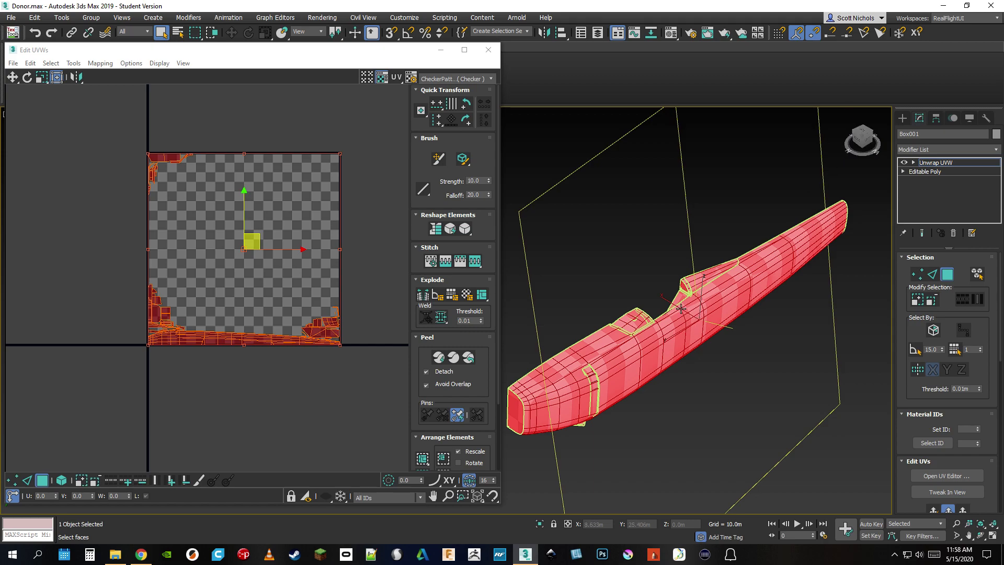
Move the long fuselage shell as a whole element into the empty upper area of the UV tile.
{"action": "left_click", "coordinate": [137, 382]}
{"action": "left_click", "coordinate": [179, 340]}
{"action": "left_click", "coordinate": [66, 481]}
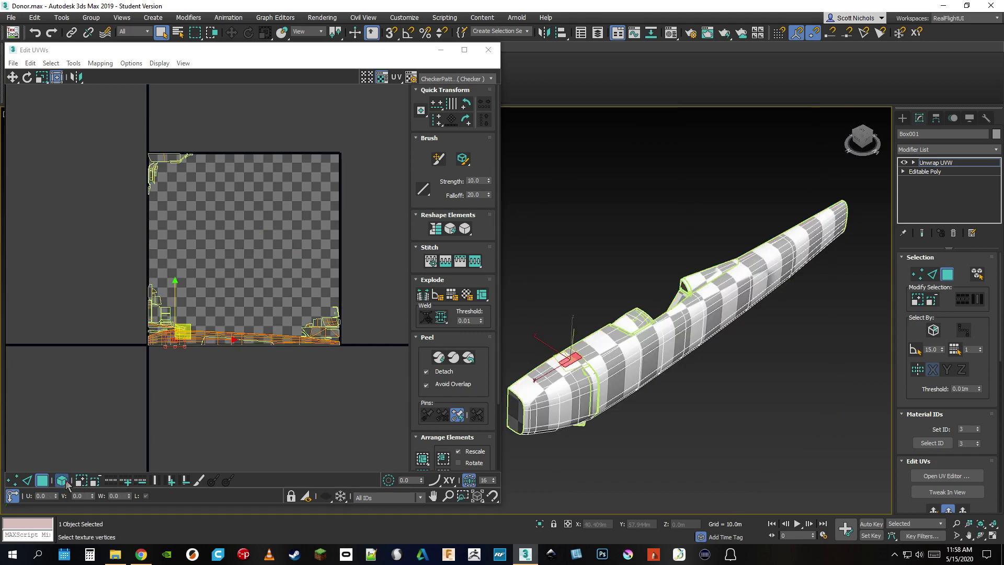
{"action": "left_click", "coordinate": [207, 335]}
{"action": "left_click_drag", "start_coordinate": [254, 324], "coordinate": [271, 195]}
{"action": "left_click", "coordinate": [237, 308]}
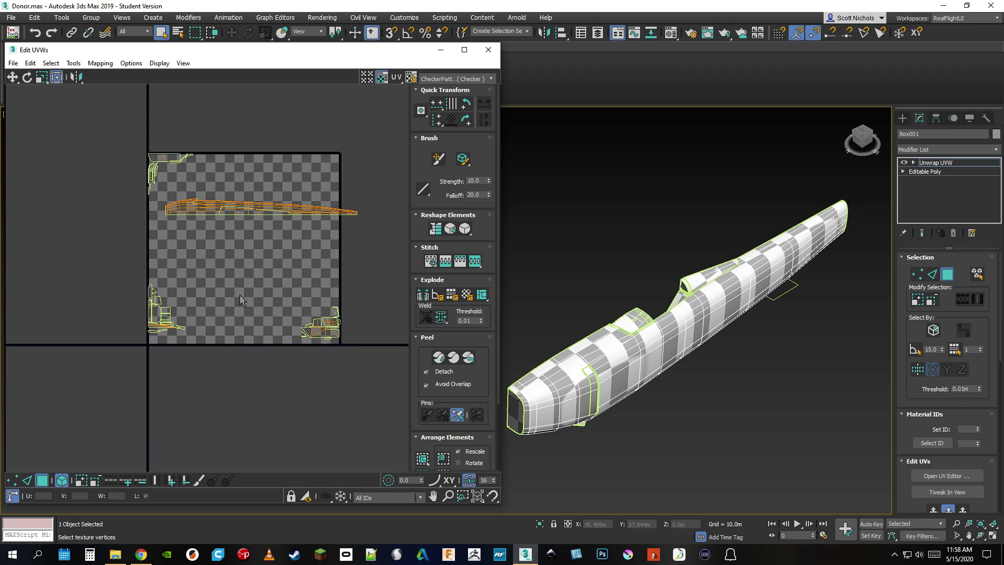
{"action": "left_click_drag", "start_coordinate": [318, 346], "coordinate": [384, 394]}
{"action": "left_click", "coordinate": [62, 479]}
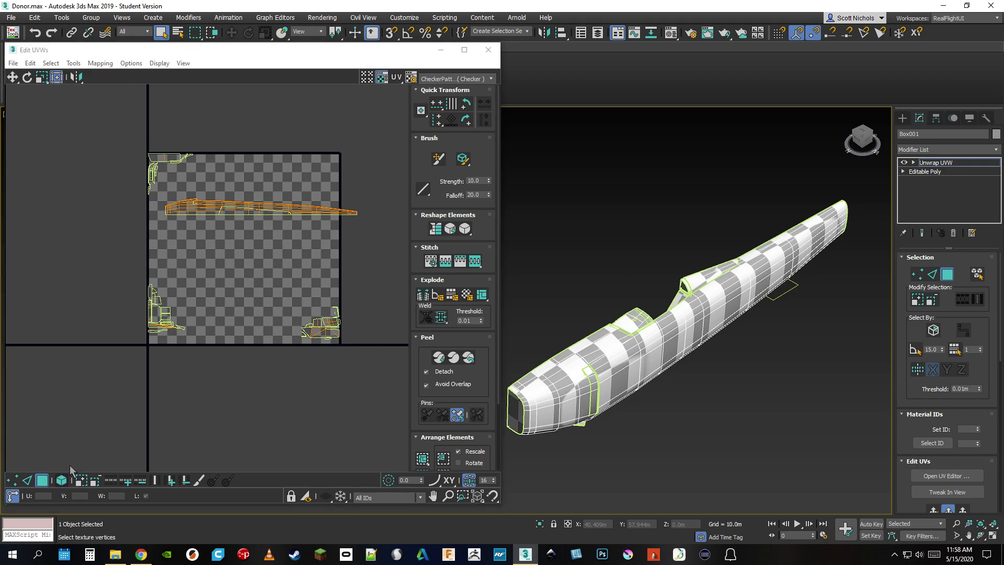
Select all UV faces of the fuselage and unfold them with Peel Mode.
{"action": "left_click_drag", "start_coordinate": [124, 124], "coordinate": [369, 378]}
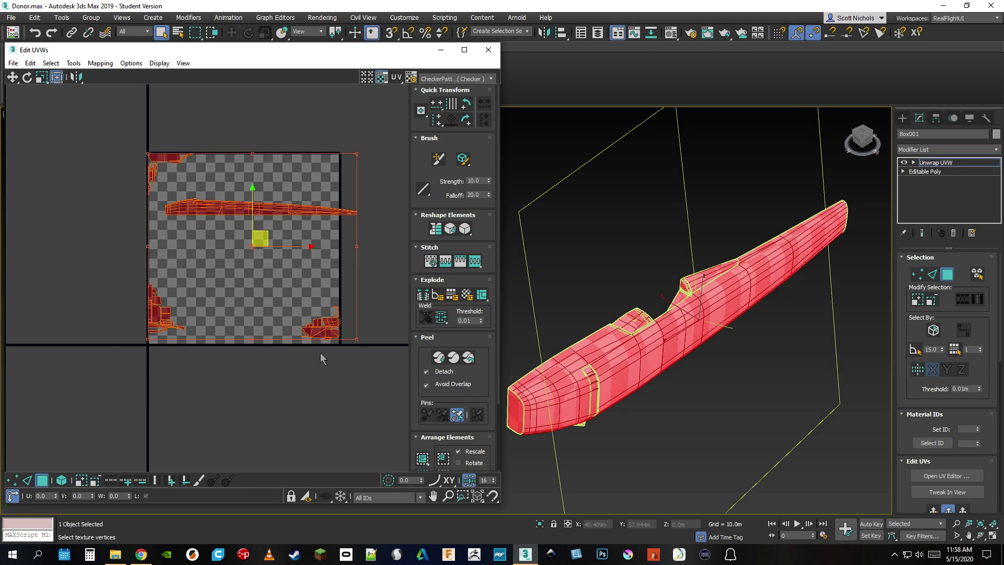
{"action": "left_click", "coordinate": [454, 359]}
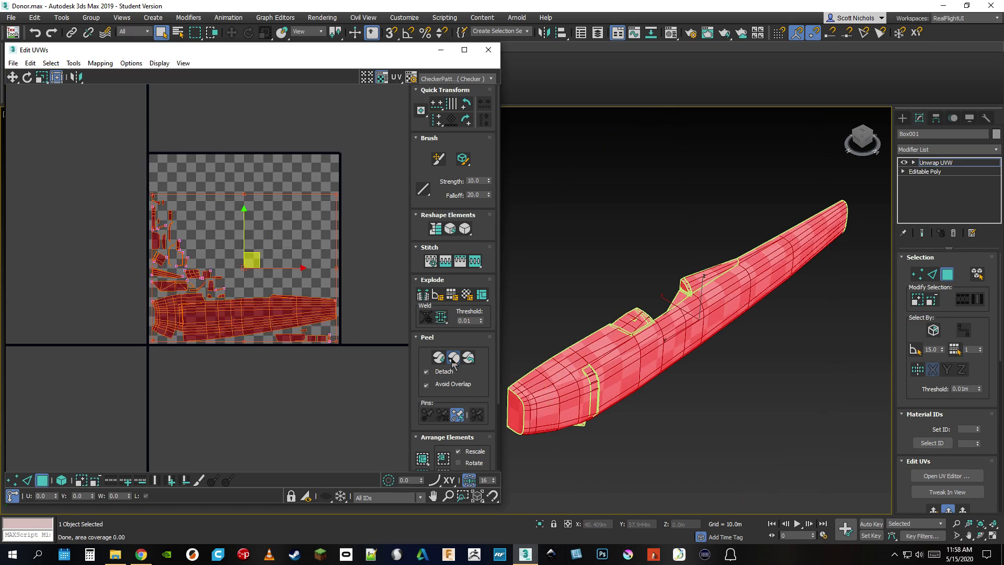
{"action": "scroll", "coordinate": [188, 317], "scroll_direction": "up", "scroll_amount": 2}
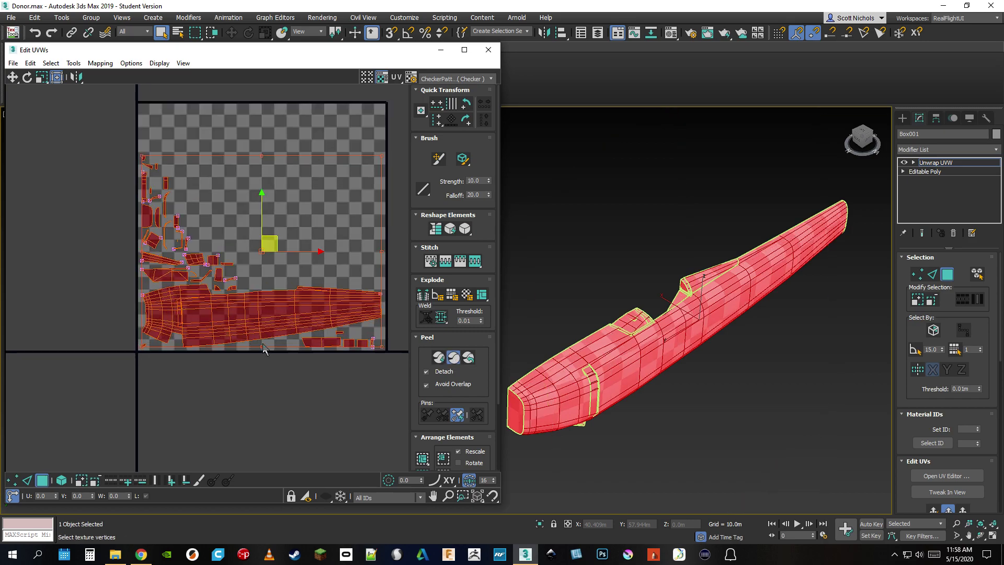
{"action": "scroll", "coordinate": [158, 273], "scroll_direction": "up", "scroll_amount": 6}
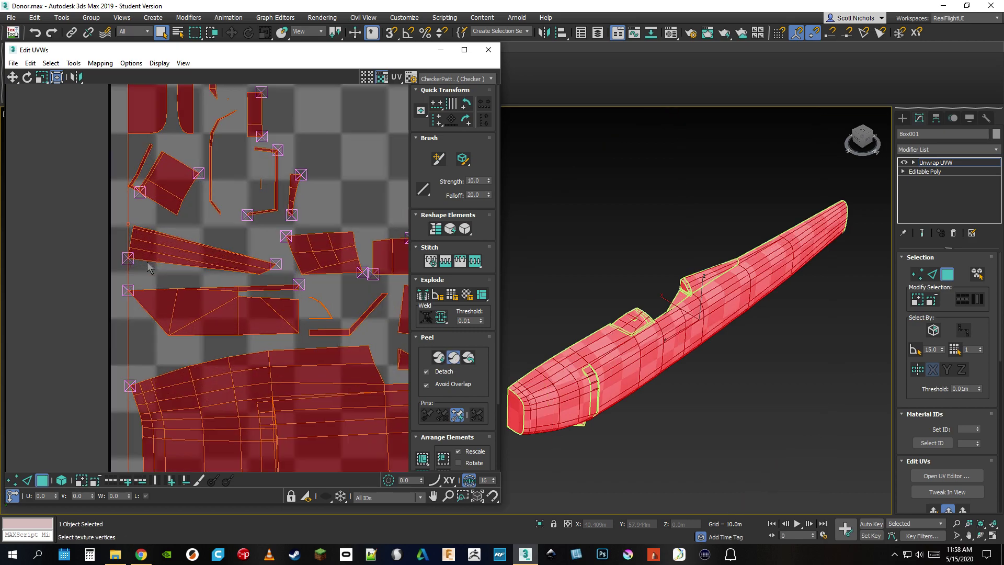
Examine the peeled UV shells and the checker pattern along the fuselage for distortion.
{"action": "scroll", "coordinate": [403, 363], "scroll_direction": "down", "scroll_amount": 1}
{"action": "scroll", "coordinate": [625, 369], "scroll_direction": "up", "scroll_amount": 6}
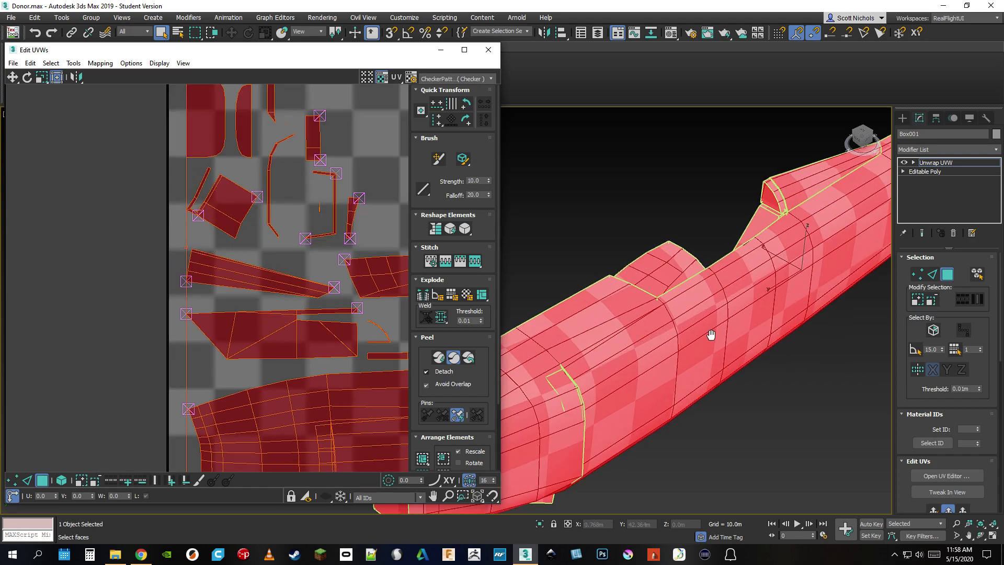
{"action": "mouse_move", "coordinate": [859, 146]}
{"action": "left_mouse_down"}
{"action": "mouse_move", "coordinate": [843, 91]}
{"action": "mouse_move", "coordinate": [826, 97]}
{"action": "mouse_move", "coordinate": [860, 152]}
{"action": "mouse_move", "coordinate": [900, 149]}
{"action": "mouse_move", "coordinate": [915, 134]}
{"action": "mouse_move", "coordinate": [906, 123]}
{"action": "mouse_move", "coordinate": [962, 131]}
{"action": "left_mouse_up"}
{"action": "scroll", "coordinate": [639, 324], "scroll_direction": "down", "scroll_amount": 4}
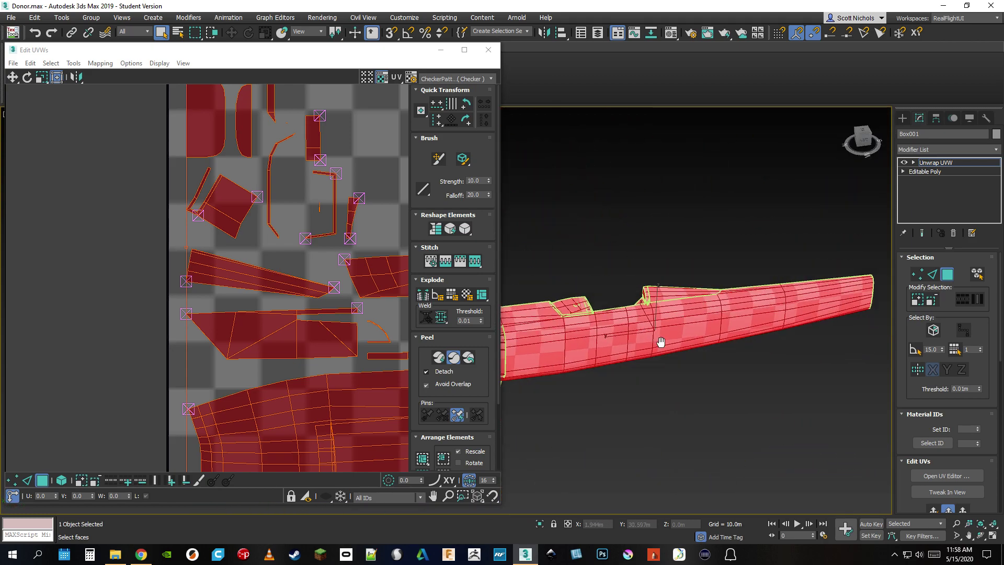
{"action": "middle_click_drag", "start_coordinate": [659, 341], "coordinate": [723, 336]}
{"action": "scroll", "coordinate": [237, 402], "scroll_direction": "down", "scroll_amount": 2}
{"action": "middle_click_drag", "start_coordinate": [237, 400], "coordinate": [151, 362]}
{"action": "scroll", "coordinate": [151, 362], "scroll_direction": "down", "scroll_amount": 4}
{"action": "middle_click_drag", "start_coordinate": [271, 366], "coordinate": [198, 325]}
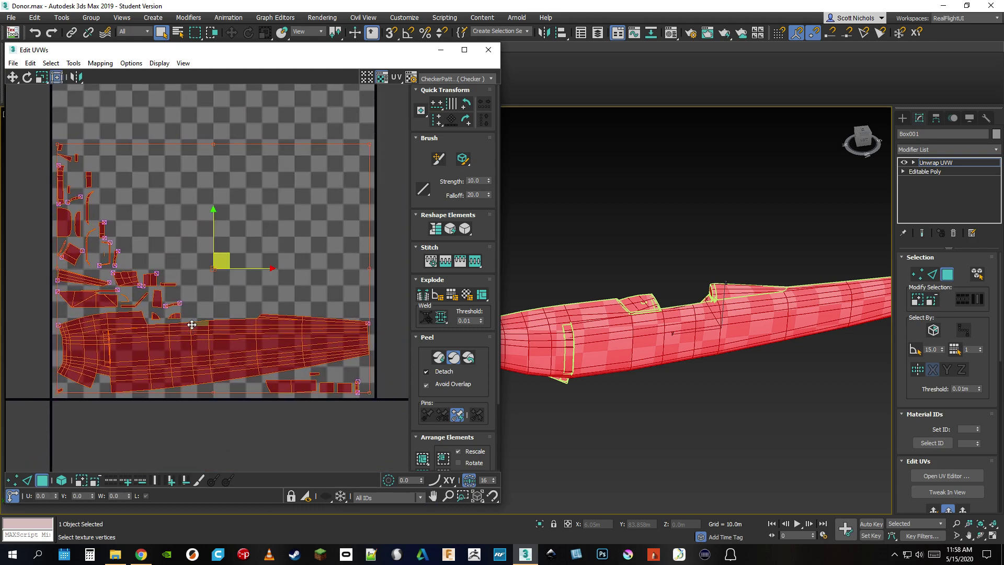
Clear the UV face selection and turn Peel Mode off.
{"action": "left_click", "coordinate": [112, 420]}
{"action": "scroll", "coordinate": [112, 420], "scroll_direction": "up", "scroll_amount": 2}
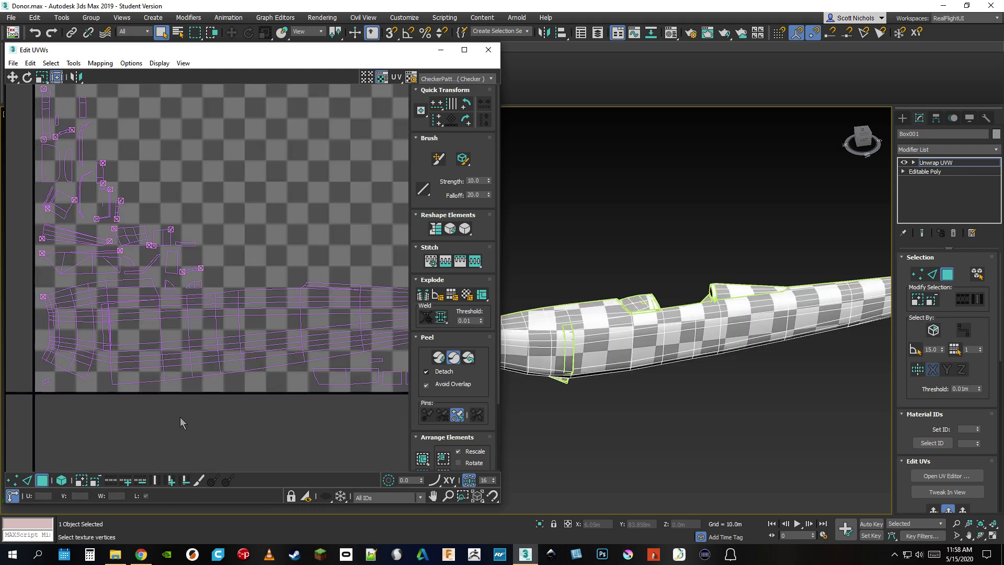
{"action": "left_click", "coordinate": [454, 359]}
{"action": "scroll", "coordinate": [287, 365], "scroll_direction": "down", "scroll_amount": 2}
{"action": "middle_click_drag", "start_coordinate": [288, 365], "coordinate": [260, 372]}
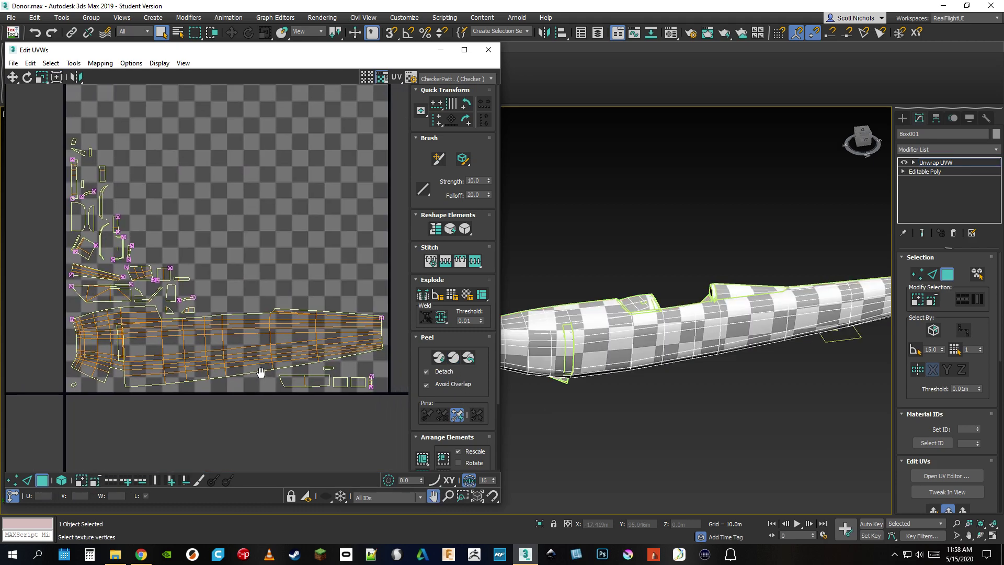
{"action": "scroll", "coordinate": [261, 373], "scroll_direction": "down", "scroll_amount": 2}
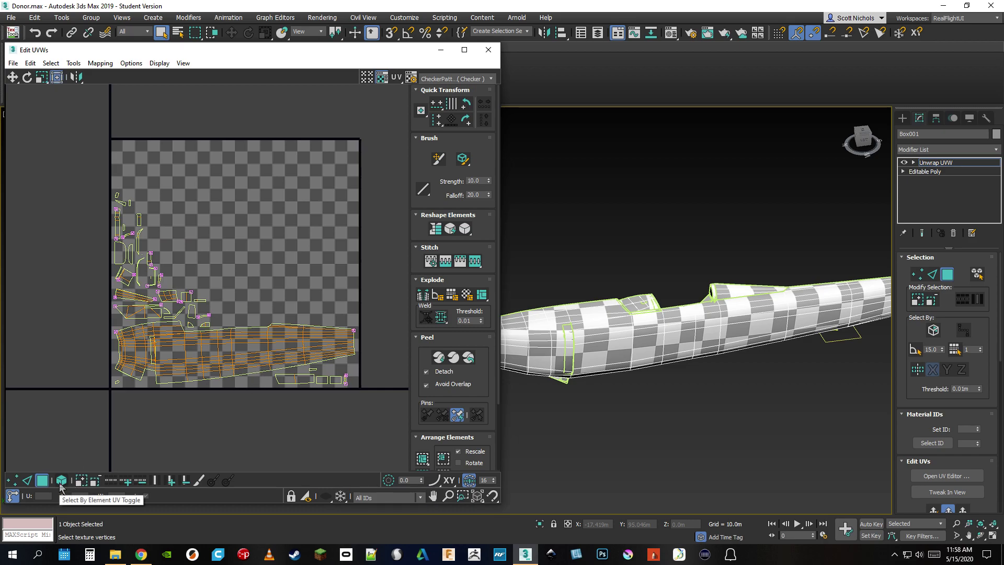
Move the large fuselage shell as a whole element to the upper edge of the UV tile, away from the small pieces.
{"action": "left_click", "coordinate": [60, 482]}
{"action": "left_click", "coordinate": [204, 362]}
{"action": "left_click_drag", "start_coordinate": [241, 348], "coordinate": [292, 140]}
{"action": "left_click", "coordinate": [67, 431]}
{"action": "left_click", "coordinate": [62, 480]}
Straighten the fuselage shell by aligning it to a vertical cross-section edge near its middle, then clear the edge selection.
{"action": "left_click", "coordinate": [28, 480]}
{"action": "scroll", "coordinate": [306, 210], "scroll_direction": "up", "scroll_amount": 4}
{"action": "middle_click_drag", "start_coordinate": [305, 211], "coordinate": [296, 325]}
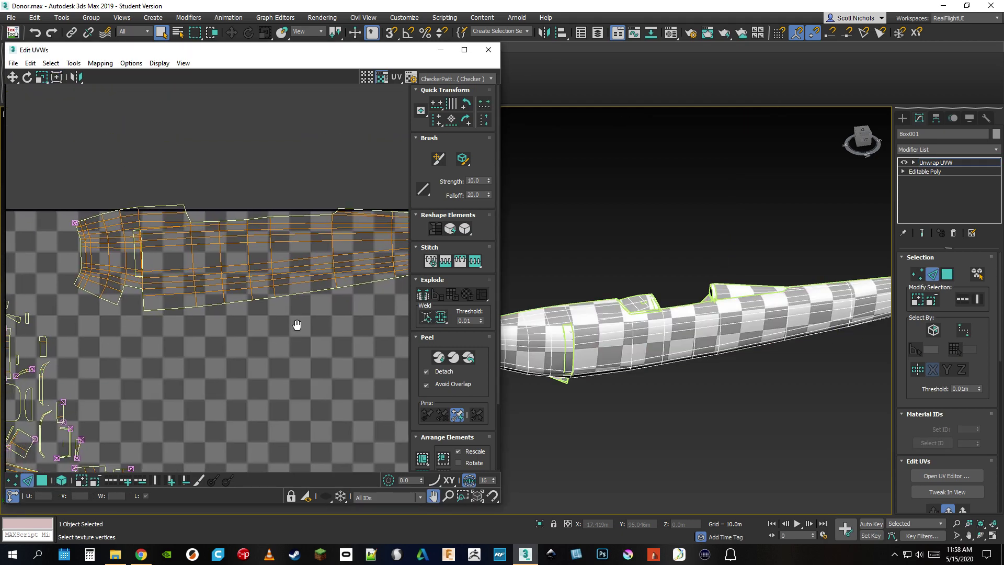
{"action": "left_click", "coordinate": [865, 146]}
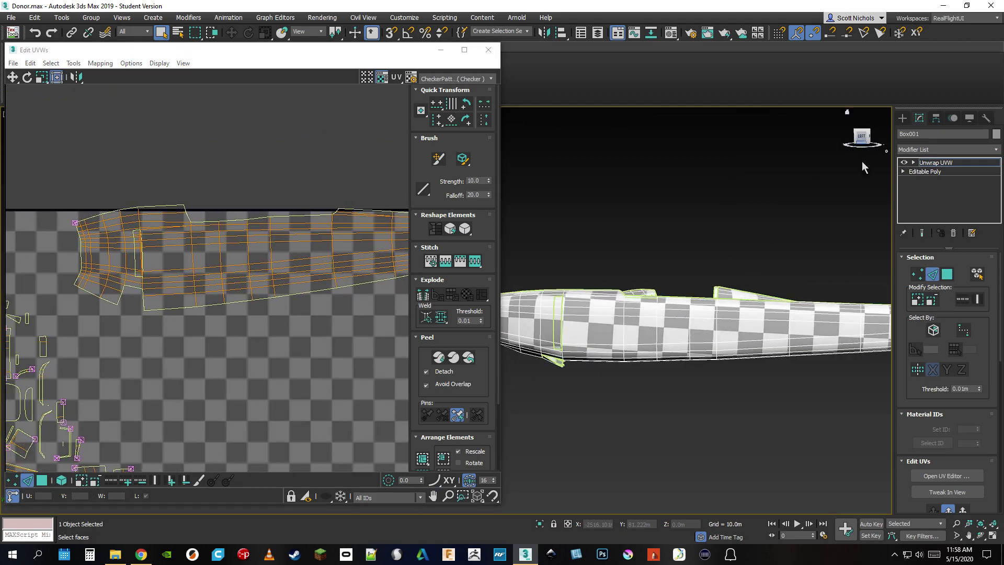
{"action": "left_click", "coordinate": [851, 144]}
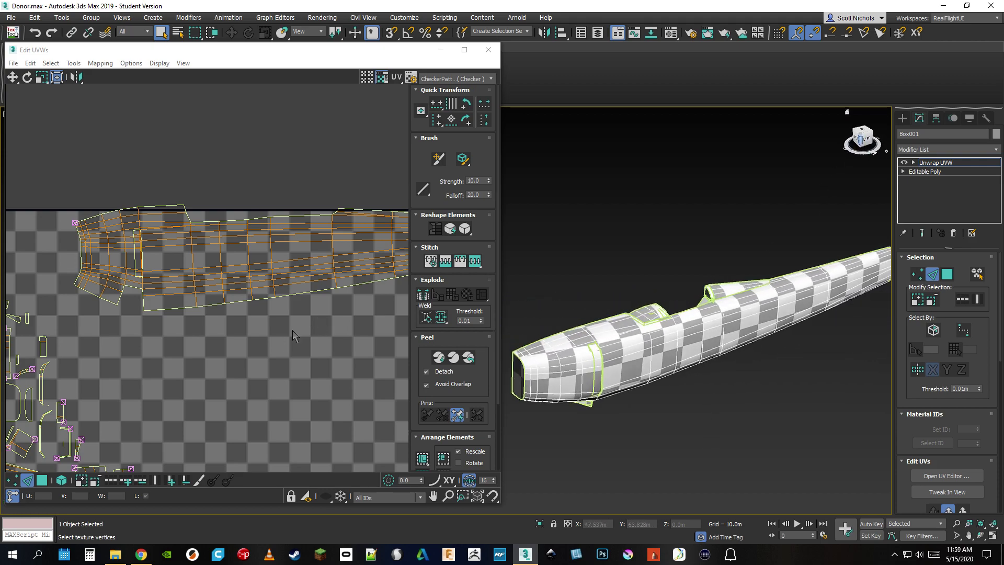
{"action": "middle_click_drag", "start_coordinate": [298, 328], "coordinate": [232, 386]}
{"action": "left_click", "coordinate": [219, 287]}
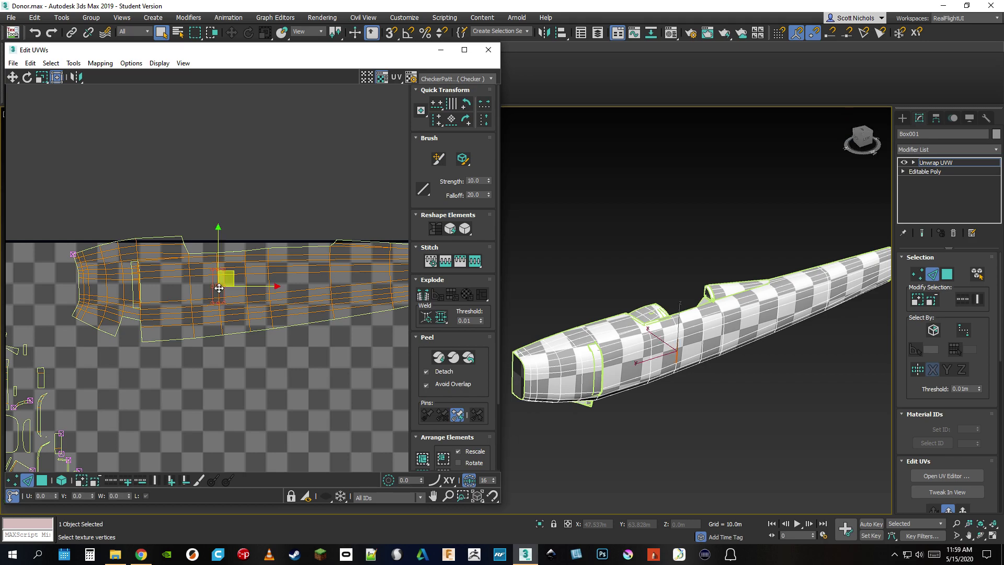
{"action": "left_click", "coordinate": [452, 120]}
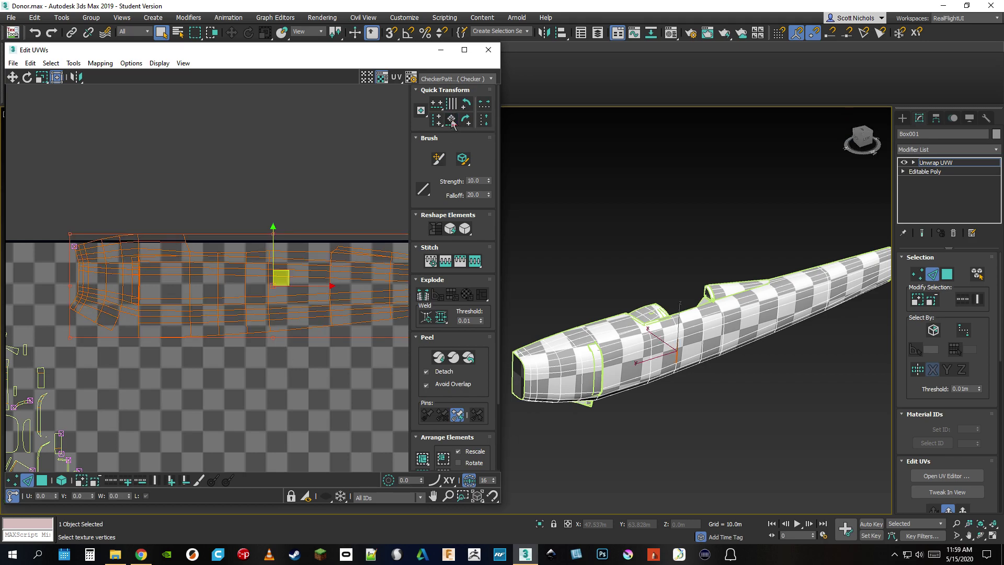
{"action": "left_click", "coordinate": [204, 387]}
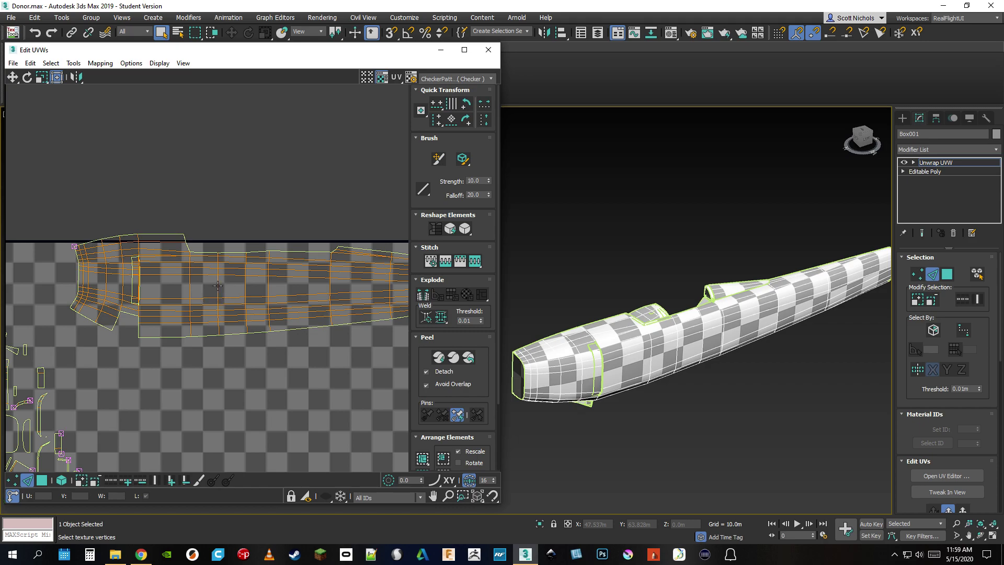
Select the large fuselage shell as a whole element and scale it up uniformly, well beyond the UV tile.
{"action": "middle_click_drag", "start_coordinate": [271, 354], "coordinate": [230, 354]}
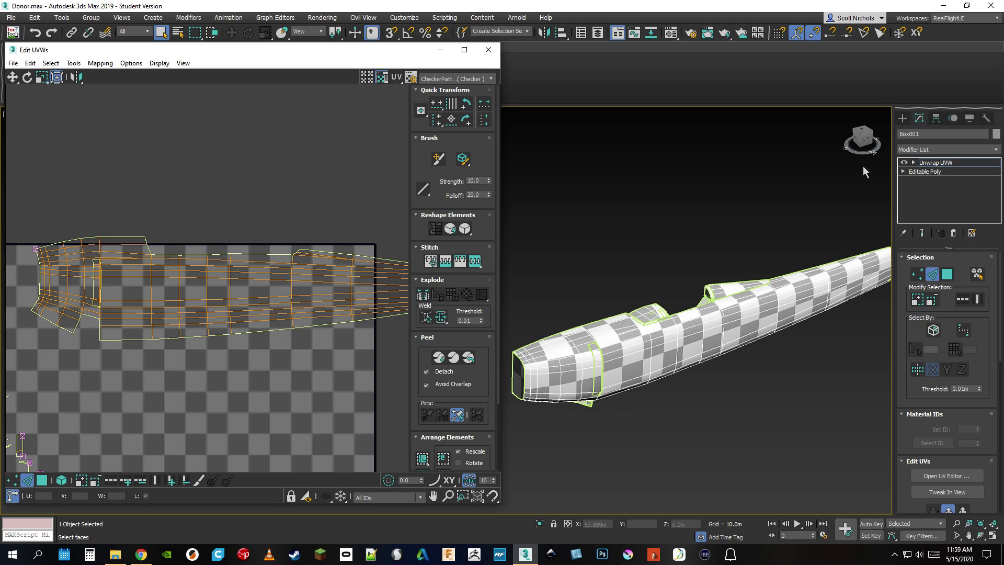
{"action": "left_click_drag", "start_coordinate": [863, 138], "coordinate": [722, 328]}
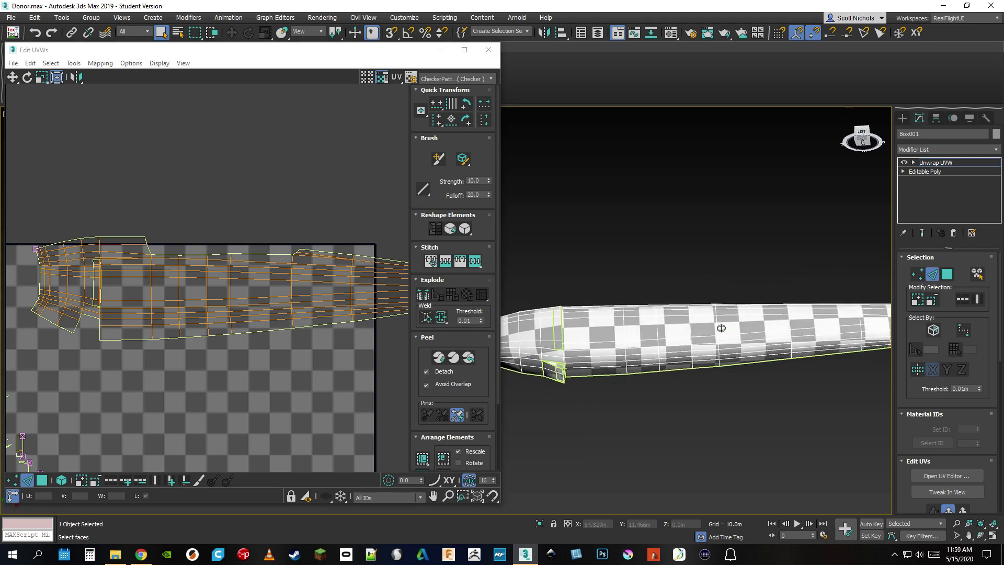
{"action": "middle_click_drag", "start_coordinate": [721, 328], "coordinate": [722, 328], "text": "alt"}
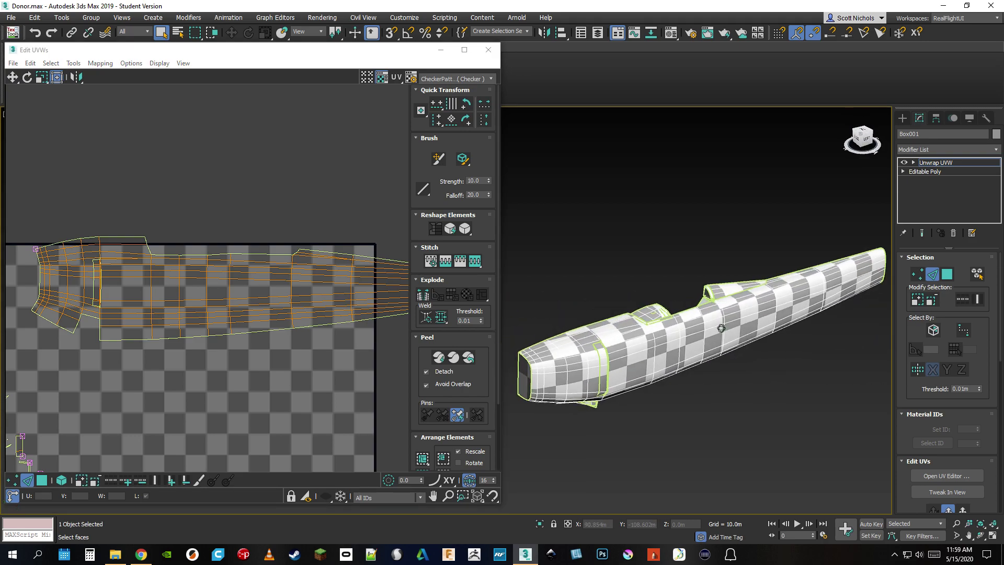
{"action": "scroll", "coordinate": [256, 310], "scroll_direction": "down", "scroll_amount": 5}
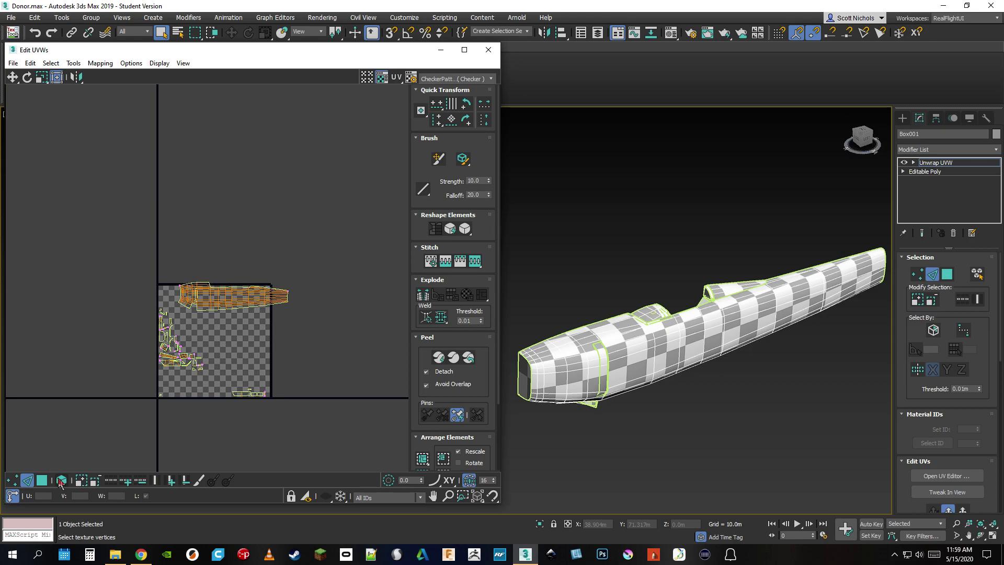
{"action": "left_click", "coordinate": [42, 481]}
{"action": "left_click", "coordinate": [61, 480]}
{"action": "left_click", "coordinate": [205, 287]}
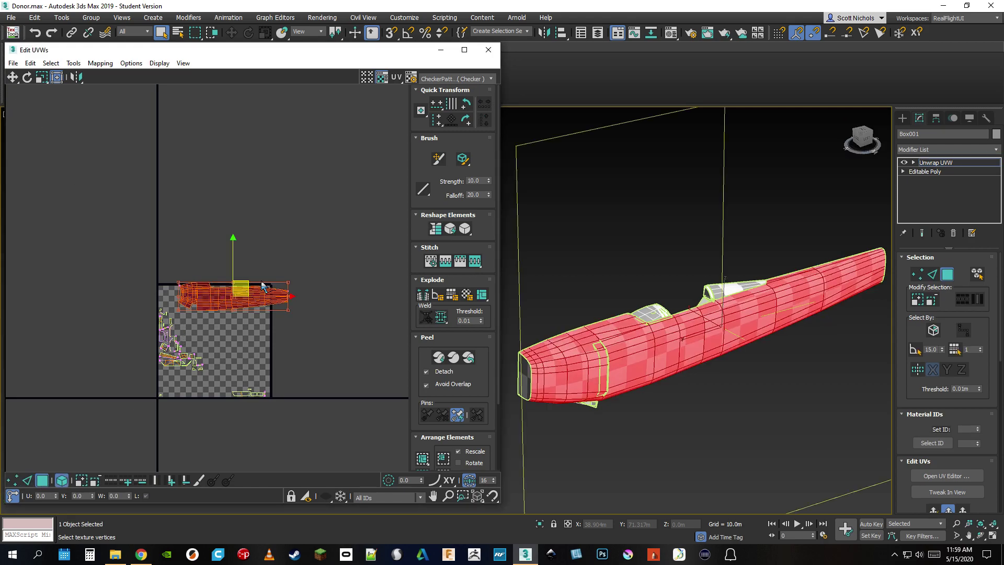
{"action": "left_click_drag", "start_coordinate": [288, 281], "coordinate": [628, 134]}
{"action": "scroll", "coordinate": [714, 347], "scroll_direction": "up", "scroll_amount": 10}
{"action": "scroll", "coordinate": [715, 346], "scroll_direction": "down", "scroll_amount": 6}
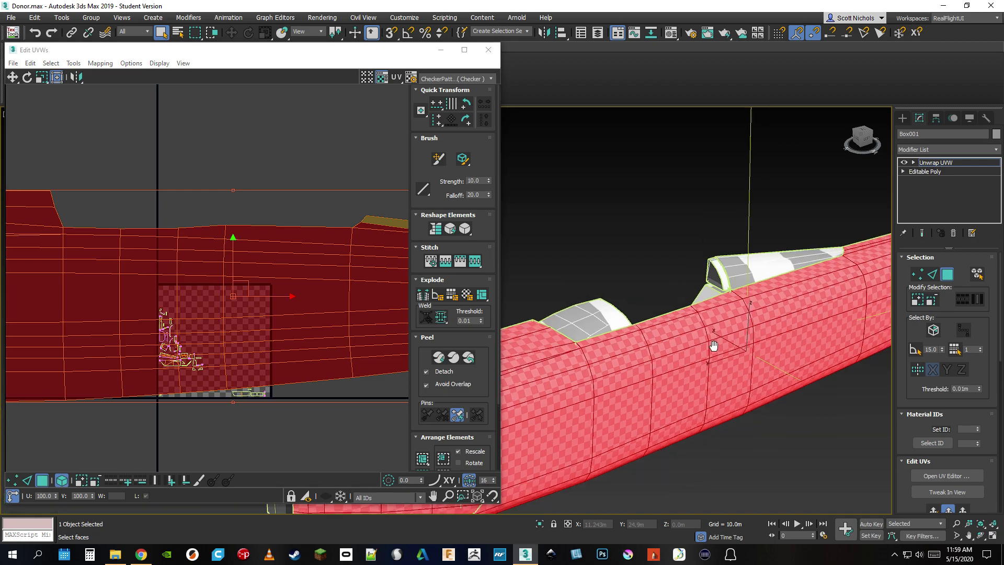
{"action": "mouse_move", "coordinate": [247, 285]}
{"action": "middle_mouse_down"}
{"action": "mouse_move", "coordinate": [245, 256]}
{"action": "mouse_move", "coordinate": [259, 274]}
{"action": "mouse_move", "coordinate": [249, 278]}
{"action": "middle_mouse_up"}
{"action": "scroll", "coordinate": [245, 256], "scroll_direction": "down", "scroll_amount": 3}
{"action": "scroll", "coordinate": [249, 279], "scroll_direction": "down", "scroll_amount": 2}
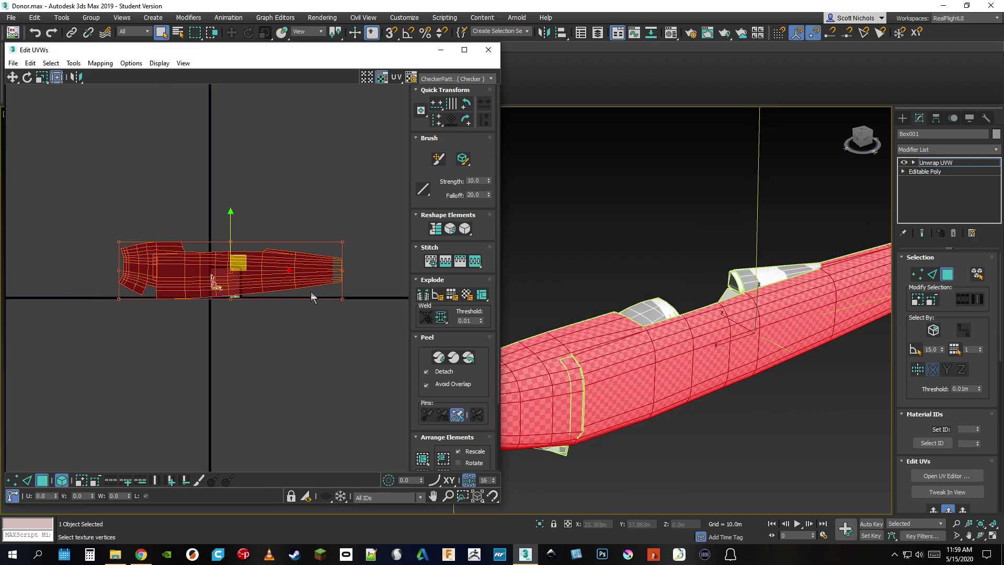
Scale the fuselage shell down uniformly to about 49%, move it above the UV tile and deselect it.
{"action": "left_click_drag", "start_coordinate": [342, 297], "coordinate": [229, 208], "text": "ctrl"}
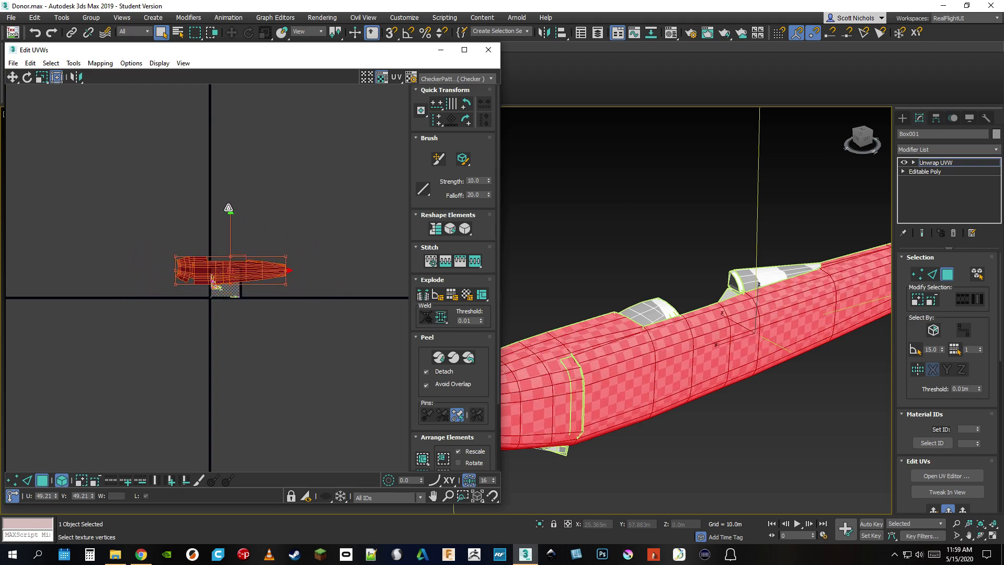
{"action": "left_click_drag", "start_coordinate": [247, 268], "coordinate": [254, 224]}
{"action": "scroll", "coordinate": [240, 219], "scroll_direction": "up", "scroll_amount": 5}
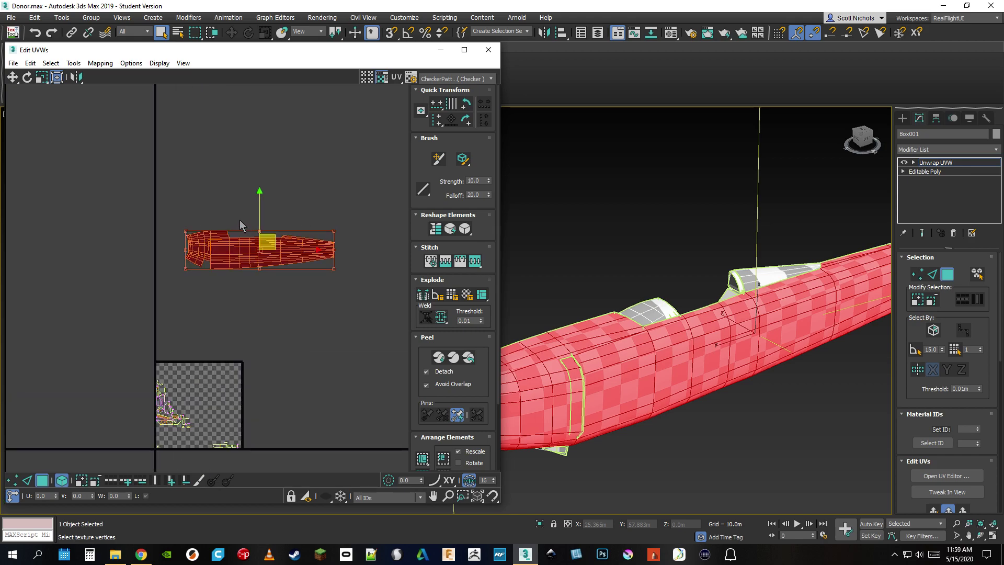
{"action": "left_click", "coordinate": [264, 302]}
Turn off element selection and select all the vertical cross-section edges along the fuselage shell, extending from one edge by ring and loop.
{"action": "scroll", "coordinate": [226, 289], "scroll_direction": "down", "scroll_amount": 2}
{"action": "middle_click_drag", "start_coordinate": [226, 289], "coordinate": [219, 329]}
{"action": "left_click", "coordinate": [61, 481]}
{"action": "left_click", "coordinate": [29, 481]}
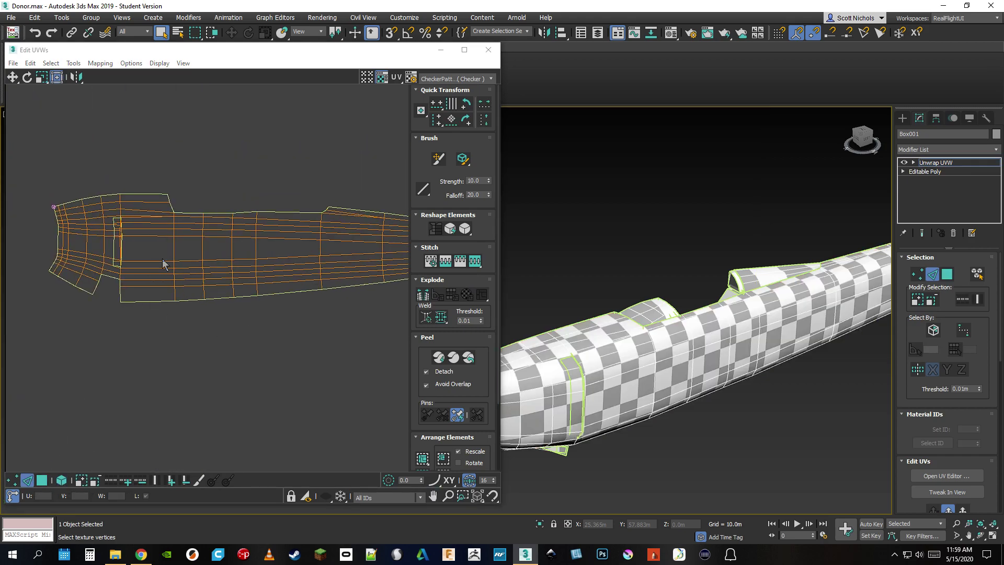
{"action": "left_click", "coordinate": [203, 249]}
{"action": "left_click", "coordinate": [112, 483]}
{"action": "left_click", "coordinate": [154, 482]}
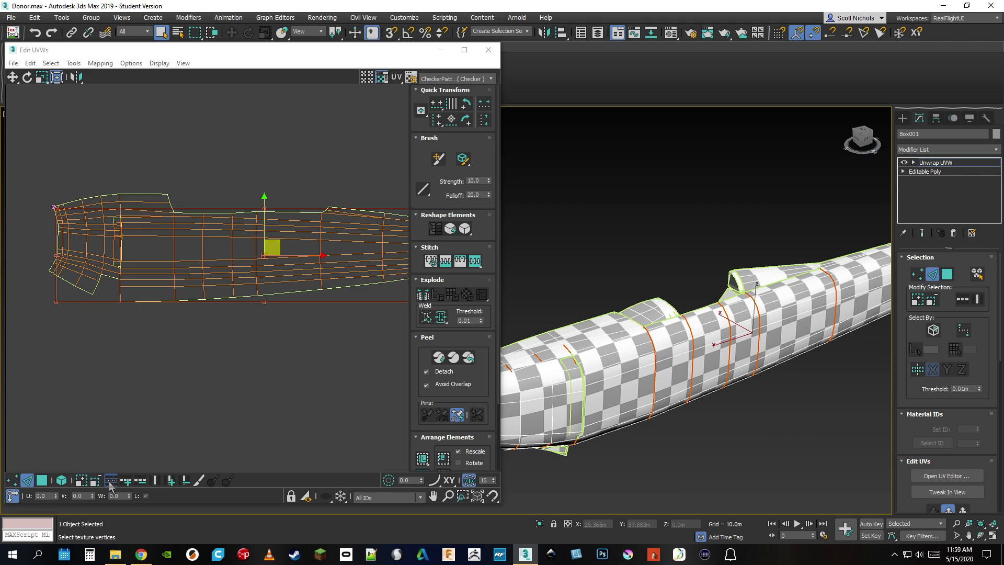
{"action": "left_click", "coordinate": [126, 482]}
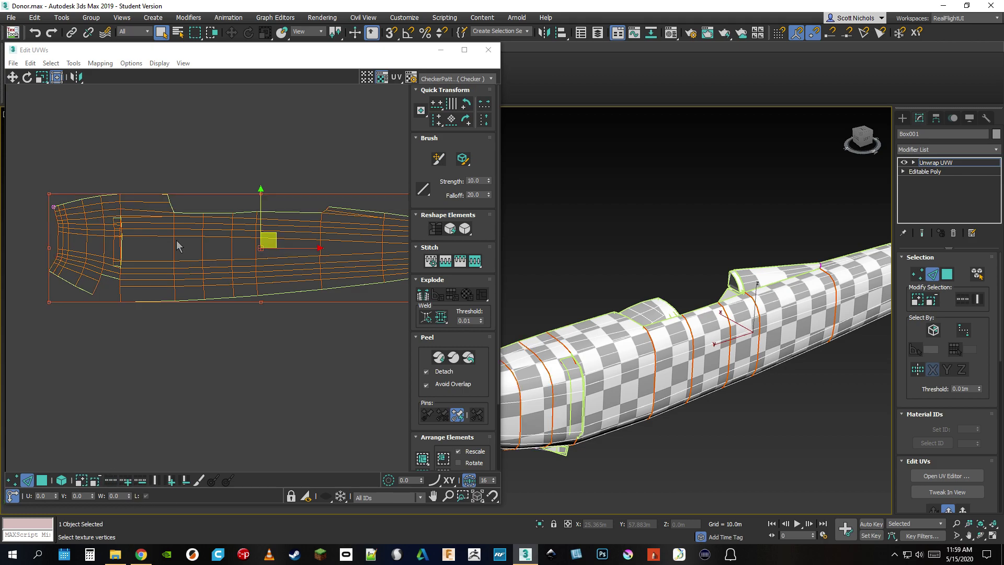
Try to align all the selected cross-section edges vertically to one common pivot.
{"action": "scroll", "coordinate": [262, 330], "scroll_direction": "down", "scroll_amount": 2}
{"action": "scroll", "coordinate": [264, 286], "scroll_direction": "up", "scroll_amount": 5}
{"action": "left_click_drag", "start_coordinate": [266, 250], "coordinate": [247, 290]}
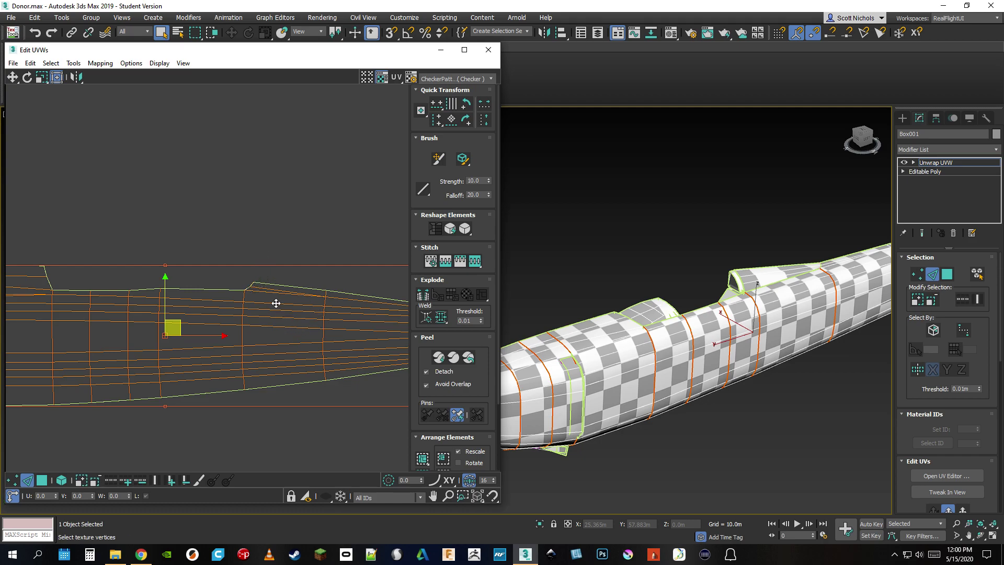
{"action": "middle_click_drag", "start_coordinate": [836, 191], "coordinate": [877, 297], "text": "alt"}
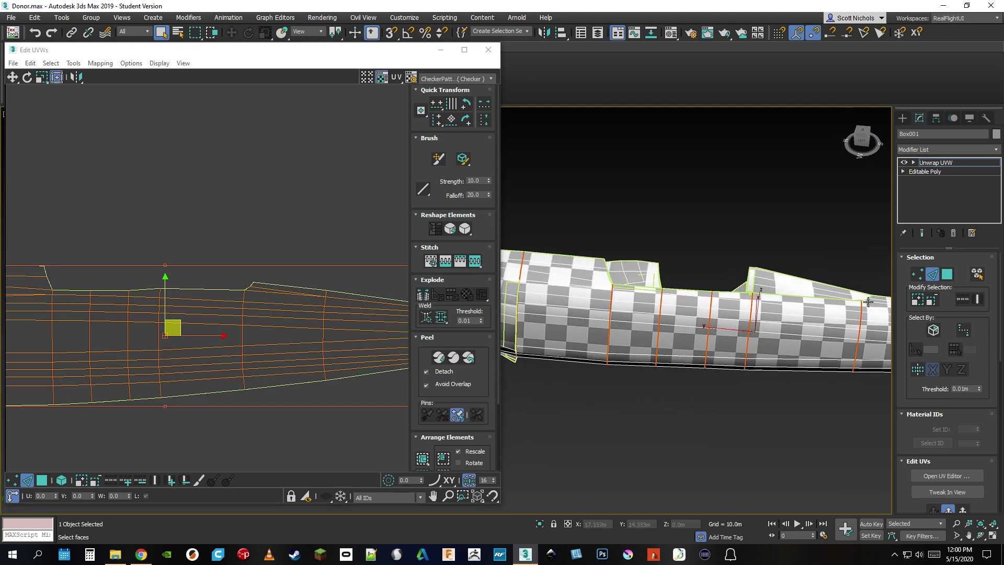
{"action": "scroll", "coordinate": [306, 359], "scroll_direction": "down", "scroll_amount": 3}
{"action": "scroll", "coordinate": [289, 360], "scroll_direction": "up", "scroll_amount": 1}
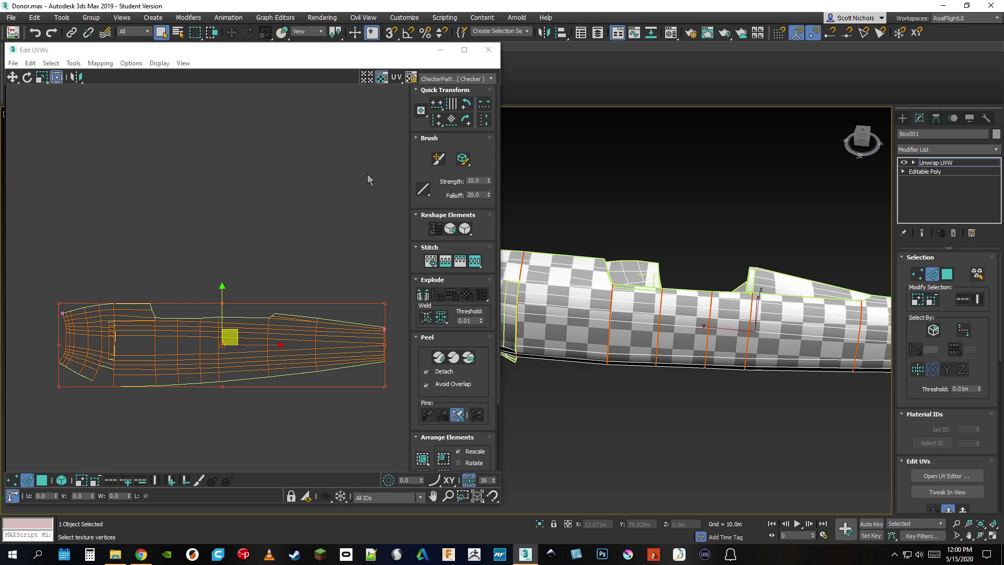
{"action": "left_click", "coordinate": [436, 121]}
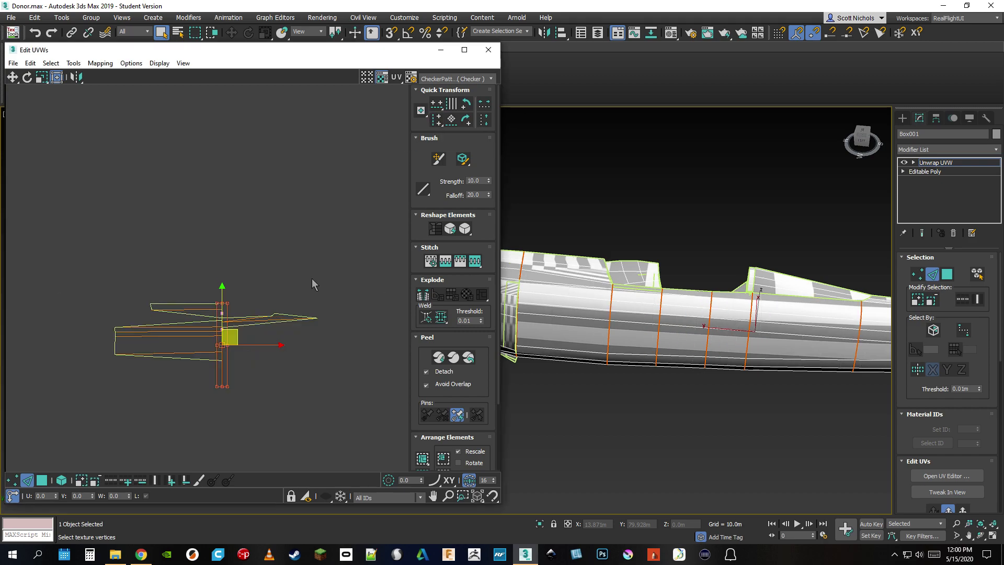
{"action": "key", "text": "ctrl+z"}
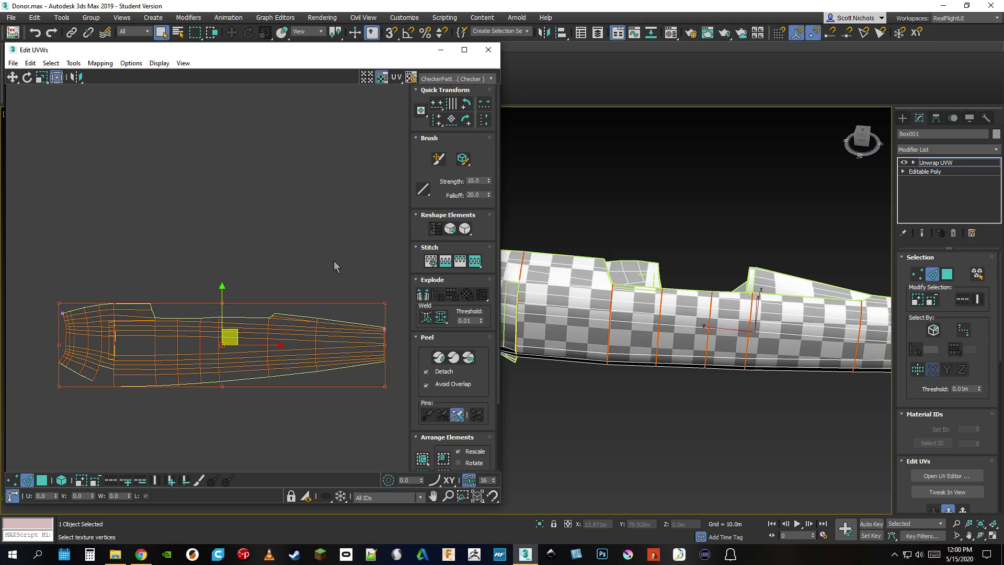
Align each selected cross-section edge loop vertically in place, shift the selection slightly up and left, and clear the edge selection.
{"action": "left_click_drag", "start_coordinate": [435, 121], "coordinate": [437, 137]}
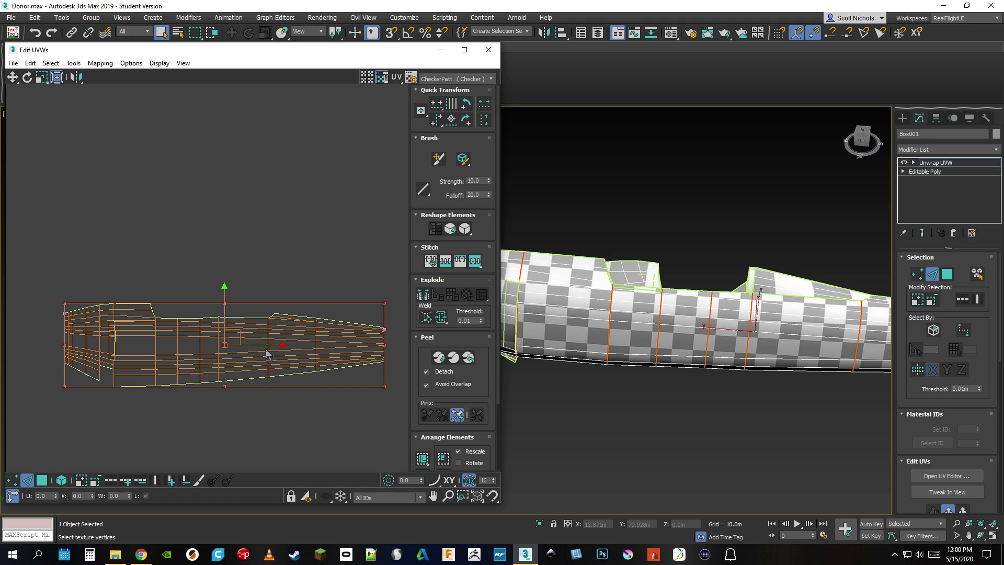
{"action": "left_click_drag", "start_coordinate": [232, 336], "coordinate": [197, 325]}
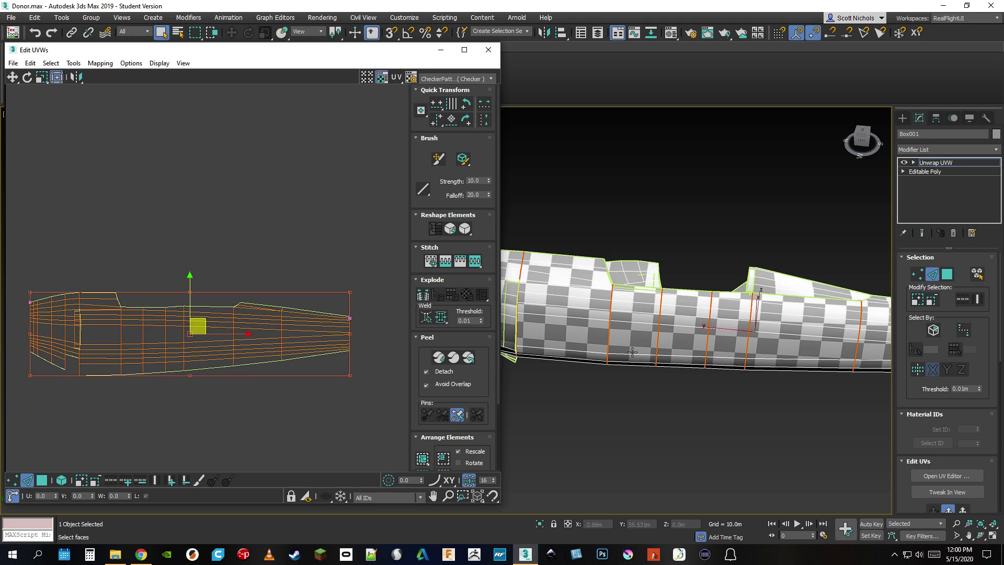
{"action": "left_click", "coordinate": [861, 141]}
{"action": "scroll", "coordinate": [167, 420], "scroll_direction": "down", "scroll_amount": 5}
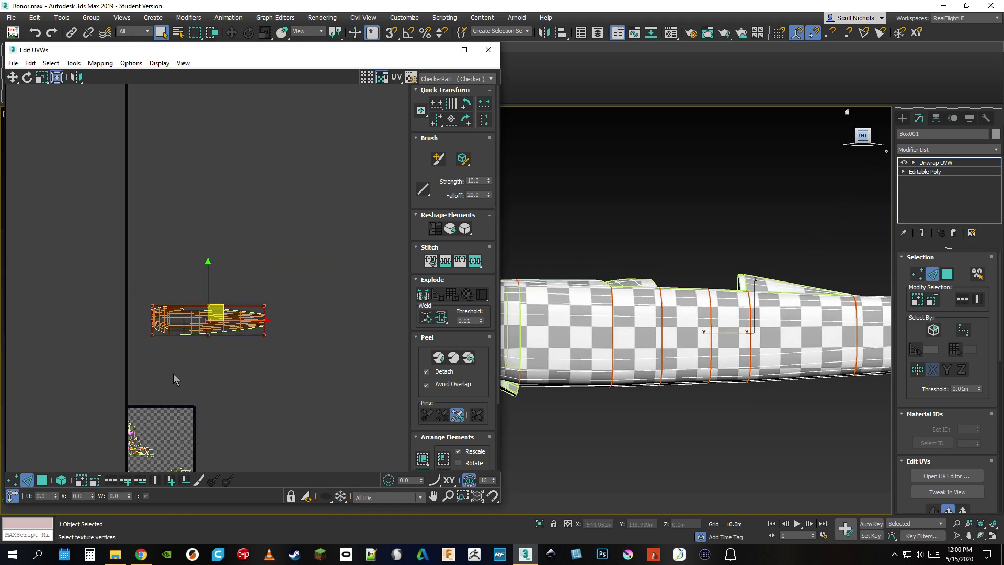
{"action": "left_click", "coordinate": [271, 301]}
{"action": "scroll", "coordinate": [311, 234], "scroll_direction": "up", "scroll_amount": 3}
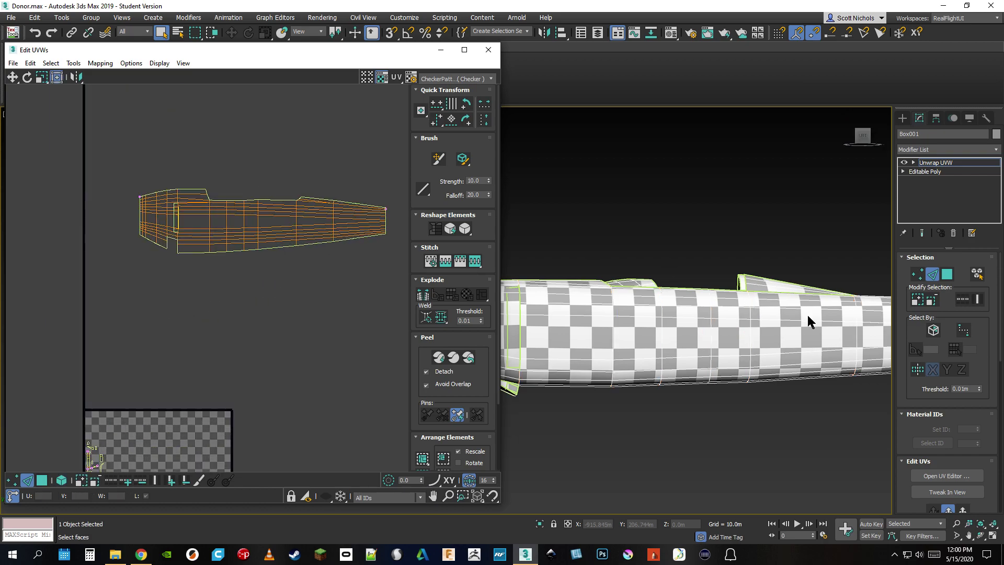
{"action": "scroll", "coordinate": [808, 315], "scroll_direction": "up", "scroll_amount": 6}
{"action": "mouse_move", "coordinate": [864, 135]}
{"action": "left_mouse_down"}
{"action": "mouse_move", "coordinate": [866, 167]}
{"action": "mouse_move", "coordinate": [863, 157]}
{"action": "left_mouse_up"}
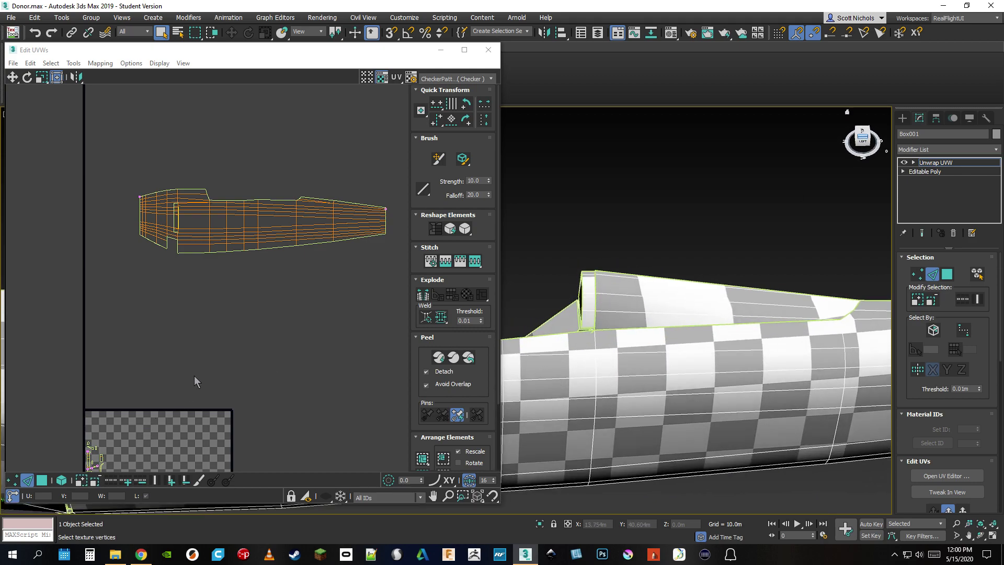
Select the raised fairing shell behind the cockpit as a whole element and move it out of the UV tile, beneath the fuselage shell.
{"action": "scroll", "coordinate": [196, 366], "scroll_direction": "down", "scroll_amount": 5}
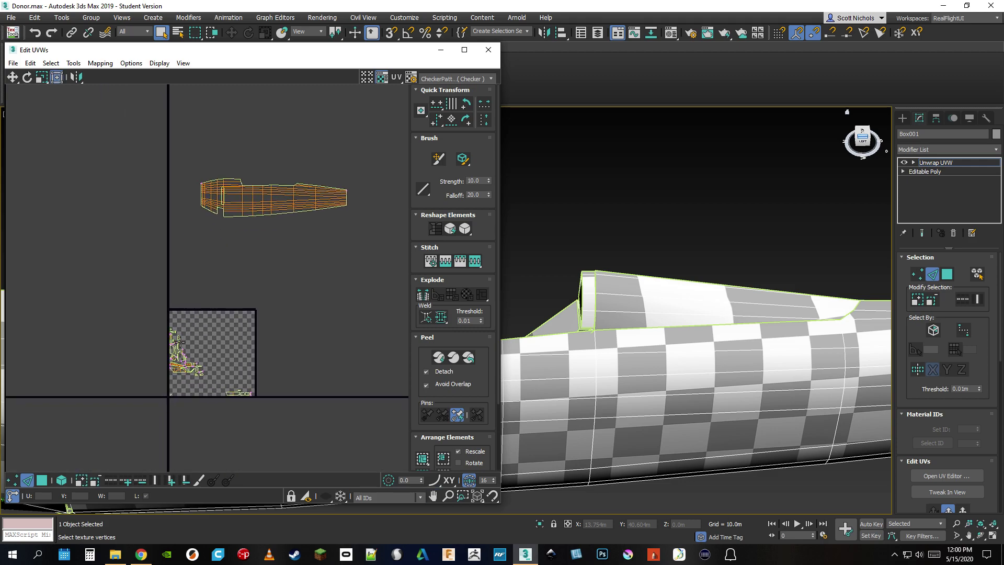
{"action": "left_click", "coordinate": [42, 480]}
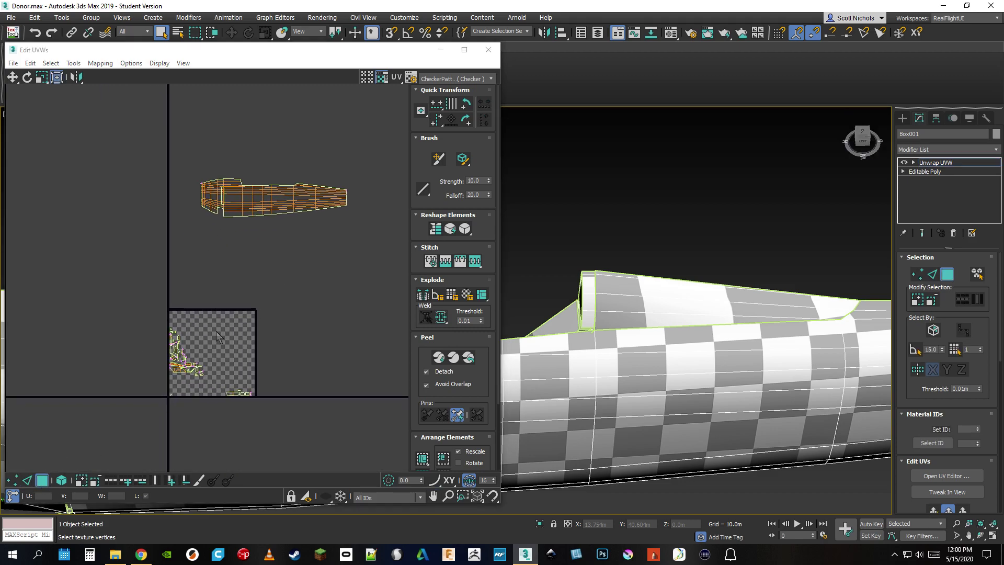
{"action": "scroll", "coordinate": [179, 372], "scroll_direction": "up", "scroll_amount": 7}
{"action": "left_click", "coordinate": [198, 324]}
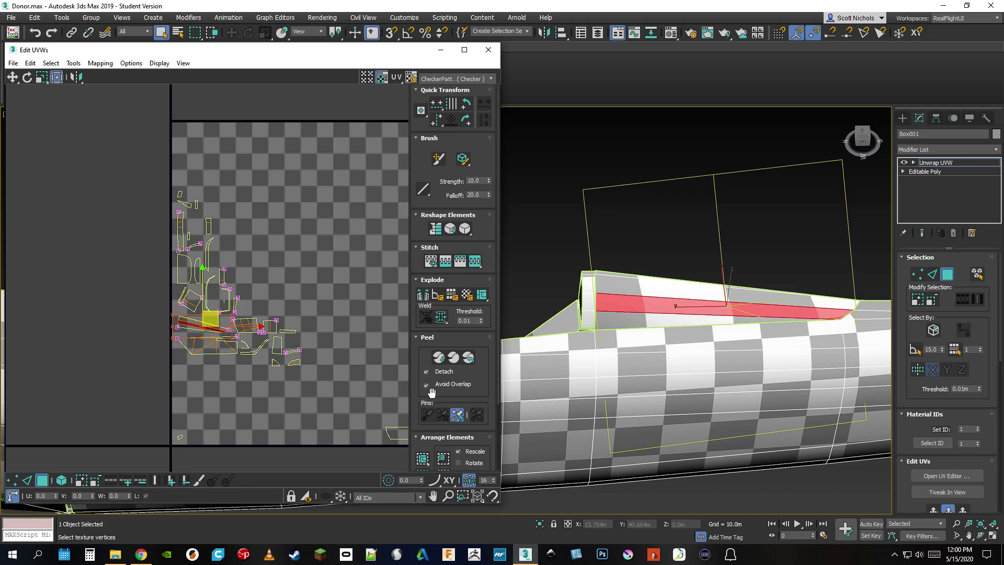
{"action": "left_click", "coordinate": [61, 481]}
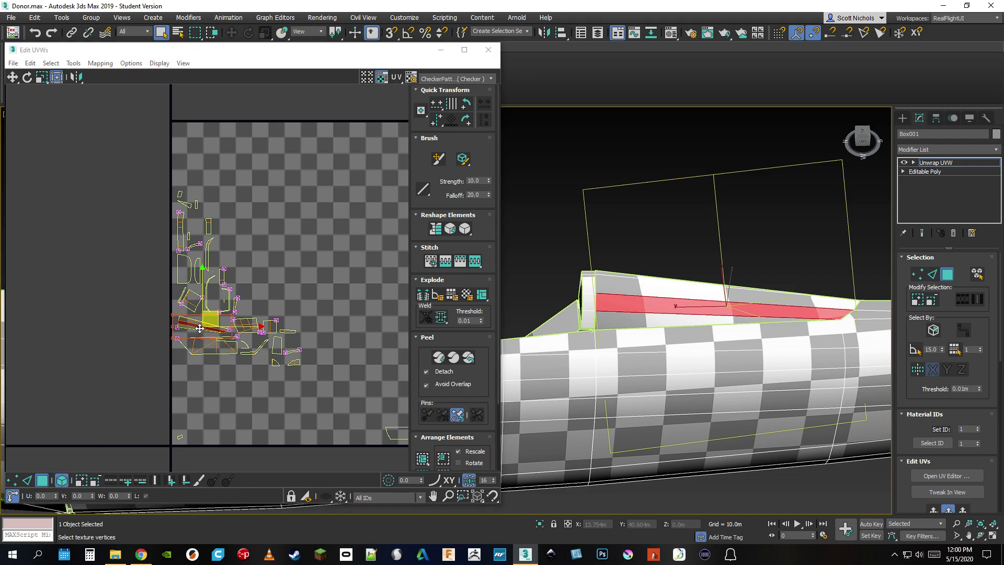
{"action": "left_click_drag", "start_coordinate": [186, 325], "coordinate": [287, 164]}
{"action": "middle_click_drag", "start_coordinate": [317, 194], "coordinate": [241, 347]}
{"action": "scroll", "coordinate": [241, 341], "scroll_direction": "down", "scroll_amount": 3}
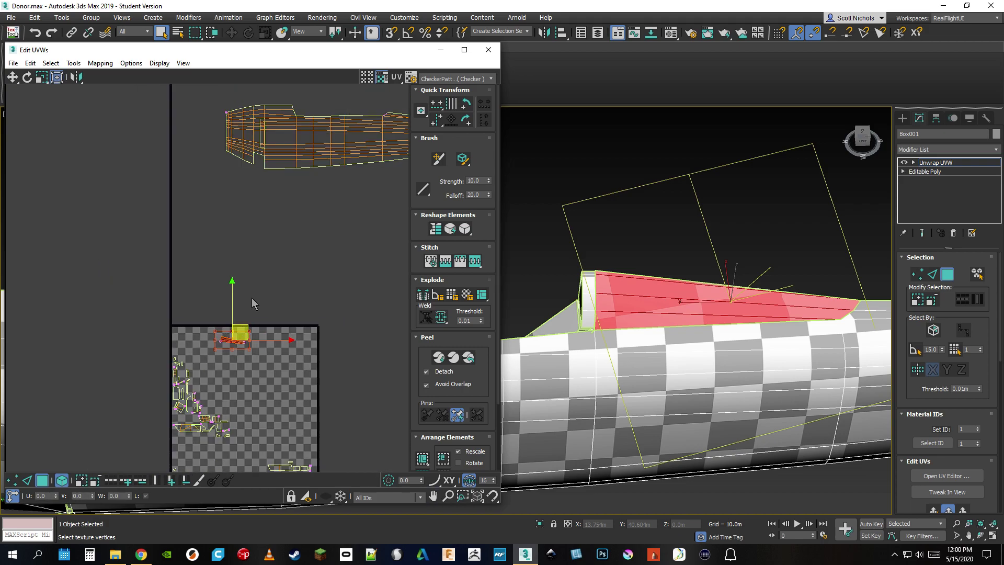
{"action": "left_click_drag", "start_coordinate": [242, 331], "coordinate": [284, 212]}
{"action": "middle_click_drag", "start_coordinate": [273, 228], "coordinate": [204, 281]}
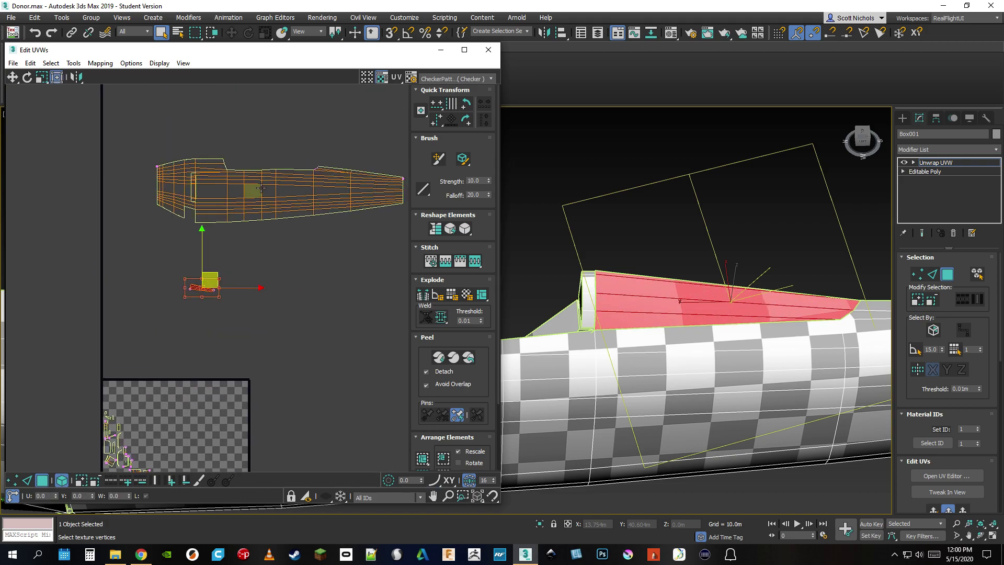
Select the fuselage and fairing shells together, rescale the elements to a matching texel density, and clear the selection.
{"action": "left_click_drag", "start_coordinate": [134, 136], "coordinate": [413, 325]}
{"action": "scroll", "coordinate": [420, 418], "scroll_direction": "down", "scroll_amount": 3}
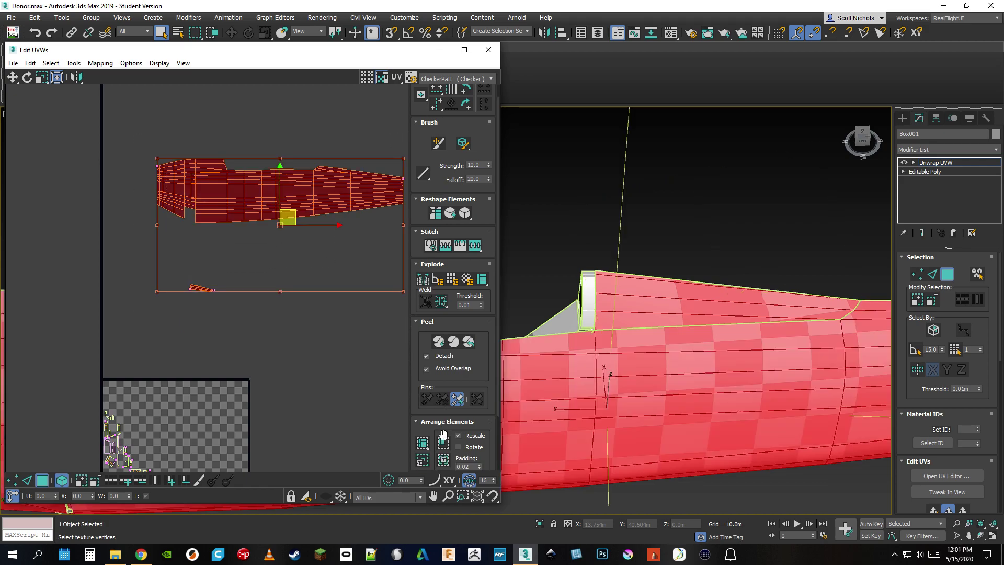
{"action": "left_click", "coordinate": [423, 414]}
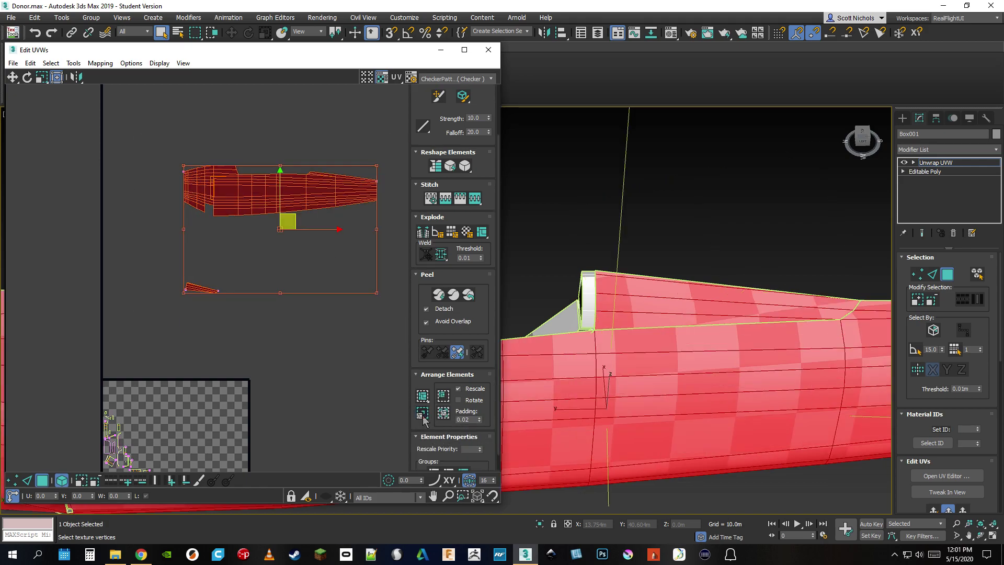
{"action": "left_click", "coordinate": [219, 327]}
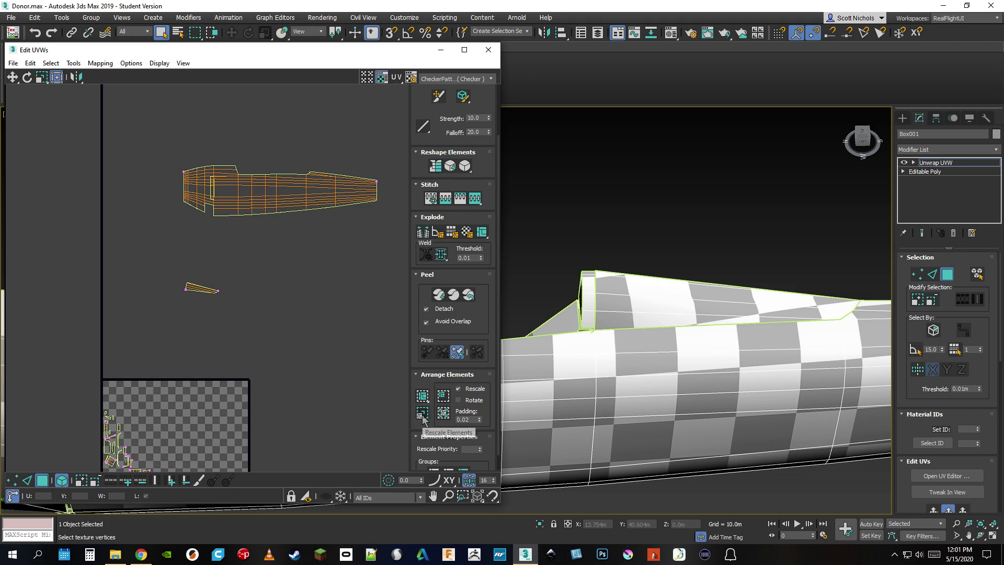
Select the fuselage shell's upper edge where the raised fairing sits and stitch the fairing shell onto it.
{"action": "middle_click_drag", "start_coordinate": [302, 295], "coordinate": [257, 348]}
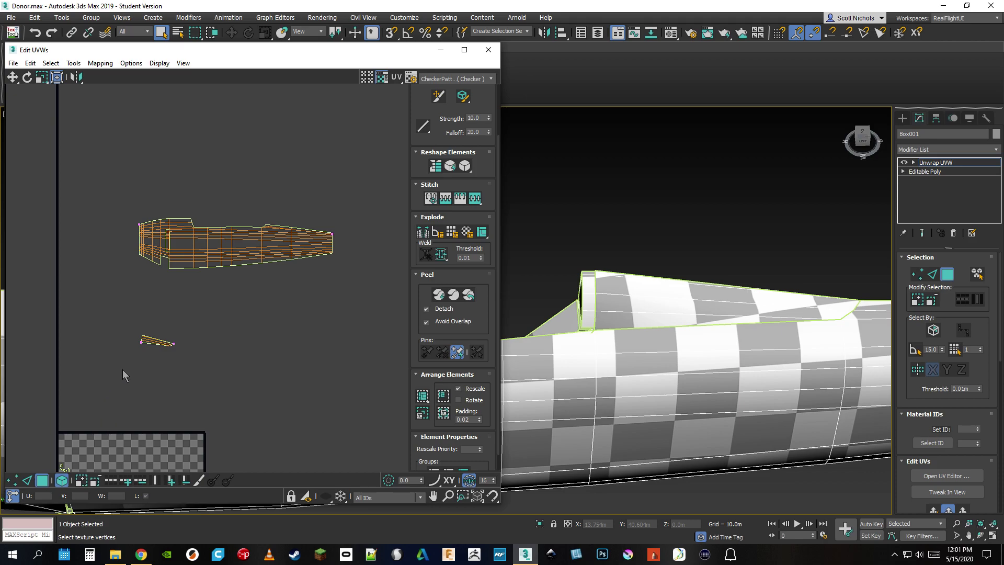
{"action": "left_click", "coordinate": [27, 481]}
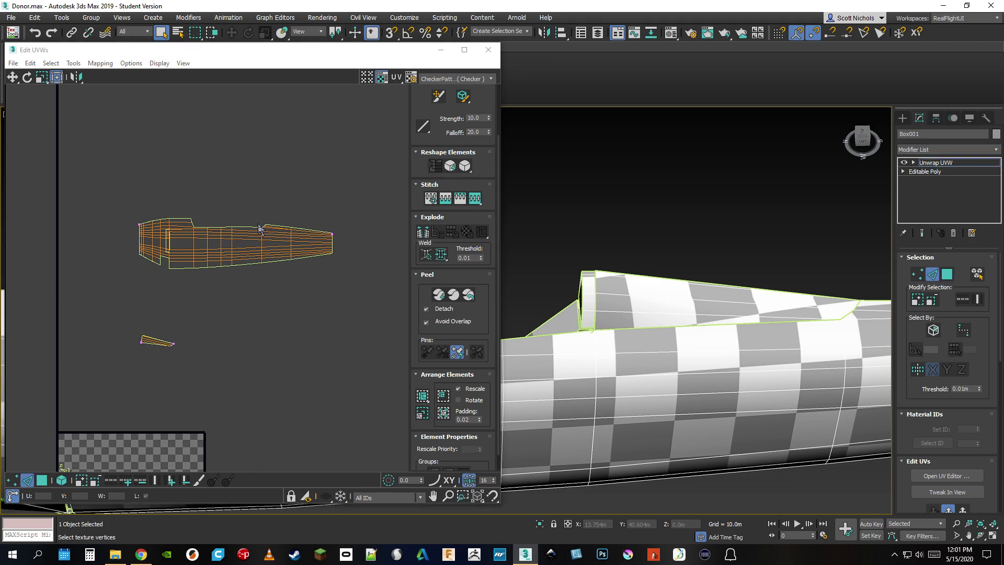
{"action": "scroll", "coordinate": [244, 237], "scroll_direction": "up", "scroll_amount": 4}
{"action": "left_click", "coordinate": [245, 237]}
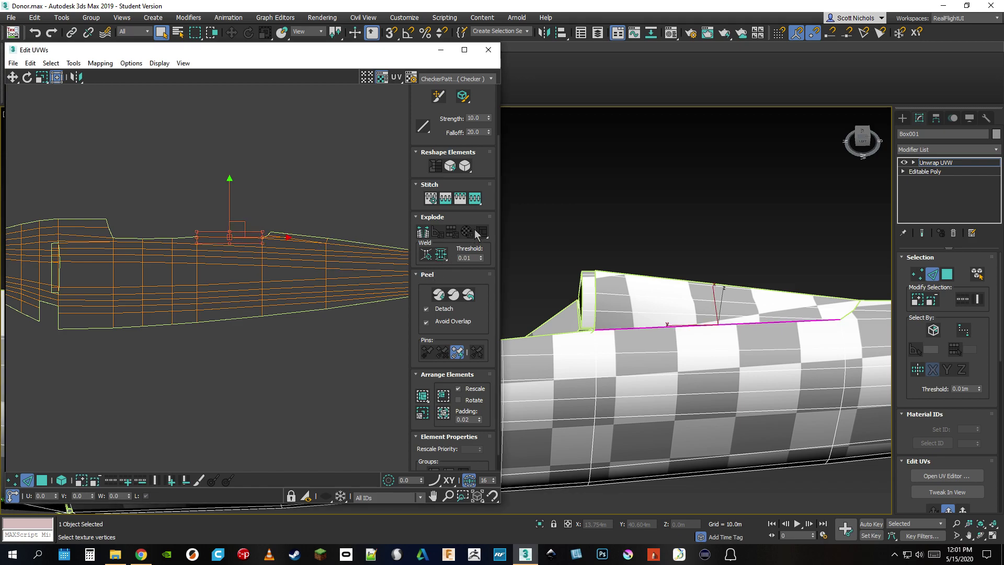
{"action": "left_click", "coordinate": [475, 198]}
Bring the loose vertices at the fairing's rear tip close together and weld them into one vertex.
{"action": "left_click", "coordinate": [13, 480]}
{"action": "scroll", "coordinate": [206, 193], "scroll_direction": "up", "scroll_amount": 10}
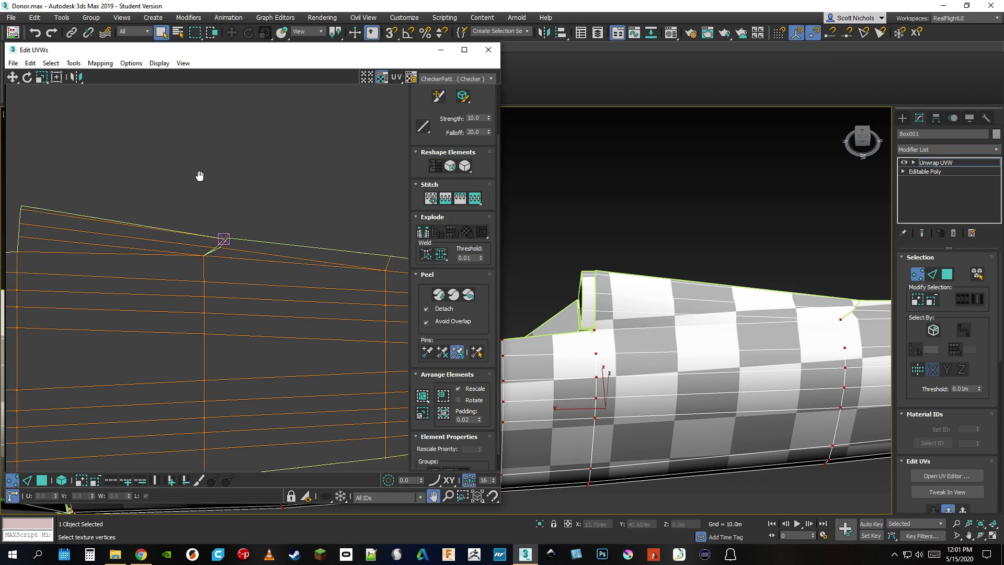
{"action": "scroll", "coordinate": [225, 304], "scroll_direction": "up", "scroll_amount": 2}
{"action": "left_click", "coordinate": [269, 391]}
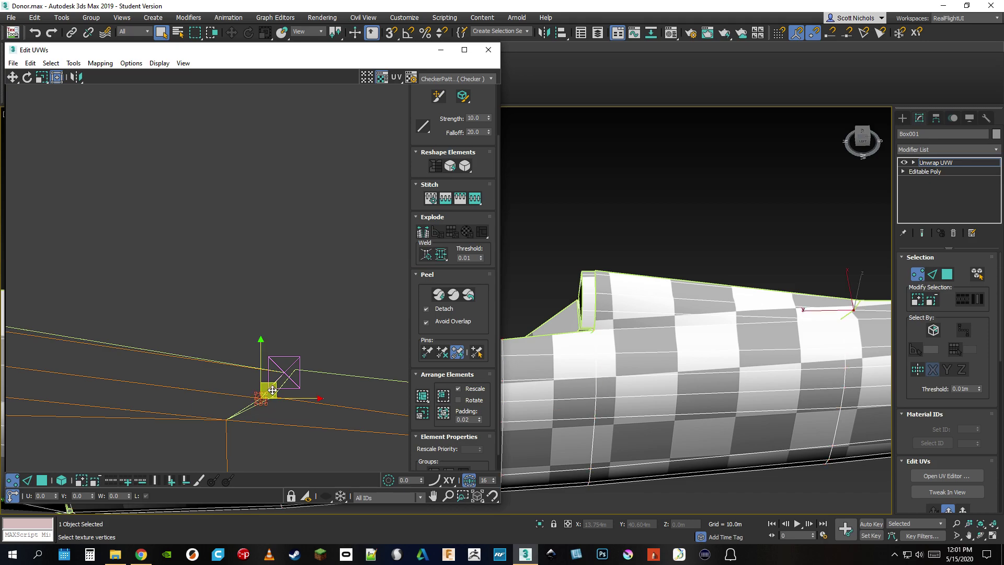
{"action": "left_click_drag", "start_coordinate": [276, 387], "coordinate": [286, 387]}
{"action": "left_click", "coordinate": [257, 335]}
{"action": "left_click", "coordinate": [284, 372]}
{"action": "left_click_drag", "start_coordinate": [296, 358], "coordinate": [308, 355]}
{"action": "left_click_drag", "start_coordinate": [264, 395], "coordinate": [297, 409]}
{"action": "left_click", "coordinate": [426, 256]}
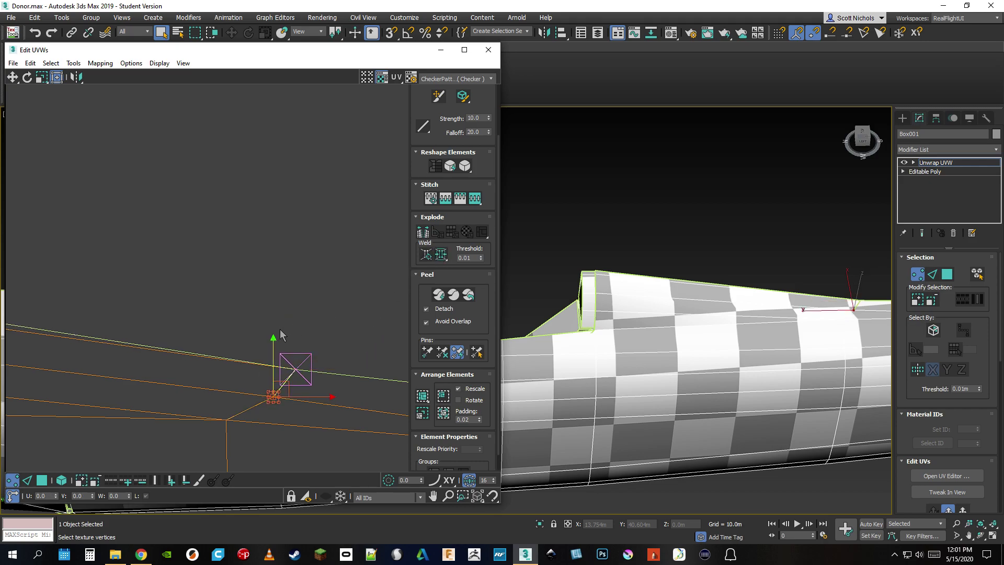
{"action": "left_click", "coordinate": [441, 255]}
Examine the checker pattern along the stitched fairing on the model and select the welded vertex at its rear tip.
{"action": "scroll", "coordinate": [210, 344], "scroll_direction": "down", "scroll_amount": 6}
{"action": "middle_click_drag", "start_coordinate": [207, 358], "coordinate": [222, 353]}
{"action": "middle_click_drag", "start_coordinate": [607, 361], "coordinate": [606, 415], "text": "alt"}
{"action": "middle_click_drag", "start_coordinate": [774, 392], "coordinate": [635, 383]}
{"action": "scroll", "coordinate": [666, 384], "scroll_direction": "down", "scroll_amount": 2}
{"action": "left_click", "coordinate": [257, 317]}
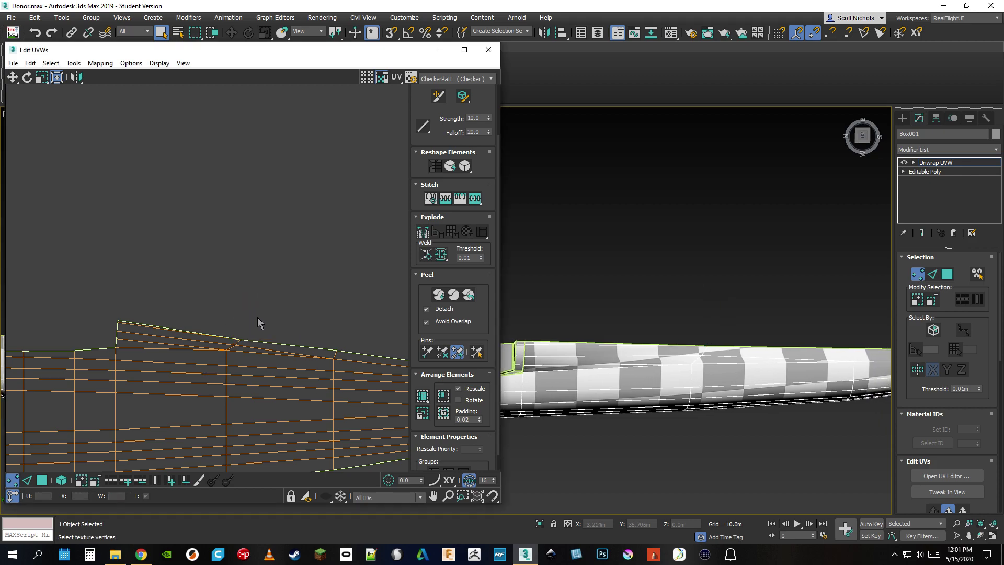
{"action": "left_click_drag", "start_coordinate": [240, 344], "coordinate": [270, 303]}
{"action": "left_click", "coordinate": [252, 323]}
{"action": "left_click_drag", "start_coordinate": [234, 343], "coordinate": [280, 339]}
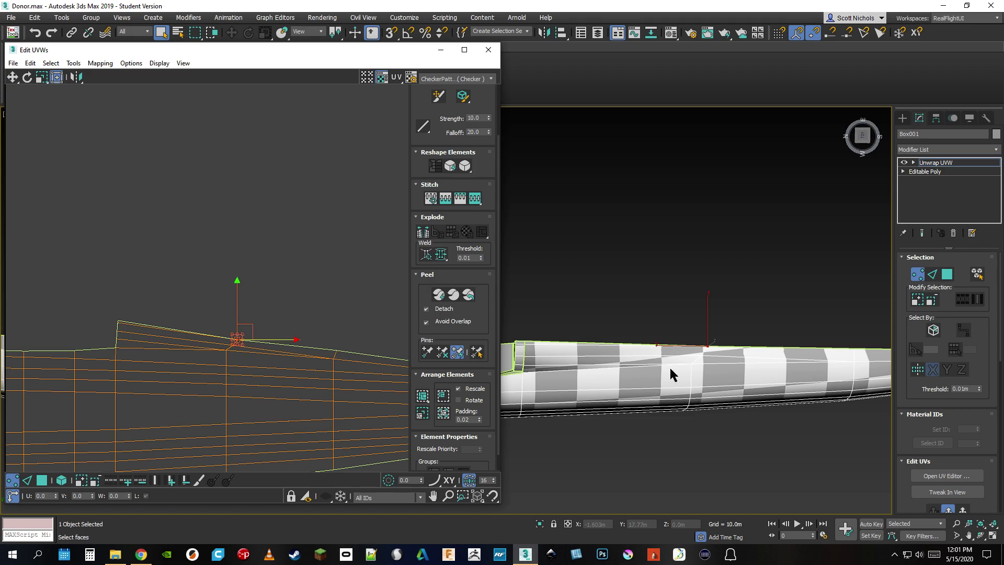
{"action": "scroll", "coordinate": [296, 368], "scroll_direction": "down", "scroll_amount": 5}
{"action": "scroll", "coordinate": [287, 341], "scroll_direction": "up", "scroll_amount": 6}
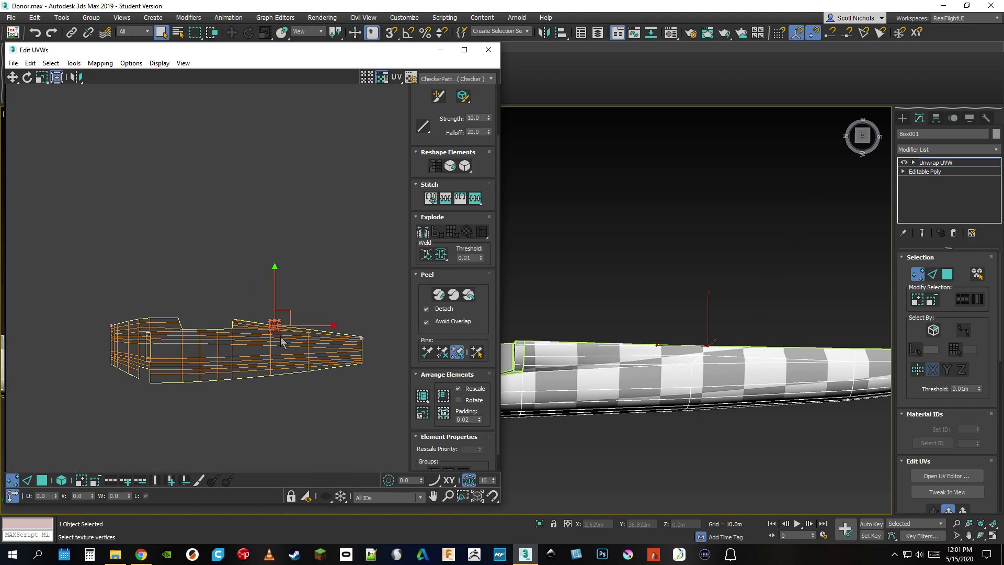
Reselect the welded vertex at the fairing's rear tip, nudge it vertically, and clear the selection.
{"action": "left_click", "coordinate": [308, 250]}
{"action": "middle_click_drag", "start_coordinate": [320, 338], "coordinate": [272, 350]}
{"action": "left_click_drag", "start_coordinate": [231, 301], "coordinate": [241, 325]}
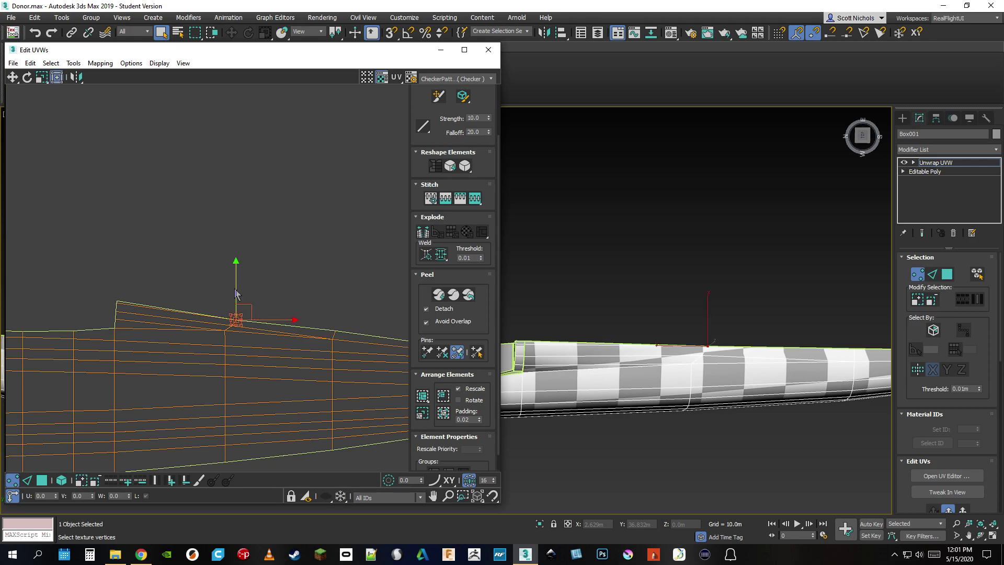
{"action": "left_click_drag", "start_coordinate": [236, 289], "coordinate": [236, 289]}
{"action": "left_click", "coordinate": [303, 332]}
Select all the narrow lip faces along the vertical gap behind the fuselage's nose section on the model.
{"action": "scroll", "coordinate": [290, 351], "scroll_direction": "down", "scroll_amount": 5}
{"action": "scroll", "coordinate": [261, 387], "scroll_direction": "down", "scroll_amount": 2}
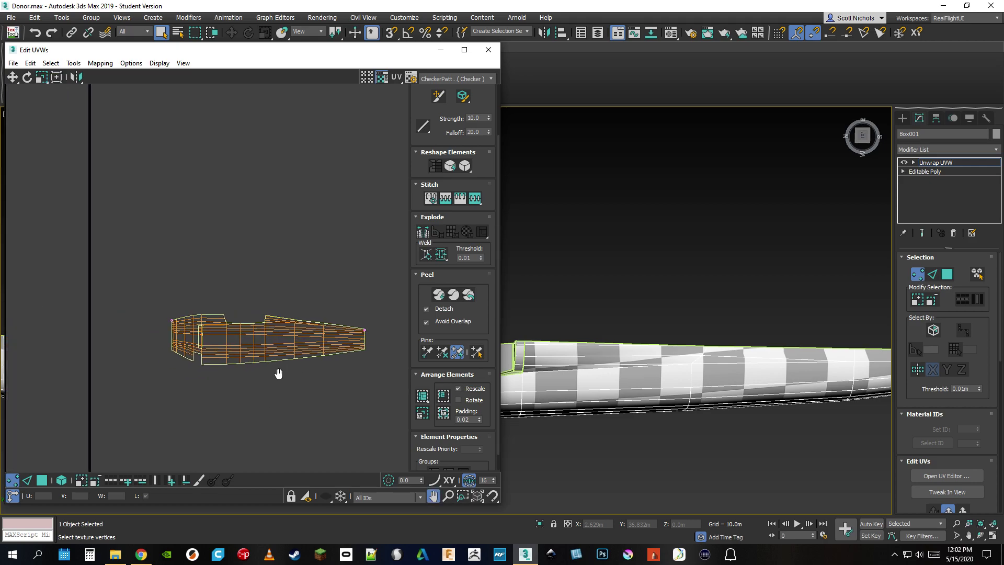
{"action": "scroll", "coordinate": [201, 356], "scroll_direction": "up", "scroll_amount": 5}
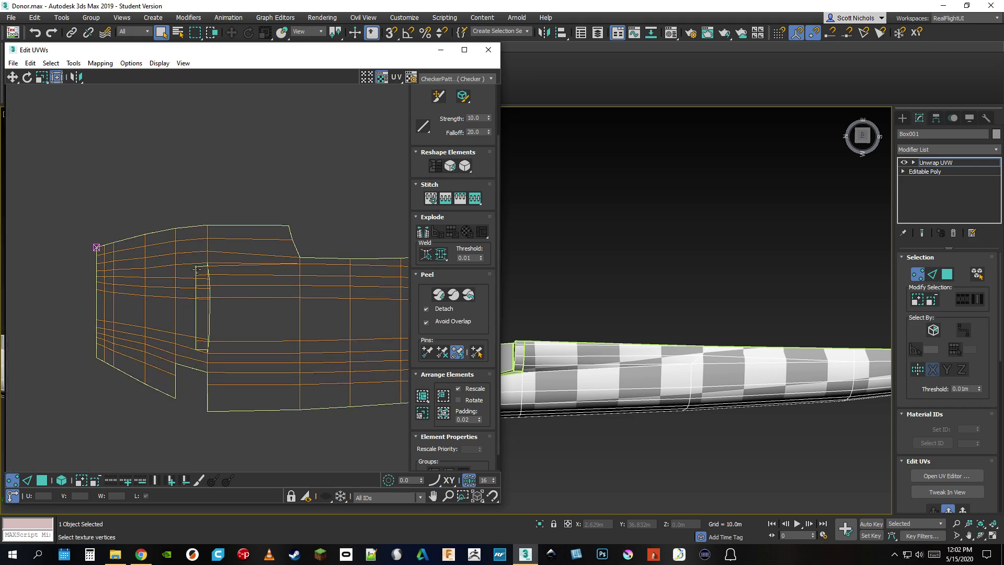
{"action": "middle_click_drag", "start_coordinate": [670, 430], "coordinate": [860, 403]}
{"action": "left_click_drag", "start_coordinate": [870, 139], "coordinate": [869, 112]}
{"action": "middle_click_drag", "start_coordinate": [586, 360], "coordinate": [744, 349]}
{"action": "scroll", "coordinate": [579, 335], "scroll_direction": "up", "scroll_amount": 3}
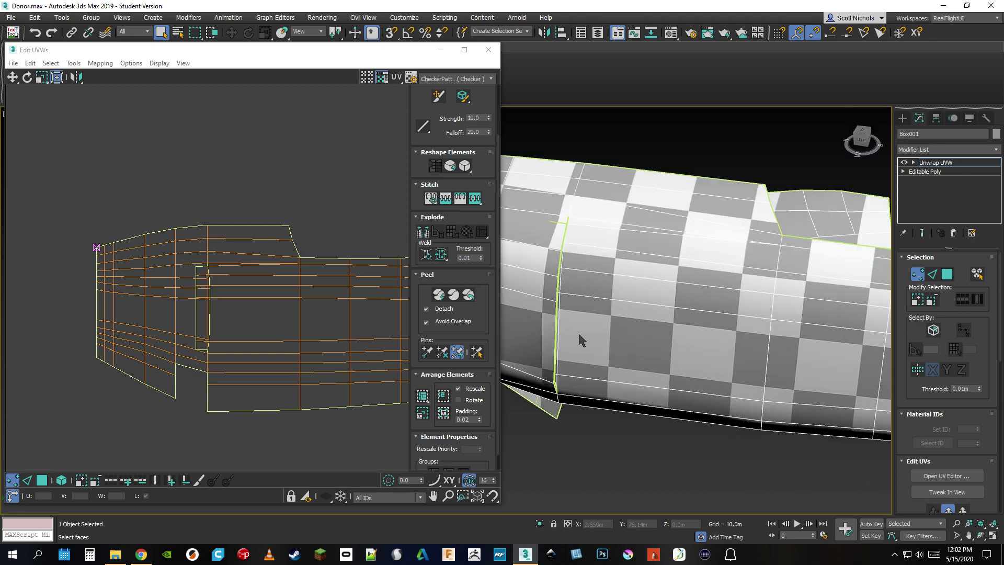
{"action": "middle_click_drag", "start_coordinate": [520, 324], "coordinate": [550, 347]}
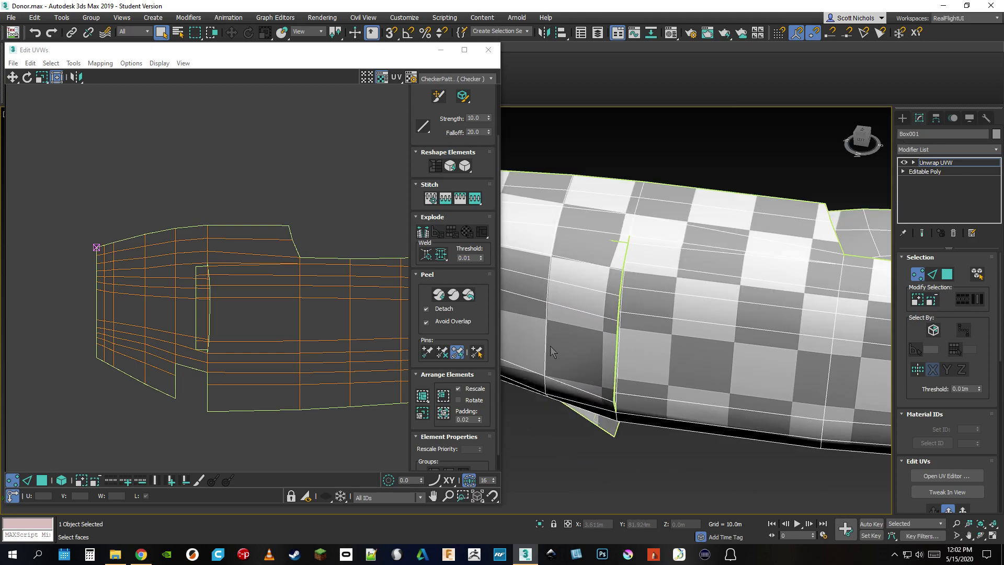
{"action": "left_click", "coordinate": [42, 481]}
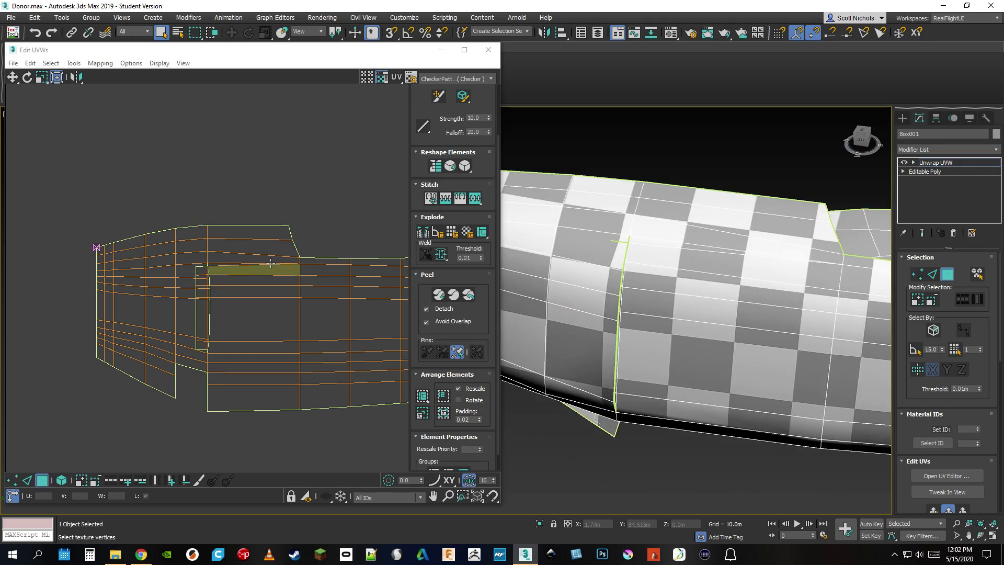
{"action": "left_click", "coordinate": [862, 143]}
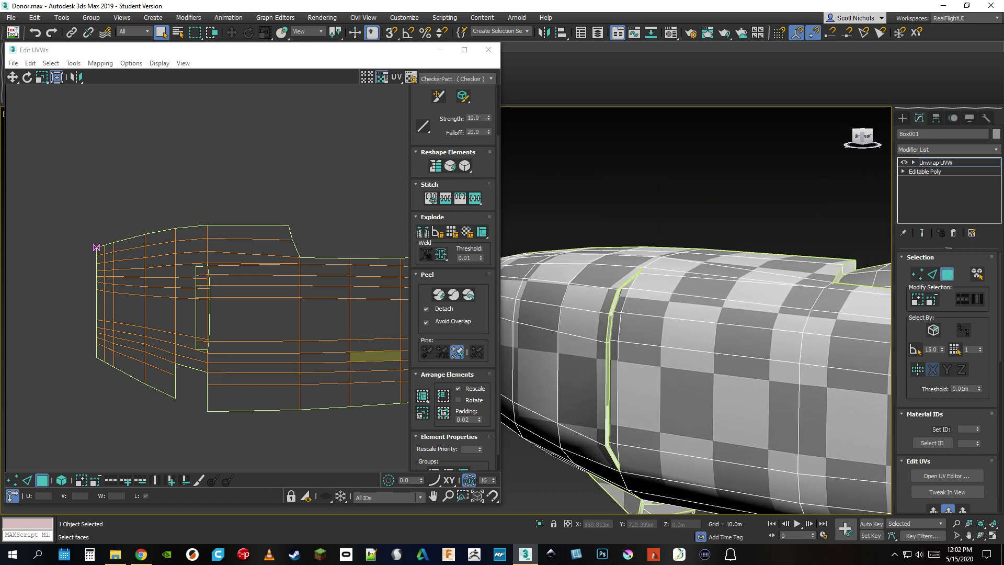
{"action": "left_click", "coordinate": [658, 258]}
{"action": "left_click", "coordinate": [640, 281], "text": "ctrl"}
{"action": "left_click", "coordinate": [624, 339], "text": "ctrl"}
{"action": "middle_click_drag", "start_coordinate": [625, 432], "coordinate": [647, 303]}
{"action": "scroll", "coordinate": [647, 303], "scroll_direction": "down", "scroll_amount": 3}
{"action": "left_click", "coordinate": [641, 317], "text": "ctrl"}
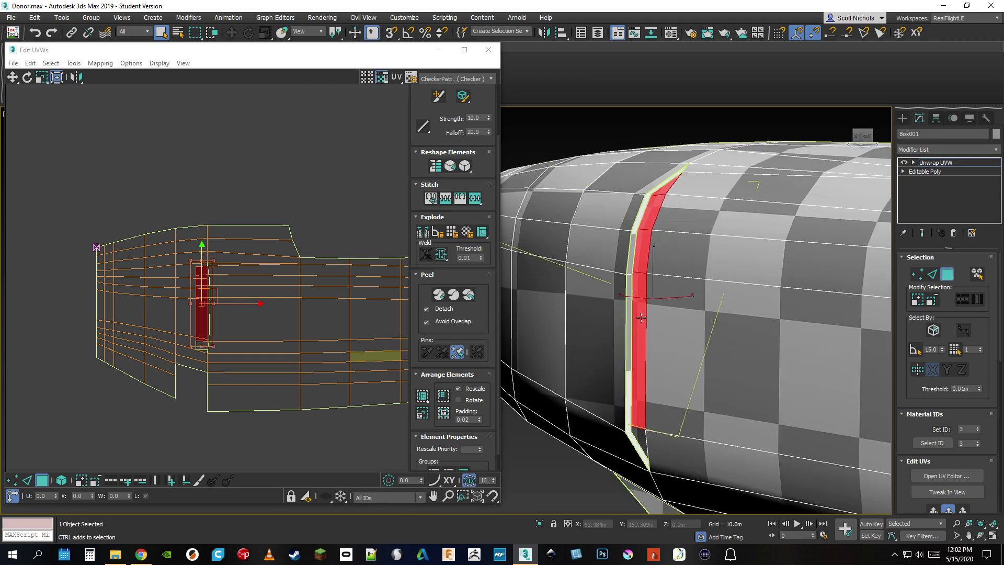
{"action": "left_click", "coordinate": [639, 443], "text": "ctrl"}
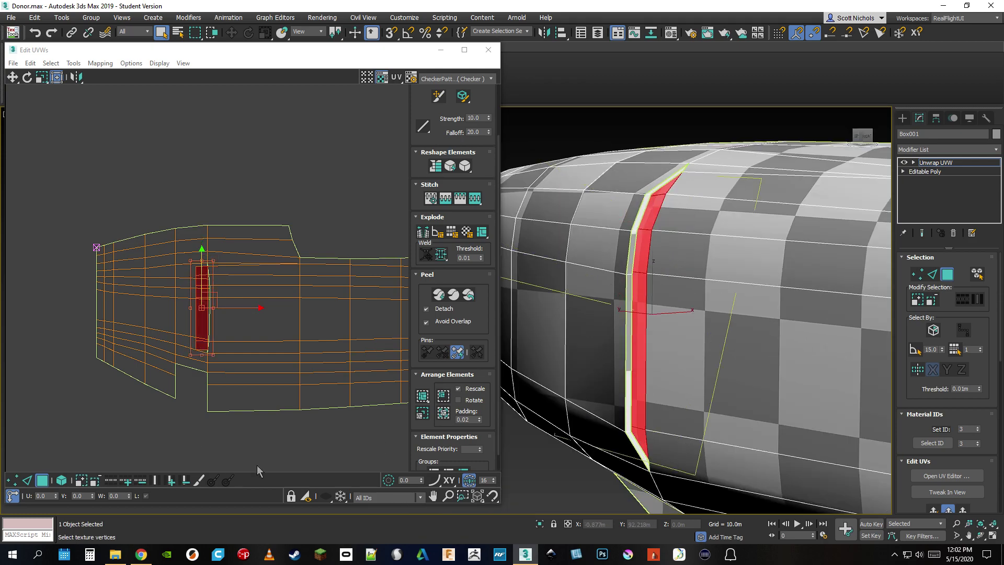
Break the selected lip faces off the fuselage shell and move the strip clear, below and to the left of it.
{"action": "left_click", "coordinate": [424, 238]}
{"action": "middle_click_drag", "start_coordinate": [214, 371], "coordinate": [194, 348]}
{"action": "scroll", "coordinate": [195, 347], "scroll_direction": "down", "scroll_amount": 4}
{"action": "left_click_drag", "start_coordinate": [199, 310], "coordinate": [46, 411]}
{"action": "middle_click_drag", "start_coordinate": [46, 411], "coordinate": [123, 336]}
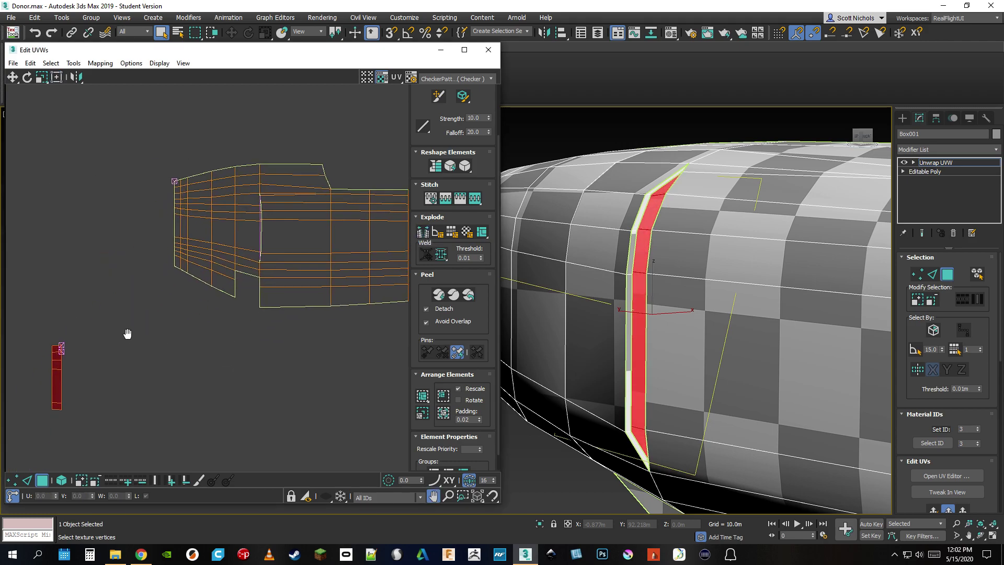
{"action": "scroll", "coordinate": [121, 339], "scroll_direction": "down", "scroll_amount": 2}
{"action": "left_click_drag", "start_coordinate": [119, 341], "coordinate": [113, 363]}
Select the lower edge of the tilted four-sided shell inside the UV tile and align the shell to that edge.
{"action": "scroll", "coordinate": [151, 400], "scroll_direction": "down", "scroll_amount": 3}
{"action": "scroll", "coordinate": [151, 400], "scroll_direction": "up", "scroll_amount": 2}
{"action": "middle_click_drag", "start_coordinate": [150, 401], "coordinate": [173, 246]}
{"action": "scroll", "coordinate": [128, 355], "scroll_direction": "up", "scroll_amount": 4}
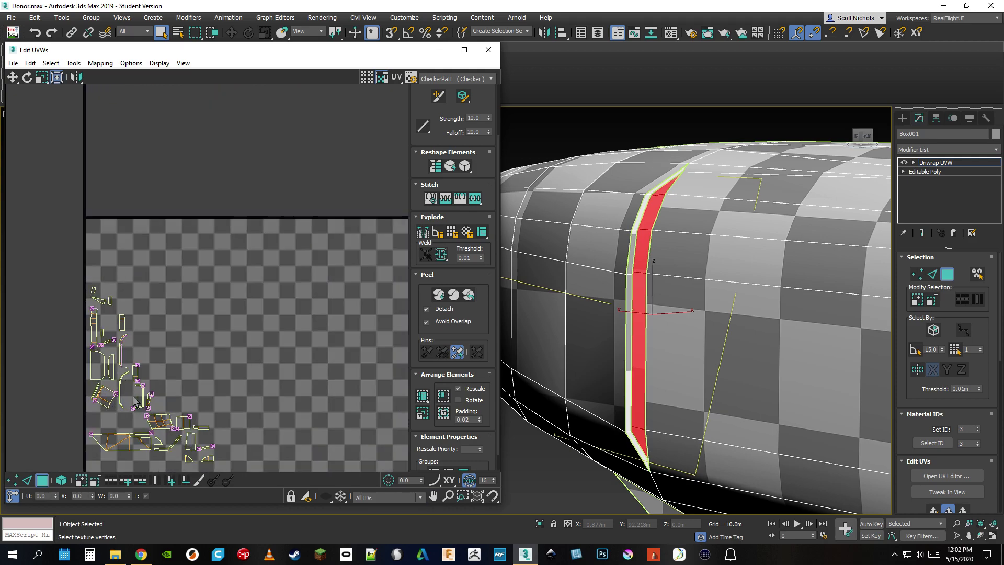
{"action": "middle_click_drag", "start_coordinate": [137, 401], "coordinate": [273, 296]}
{"action": "scroll", "coordinate": [221, 335], "scroll_direction": "up", "scroll_amount": 5}
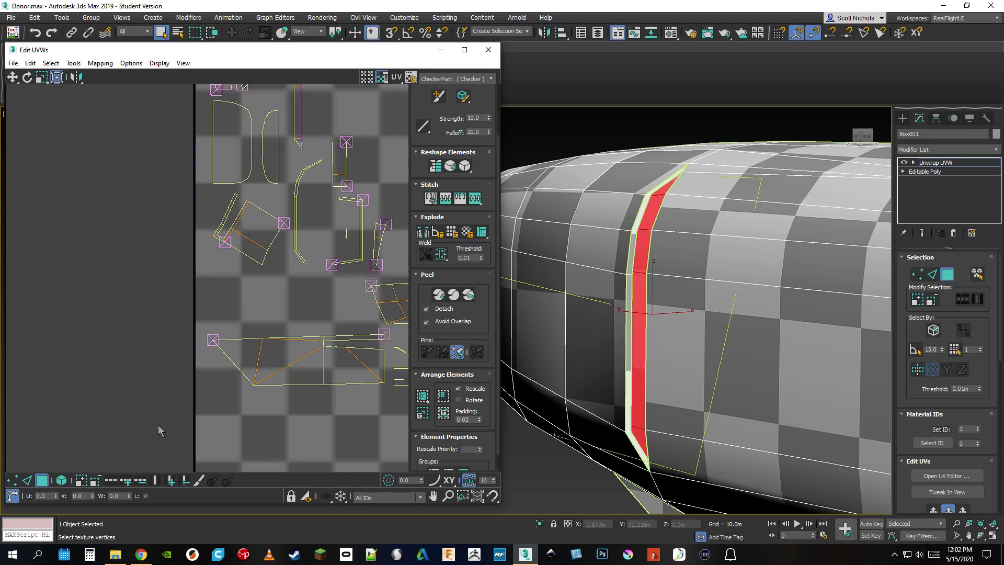
{"action": "left_click", "coordinate": [27, 480]}
{"action": "scroll", "coordinate": [215, 335], "scroll_direction": "up", "scroll_amount": 2}
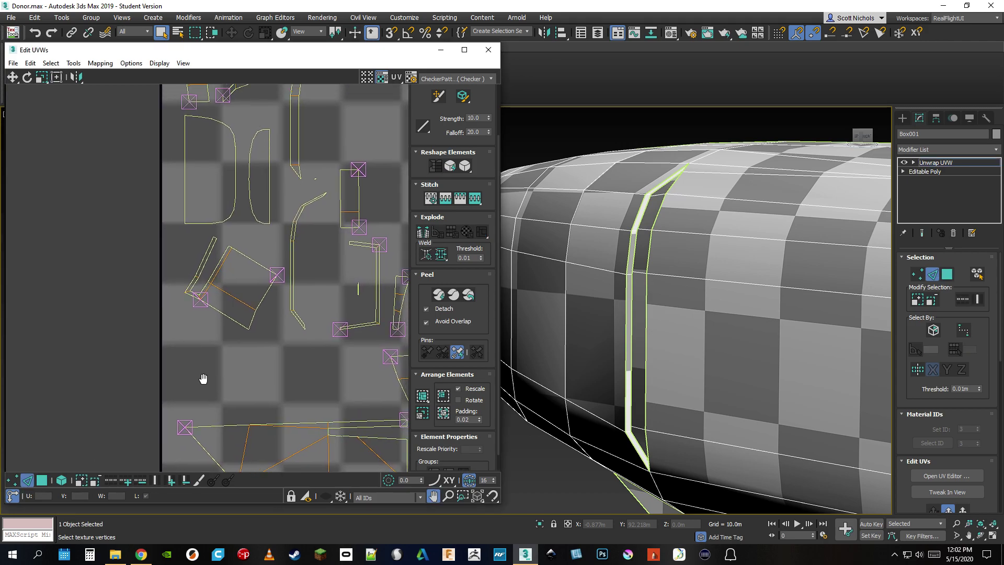
{"action": "left_click", "coordinate": [225, 332]}
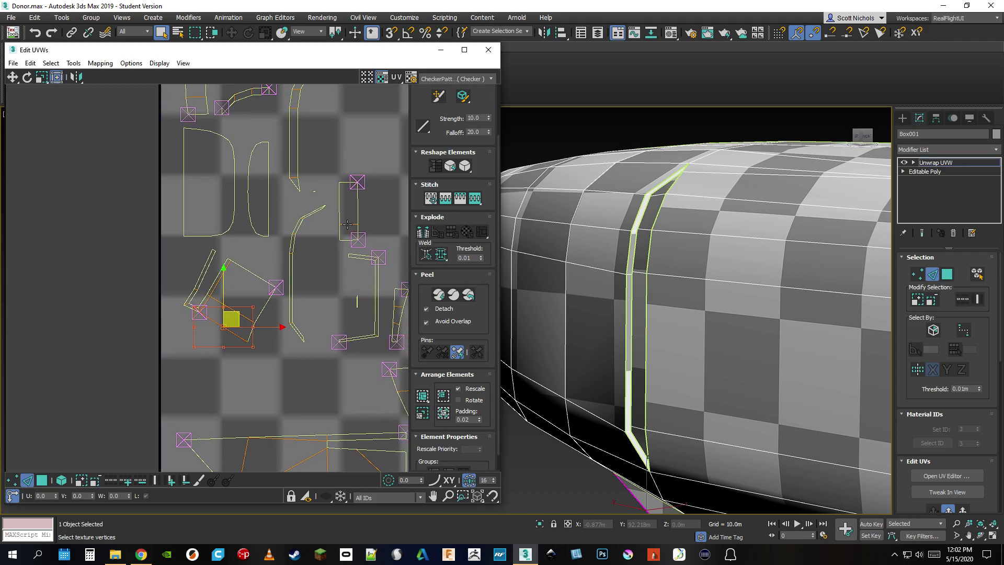
{"action": "scroll", "coordinate": [449, 172], "scroll_direction": "up", "scroll_amount": 2}
{"action": "left_click", "coordinate": [452, 119]}
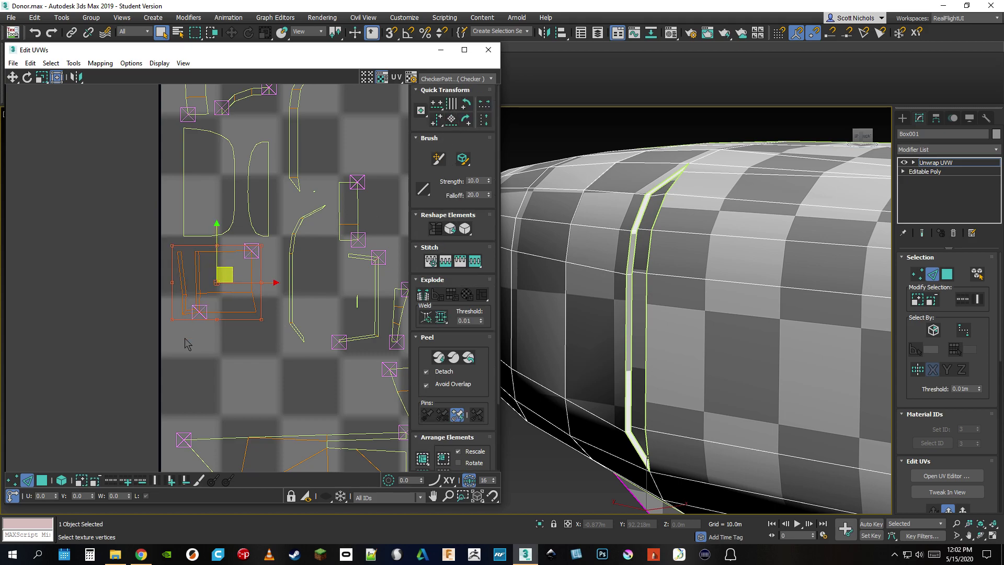
Select the bottom edges of the straightened shell and its side strip, and extend the selection to the parallel edges by ring.
{"action": "middle_click_drag", "start_coordinate": [188, 343], "coordinate": [180, 395]}
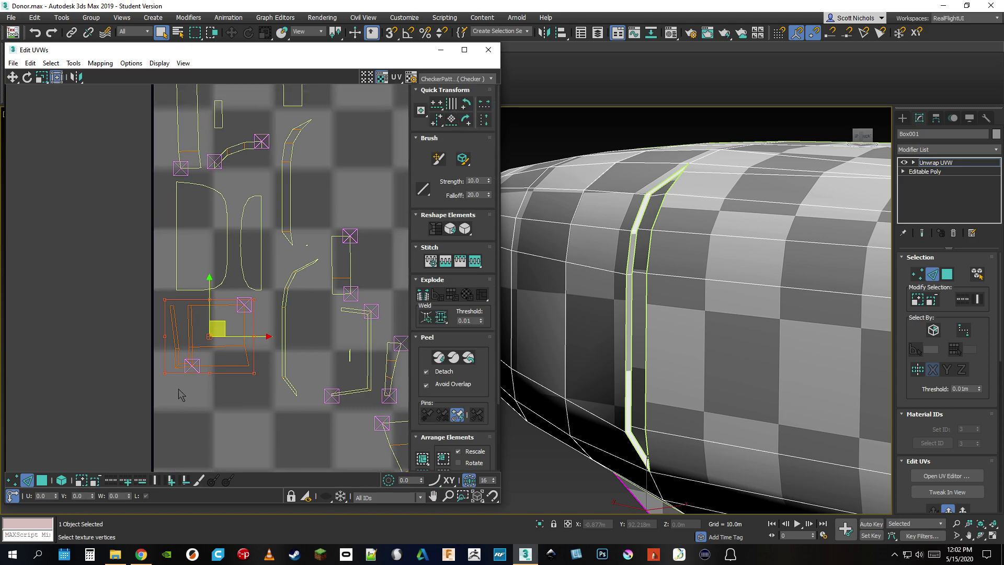
{"action": "left_click", "coordinate": [220, 366]}
{"action": "scroll", "coordinate": [183, 387], "scroll_direction": "up", "scroll_amount": 3}
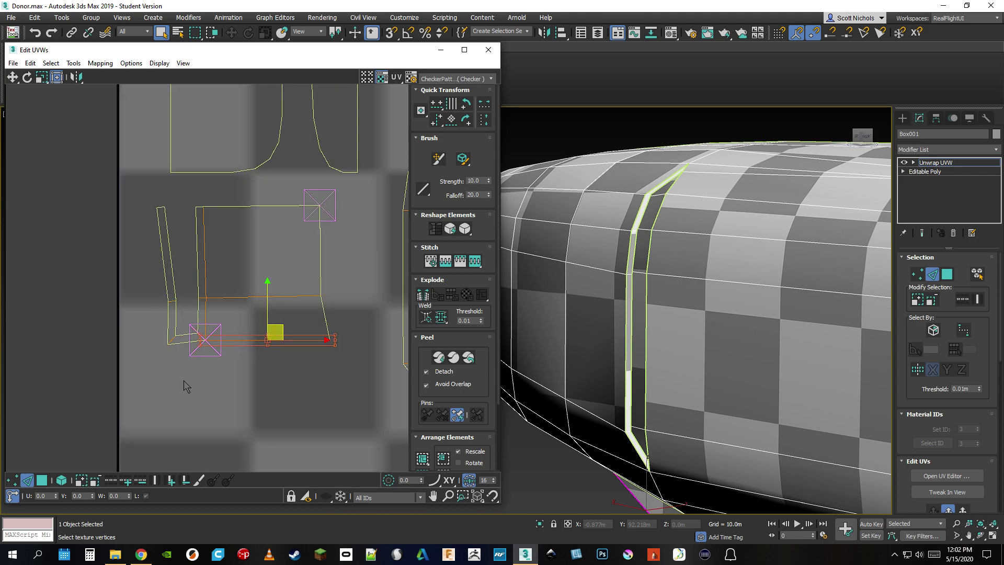
{"action": "left_click", "coordinate": [186, 342], "text": "ctrl"}
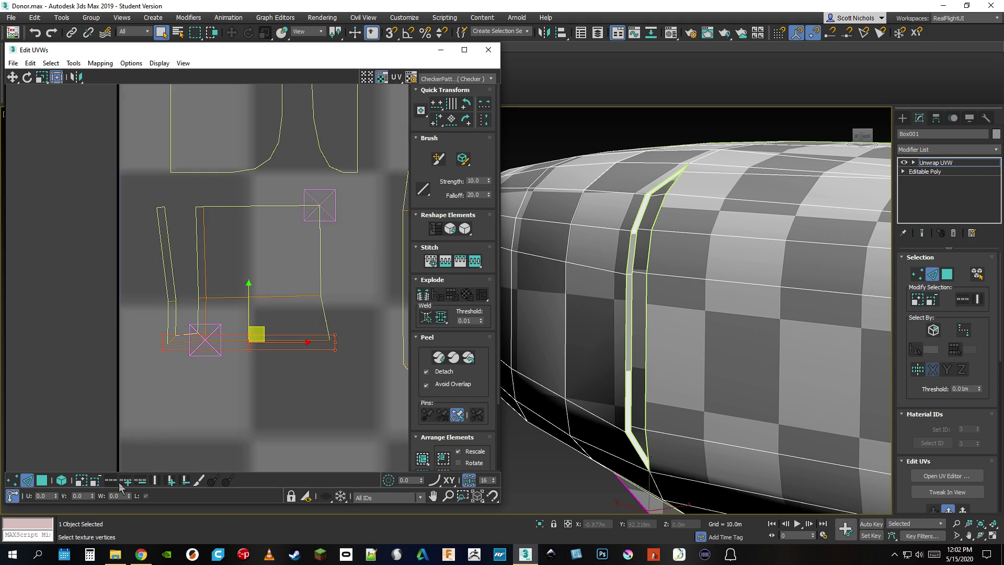
{"action": "left_click", "coordinate": [156, 481]}
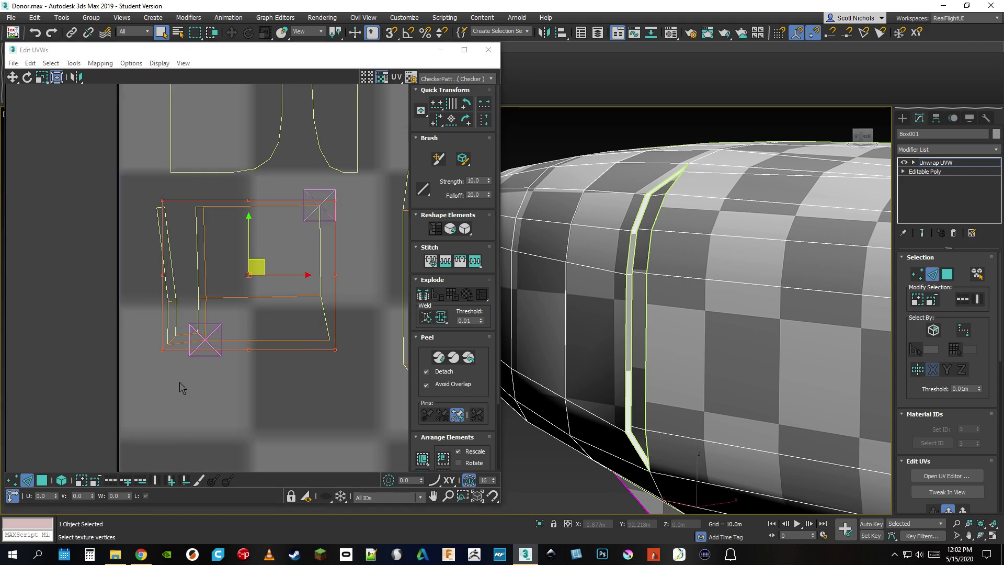
Add the short top edges of the shell's narrow strips to the selection and align the selected edges horizontally in place.
{"action": "scroll", "coordinate": [183, 344], "scroll_direction": "up", "scroll_amount": 5}
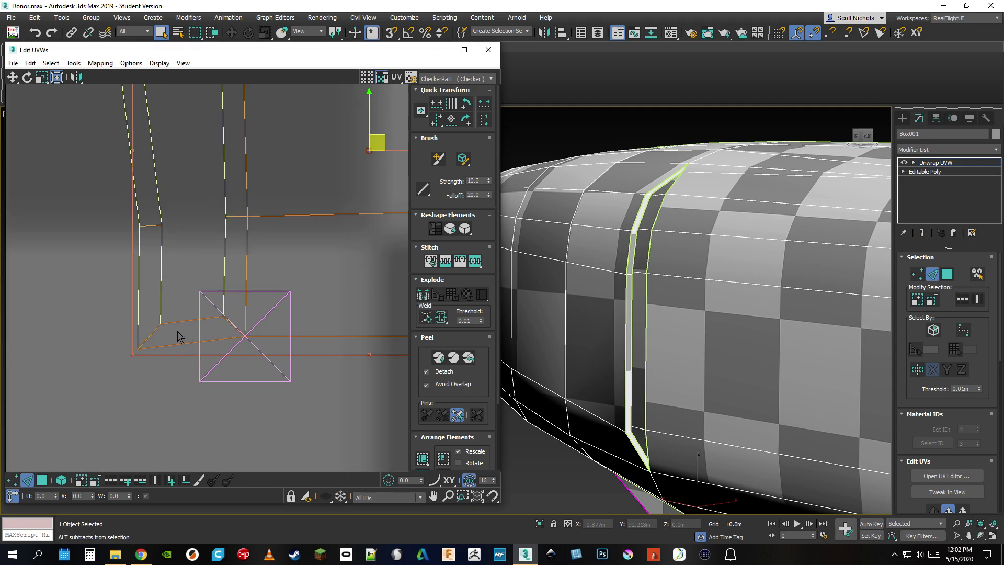
{"action": "middle_click_drag", "start_coordinate": [167, 262], "coordinate": [112, 330]}
{"action": "scroll", "coordinate": [111, 335], "scroll_direction": "down", "scroll_amount": 1}
{"action": "middle_click_drag", "start_coordinate": [226, 298], "coordinate": [182, 364]}
{"action": "scroll", "coordinate": [182, 363], "scroll_direction": "down", "scroll_amount": 1}
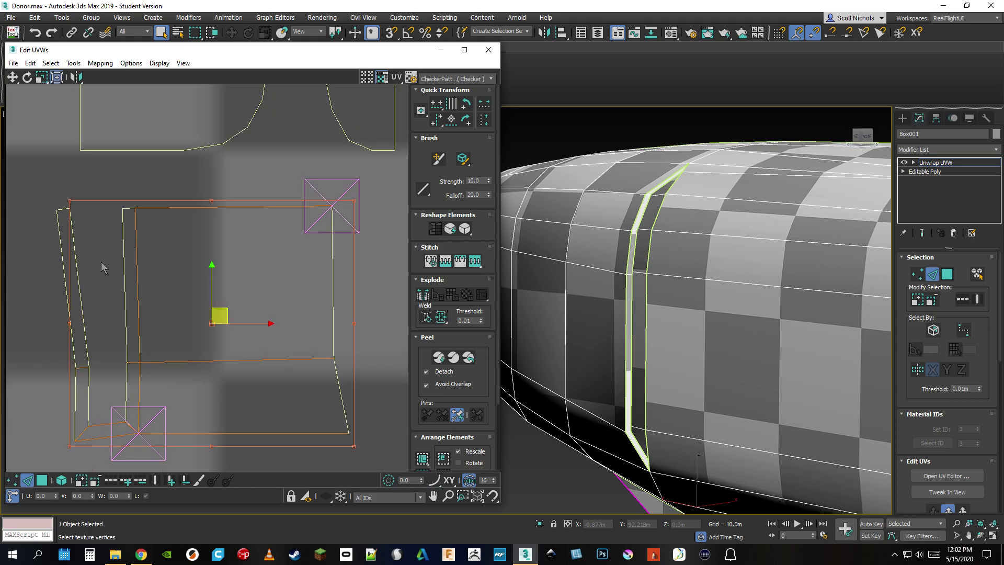
{"action": "scroll", "coordinate": [122, 219], "scroll_direction": "up", "scroll_amount": 1}
{"action": "left_click", "coordinate": [130, 207], "text": "ctrl"}
{"action": "left_click", "coordinate": [46, 208], "text": "ctrl"}
{"action": "scroll", "coordinate": [199, 384], "scroll_direction": "down", "scroll_amount": 2}
{"action": "middle_click_drag", "start_coordinate": [197, 325], "coordinate": [173, 265]}
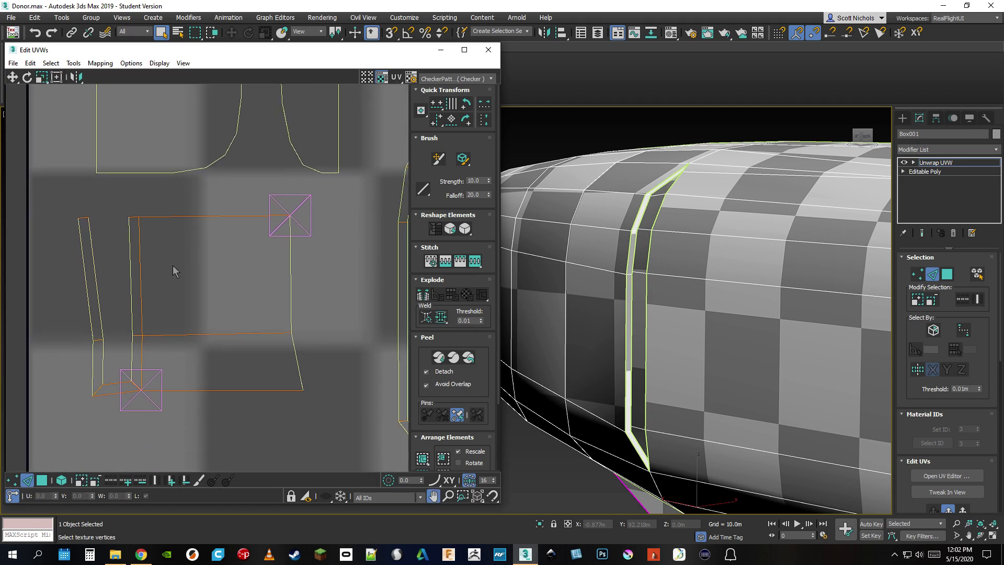
{"action": "left_click", "coordinate": [436, 111]}
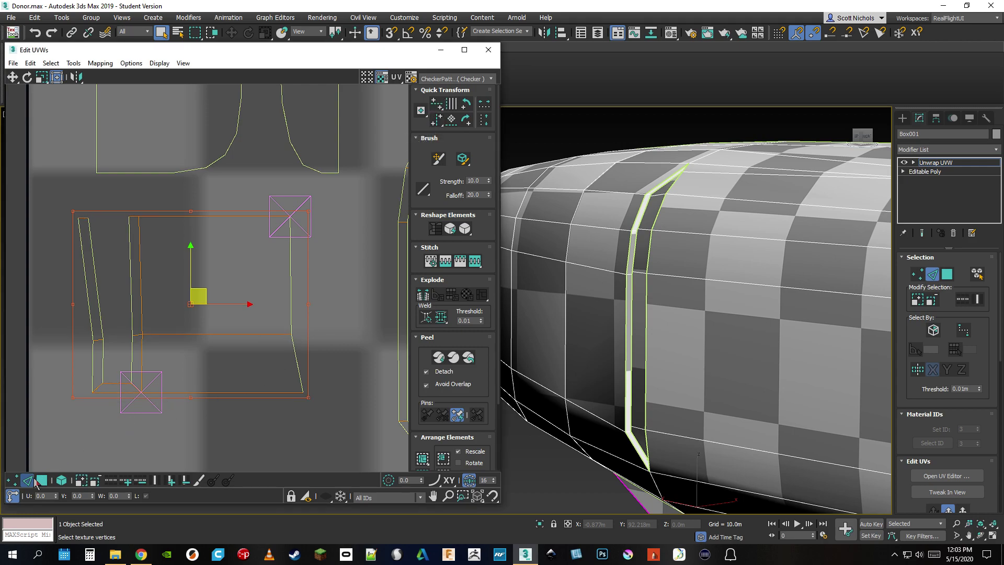
Select the long side edges of the two narrow strips, extend the selection by ring, and align the edges vertically in place.
{"action": "left_click", "coordinate": [91, 326]}
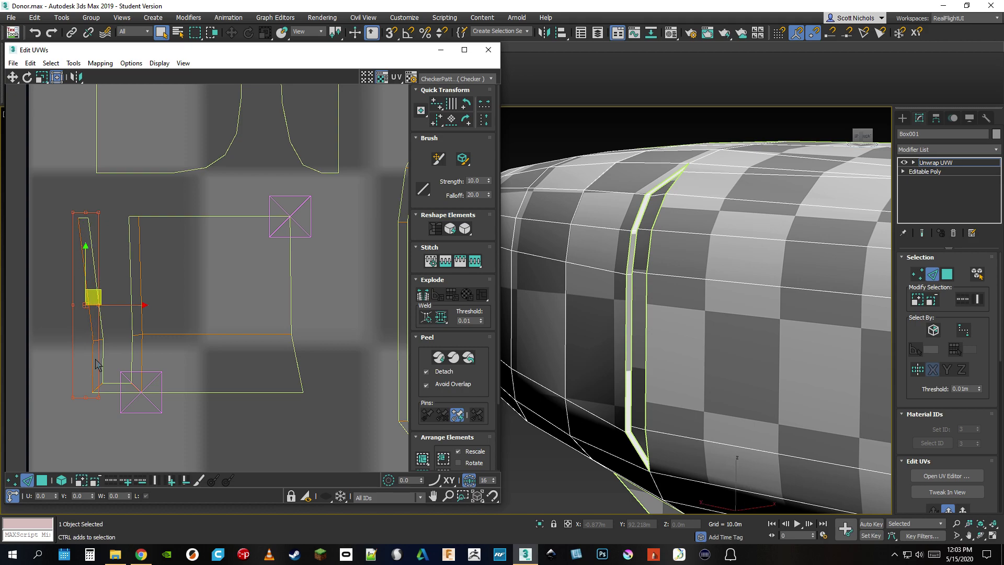
{"action": "left_click", "coordinate": [135, 367], "text": "ctrl"}
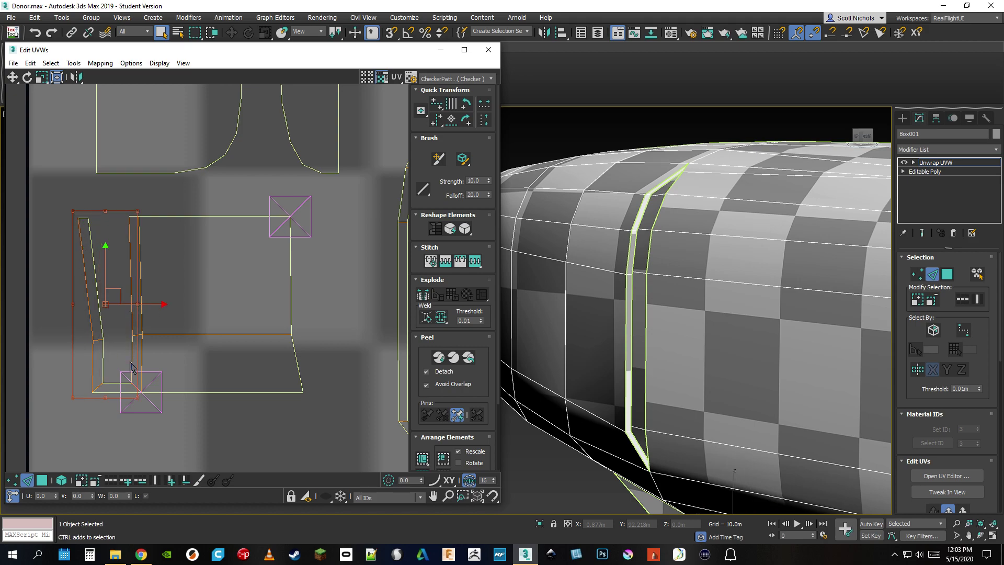
{"action": "left_click", "coordinate": [155, 481]}
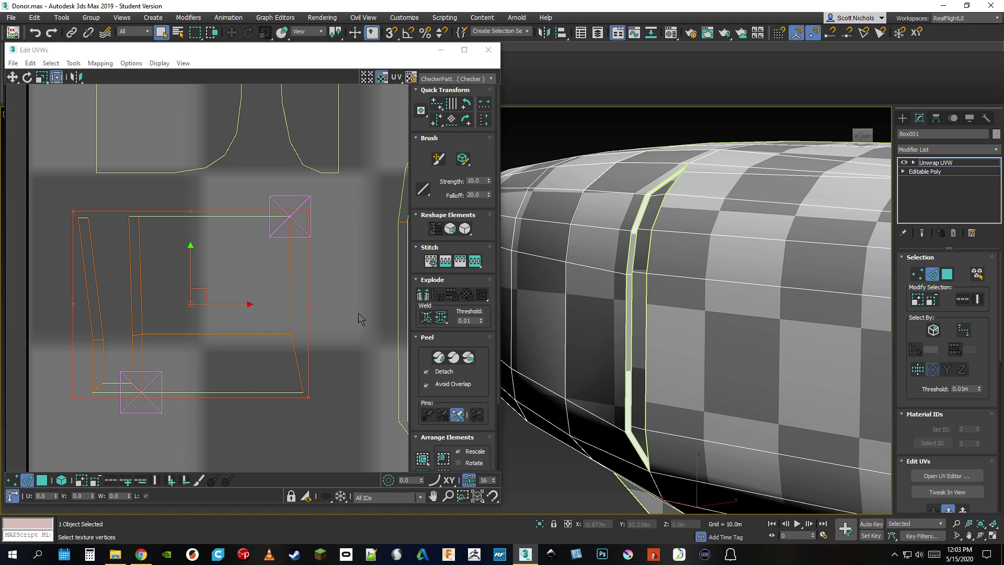
{"action": "scroll", "coordinate": [112, 418], "scroll_direction": "up", "scroll_amount": 3}
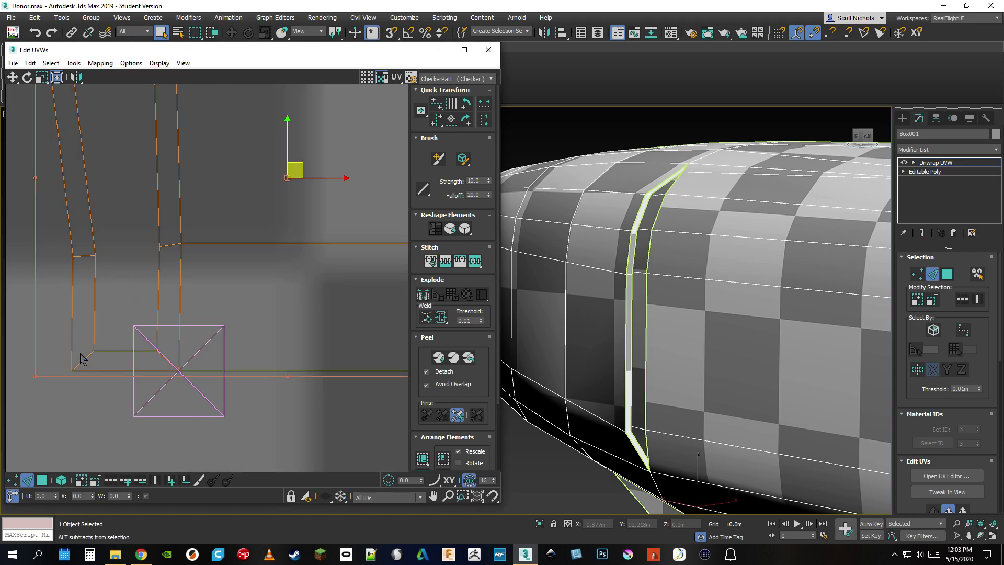
{"action": "scroll", "coordinate": [237, 360], "scroll_direction": "down", "scroll_amount": 3}
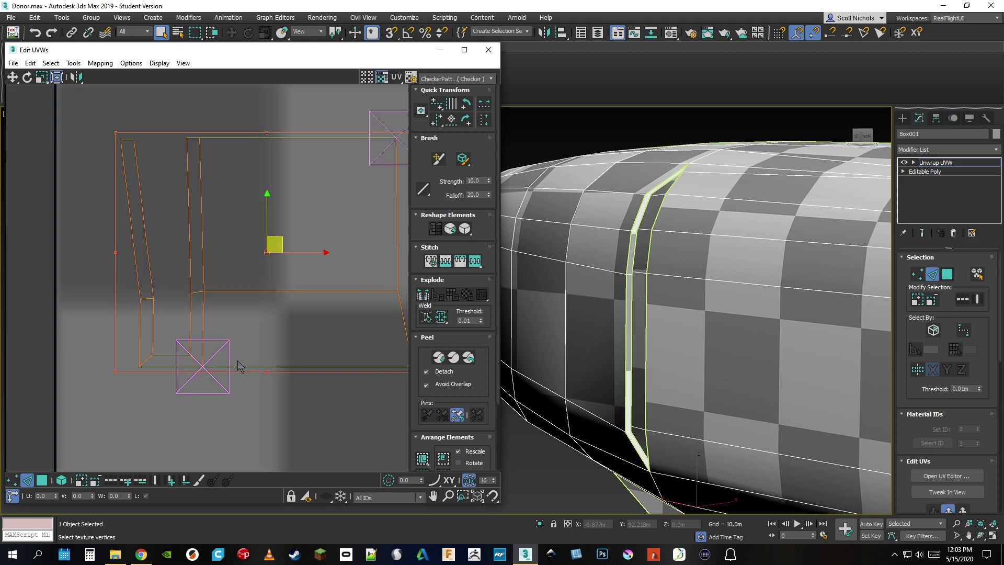
{"action": "left_click", "coordinate": [436, 122]}
{"action": "left_click", "coordinate": [284, 407]}
{"action": "scroll", "coordinate": [246, 349], "scroll_direction": "up", "scroll_amount": 1}
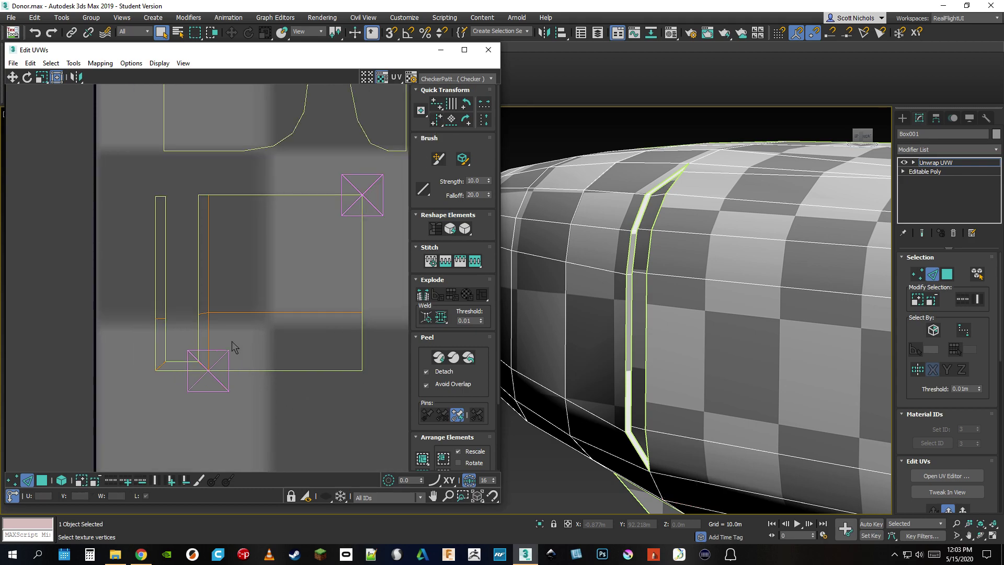
Select the inner crosswise edges of the rectangular shell, align them horizontally, and move them slightly down.
{"action": "left_click", "coordinate": [202, 313]}
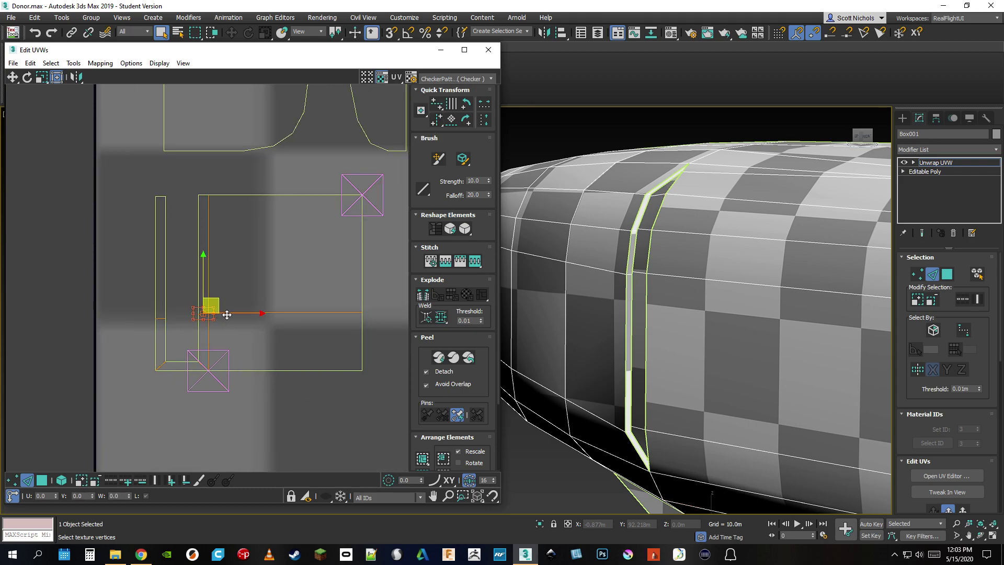
{"action": "left_click", "coordinate": [272, 313], "text": "ctrl"}
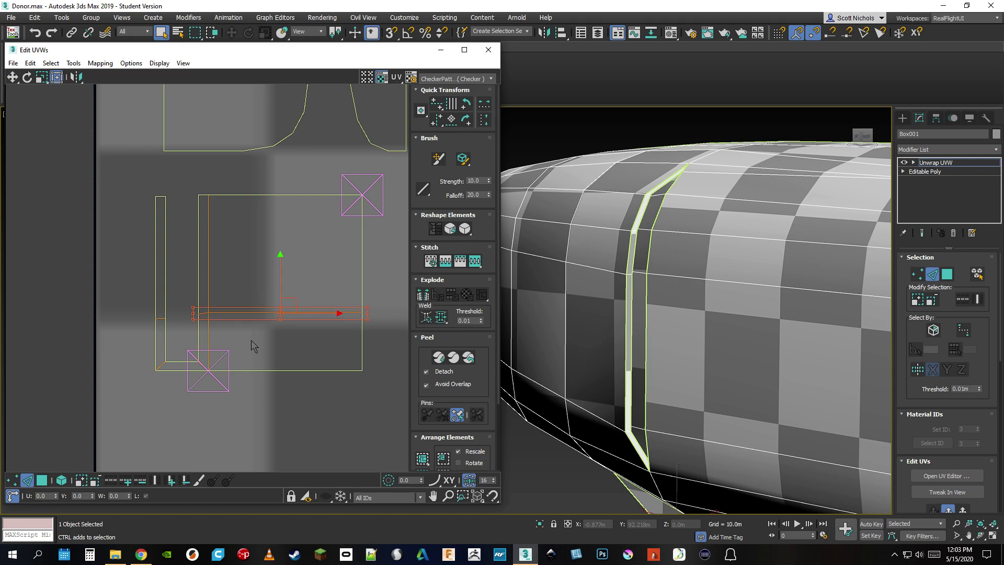
{"action": "left_click", "coordinate": [436, 106]}
{"action": "left_click_drag", "start_coordinate": [280, 277], "coordinate": [281, 283]}
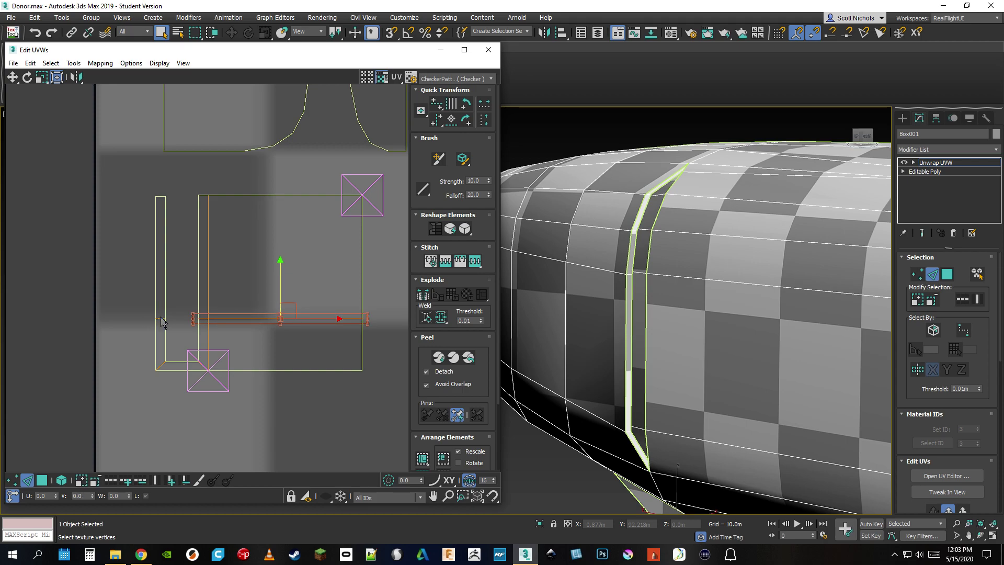
Examine the whole UV layout, including the shells inside the tile and the fuselage shell above it.
{"action": "scroll", "coordinate": [172, 335], "scroll_direction": "down", "scroll_amount": 7}
{"action": "middle_click_drag", "start_coordinate": [174, 296], "coordinate": [216, 221]}
{"action": "left_click", "coordinate": [256, 282]}
{"action": "middle_click_drag", "start_coordinate": [281, 351], "coordinate": [172, 323]}
{"action": "scroll", "coordinate": [172, 322], "scroll_direction": "down", "scroll_amount": 2}
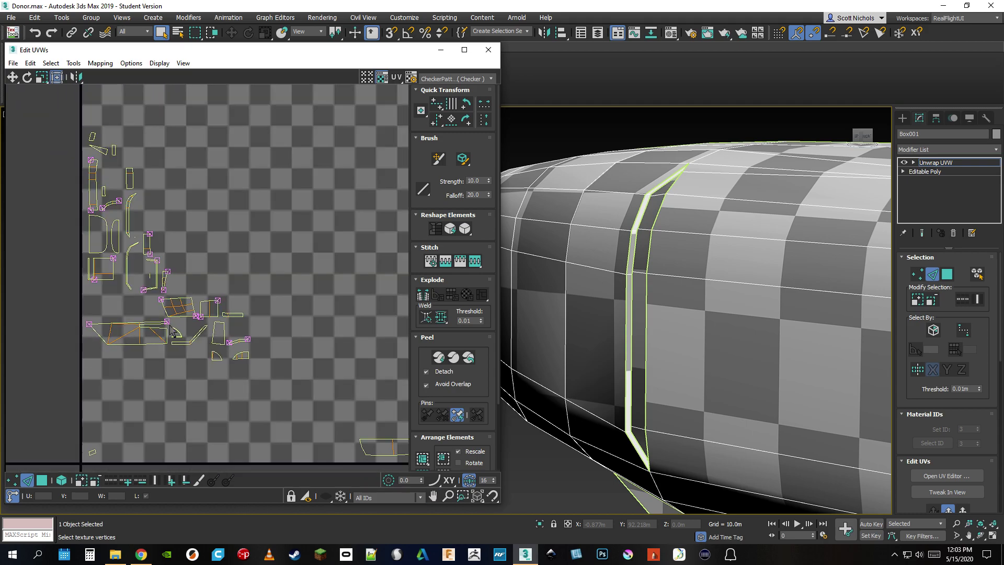
{"action": "scroll", "coordinate": [152, 357], "scroll_direction": "up", "scroll_amount": 3}
{"action": "middle_click_drag", "start_coordinate": [52, 254], "coordinate": [242, 370]}
{"action": "scroll", "coordinate": [214, 325], "scroll_direction": "up", "scroll_amount": 4}
{"action": "scroll", "coordinate": [240, 300], "scroll_direction": "down", "scroll_amount": 4}
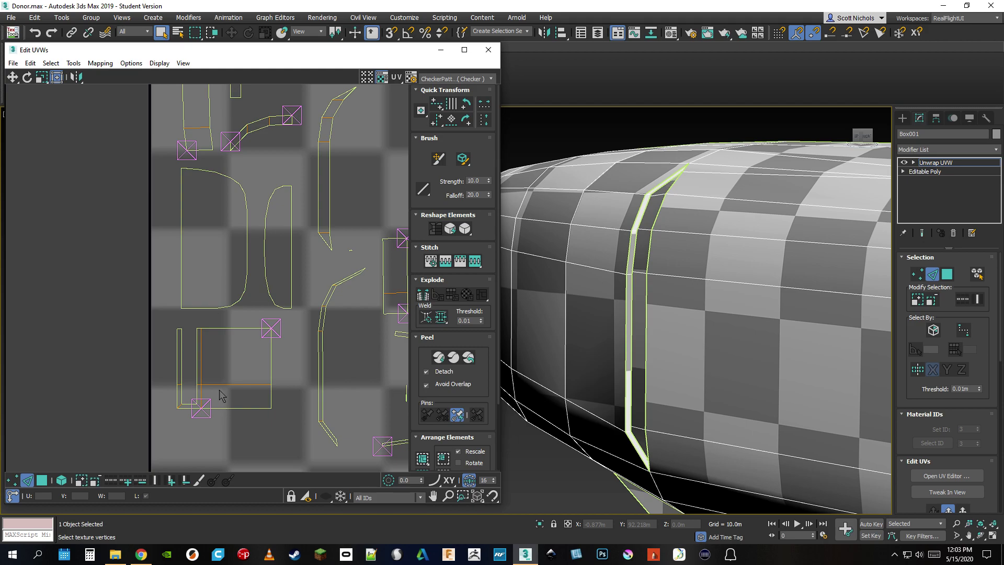
{"action": "scroll", "coordinate": [194, 264], "scroll_direction": "down", "scroll_amount": 3}
{"action": "scroll", "coordinate": [252, 293], "scroll_direction": "down", "scroll_amount": 4}
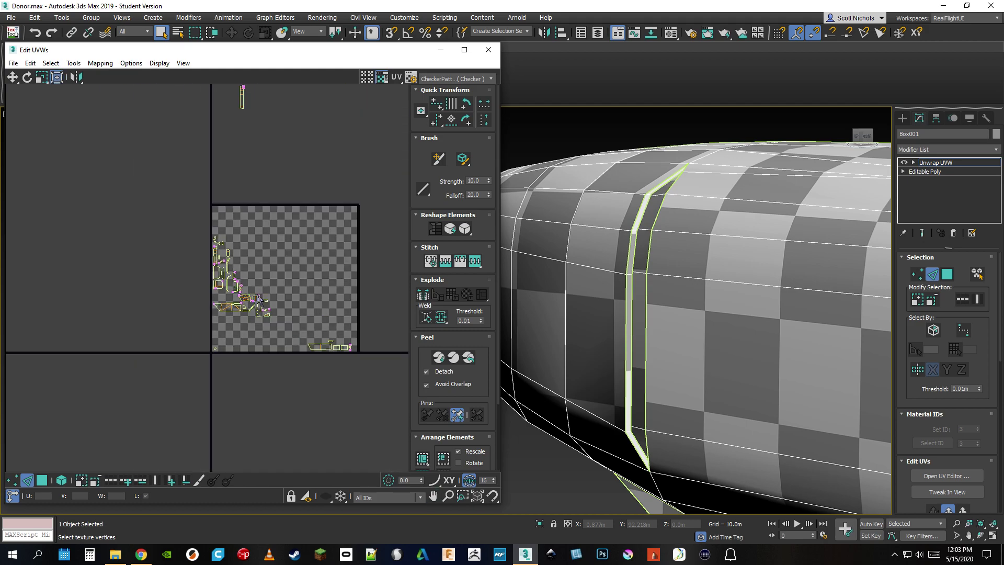
{"action": "middle_click_drag", "start_coordinate": [260, 291], "coordinate": [177, 368]}
{"action": "scroll", "coordinate": [173, 363], "scroll_direction": "down", "scroll_amount": 3}
{"action": "scroll", "coordinate": [157, 324], "scroll_direction": "up", "scroll_amount": 4}
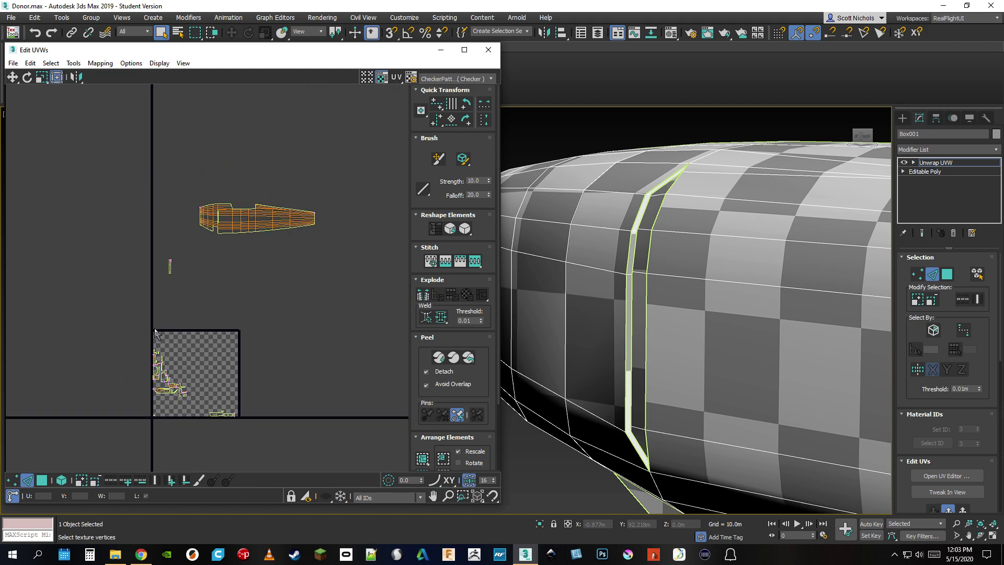
{"action": "scroll", "coordinate": [155, 318], "scroll_direction": "down", "scroll_amount": 1}
{"action": "scroll", "coordinate": [154, 318], "scroll_direction": "down", "scroll_amount": 1}
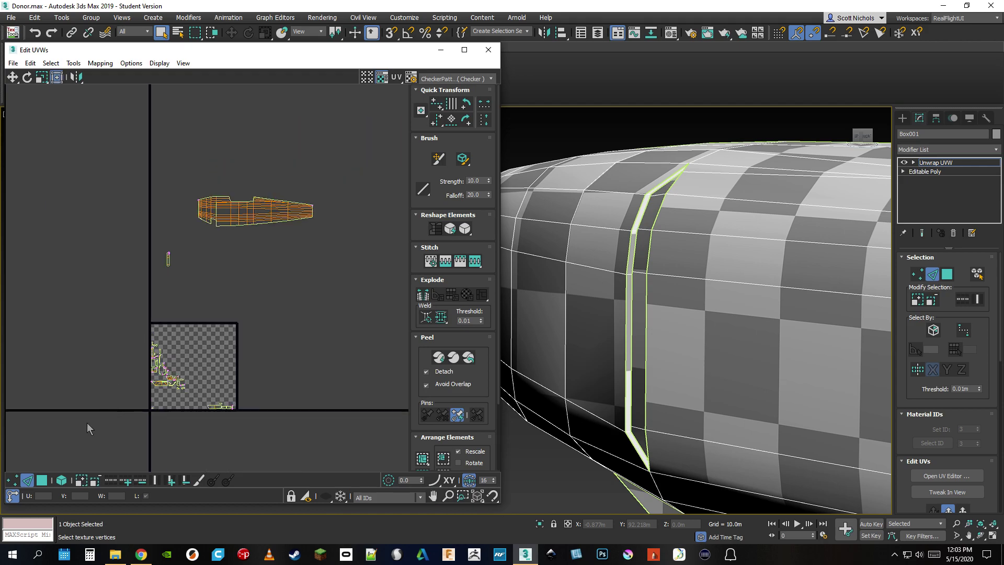
Select the faces of all shells and rescale the elements to a uniform texel density.
{"action": "left_click", "coordinate": [42, 481]}
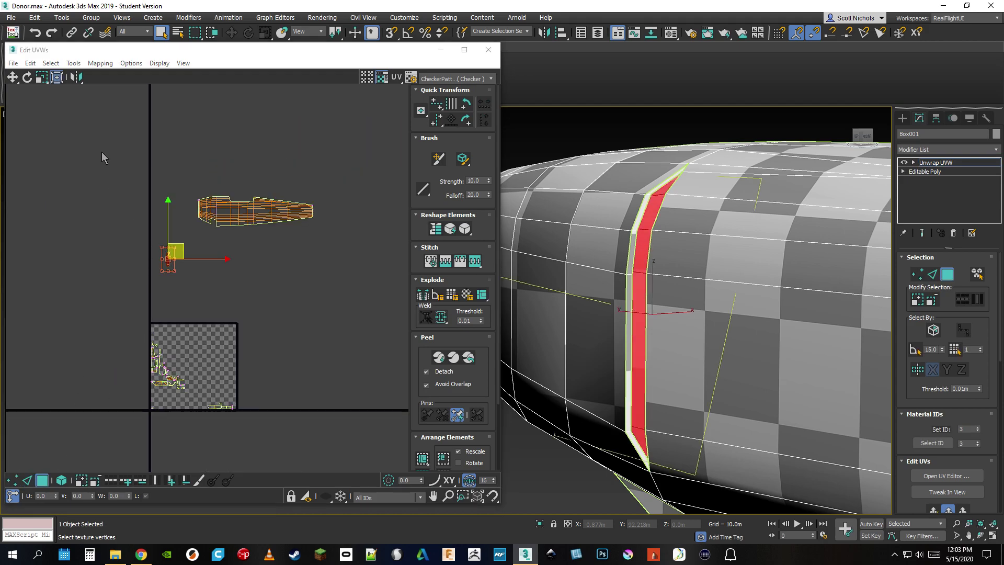
{"action": "key", "text": "ctrl+a"}
{"action": "scroll", "coordinate": [567, 353], "scroll_direction": "down", "scroll_amount": 5}
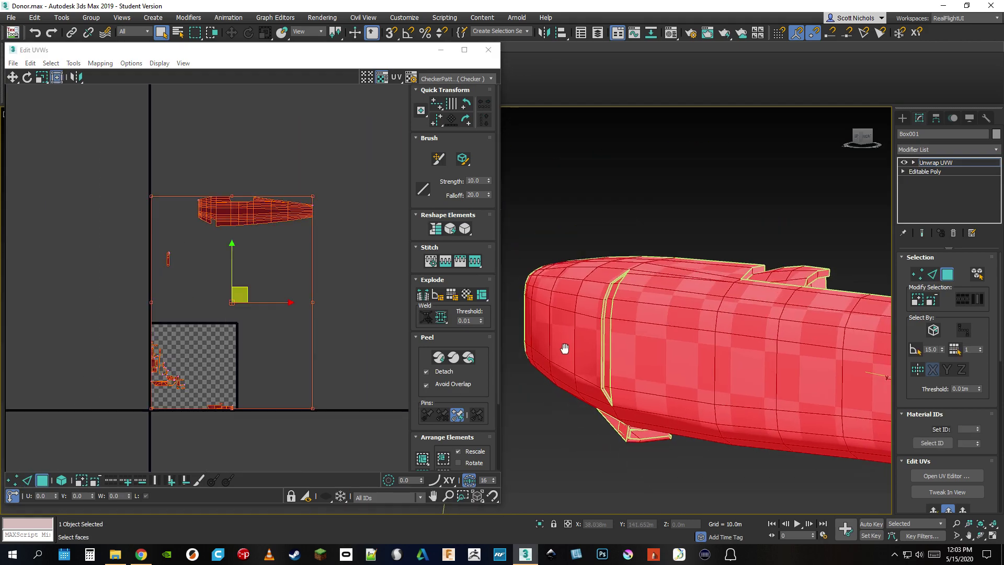
{"action": "scroll", "coordinate": [567, 352], "scroll_direction": "up", "scroll_amount": 3}
{"action": "scroll", "coordinate": [430, 434], "scroll_direction": "down", "scroll_amount": 3}
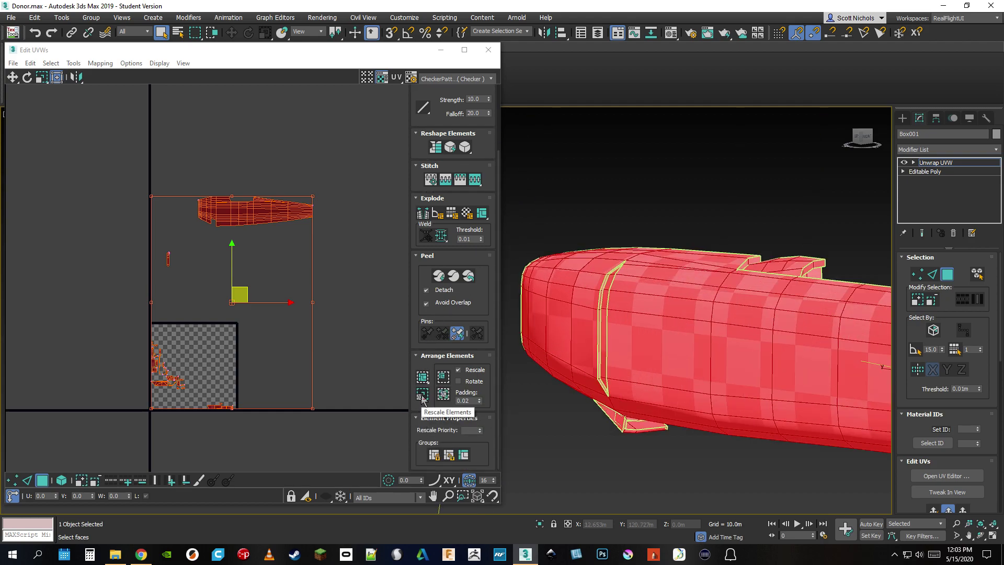
{"action": "left_click", "coordinate": [423, 396]}
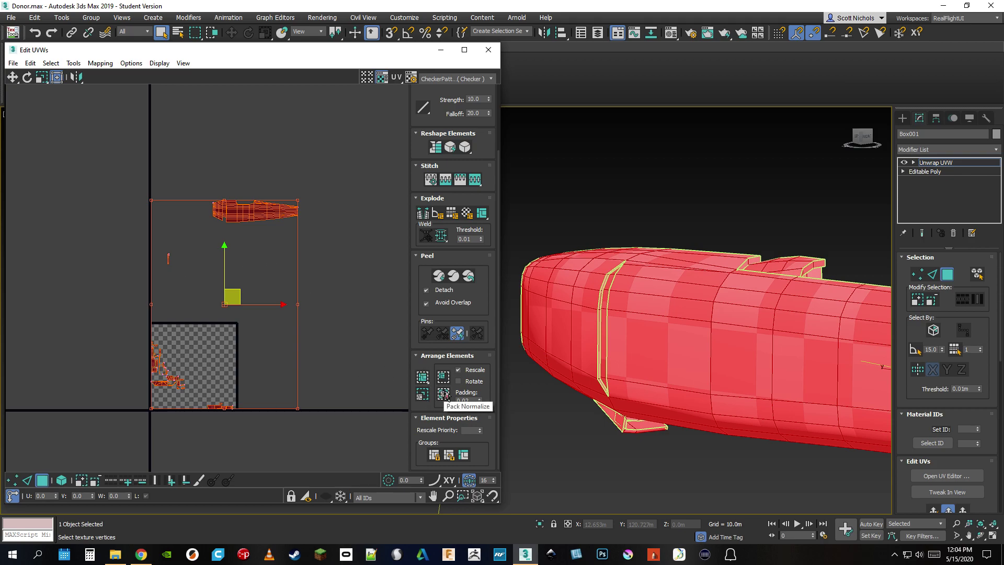
Pack all shells with Rescale disabled and move the packed group up and left, outside the UV tile.
{"action": "left_click", "coordinate": [459, 370]}
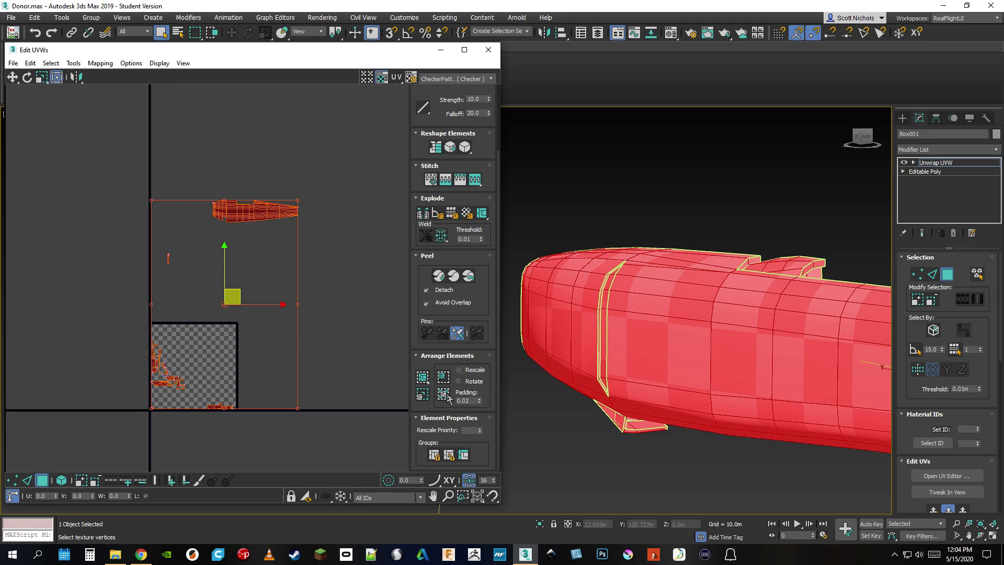
{"action": "left_click", "coordinate": [444, 395]}
{"action": "left_click", "coordinate": [87, 372]}
{"action": "left_click_drag", "start_coordinate": [198, 358], "coordinate": [67, 182]}
{"action": "middle_click_drag", "start_coordinate": [123, 296], "coordinate": [233, 391]}
{"action": "left_click_drag", "start_coordinate": [170, 269], "coordinate": [164, 265]}
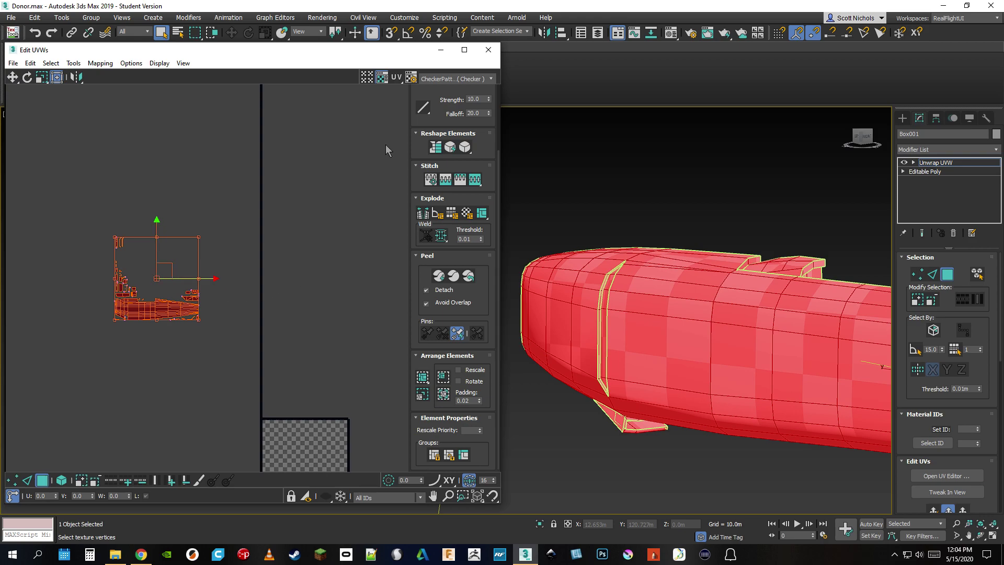
Close the UV editor and collapse the fuselage's modifier stack to an editable poly.
{"action": "left_click", "coordinate": [488, 50]}
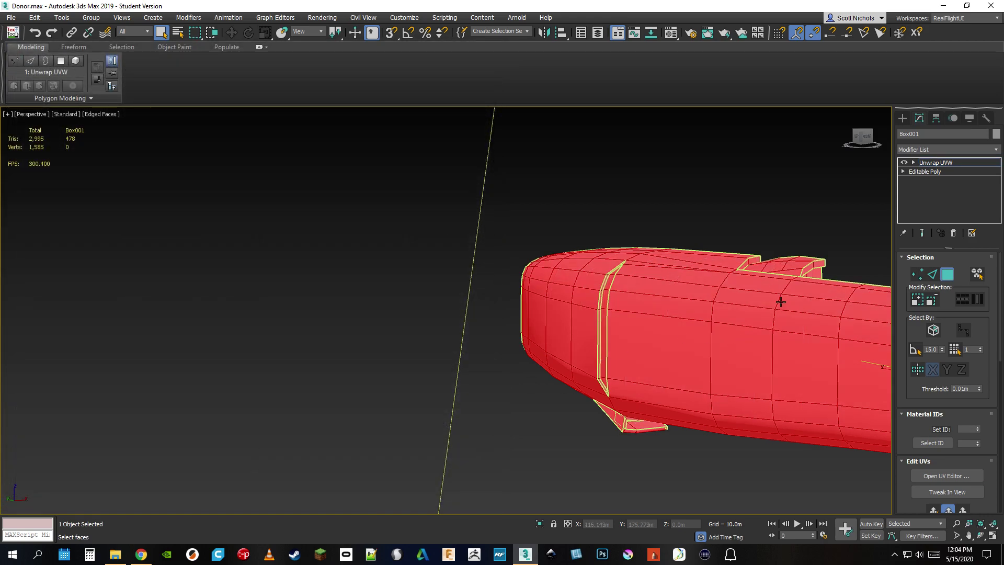
{"action": "middle_click_drag", "start_coordinate": [779, 269], "coordinate": [555, 263]}
{"action": "right_click", "coordinate": [935, 162]}
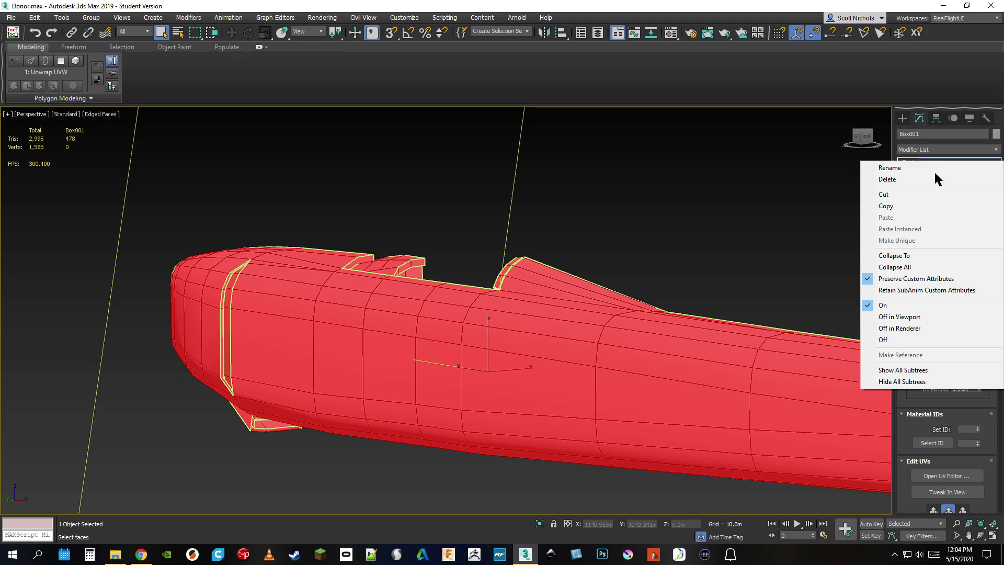
{"action": "left_click", "coordinate": [902, 268]}
{"action": "left_click", "coordinate": [550, 309]}
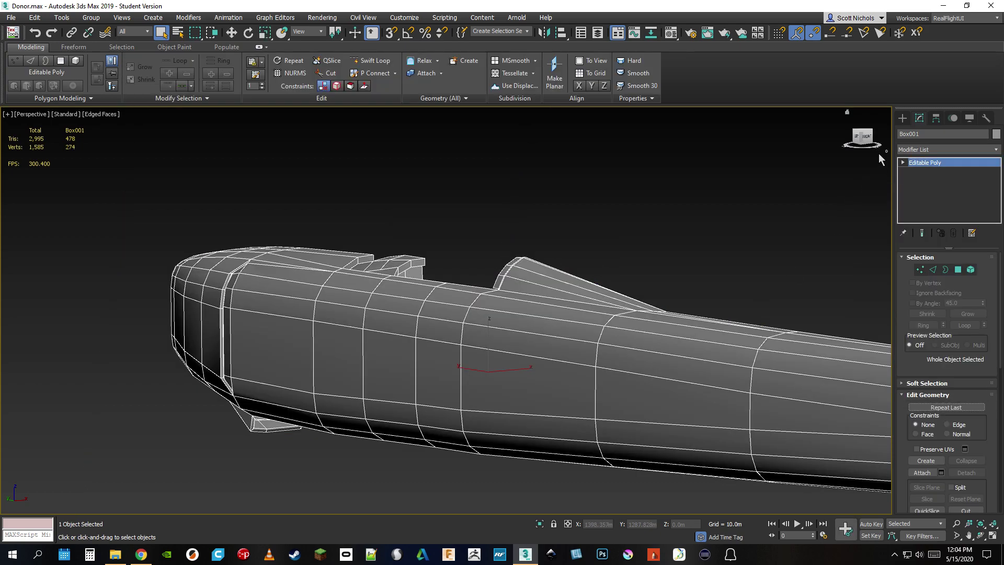
Unhide all the airplane's parts and bring the landing gear into view.
{"action": "left_click_drag", "start_coordinate": [861, 138], "coordinate": [859, 159]}
{"action": "right_click", "coordinate": [666, 330]}
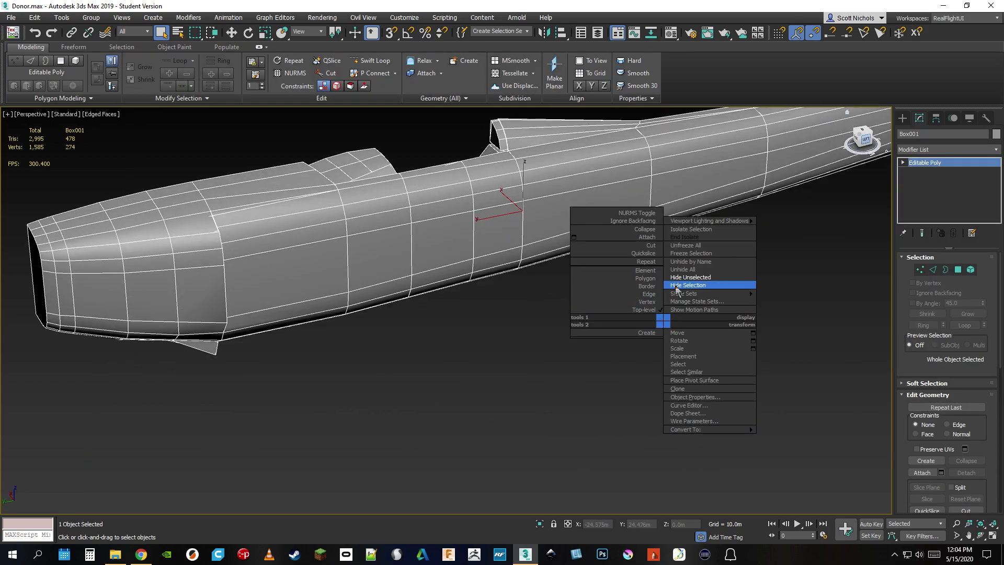
{"action": "left_click", "coordinate": [690, 268]}
{"action": "middle_click_drag", "start_coordinate": [358, 452], "coordinate": [505, 390]}
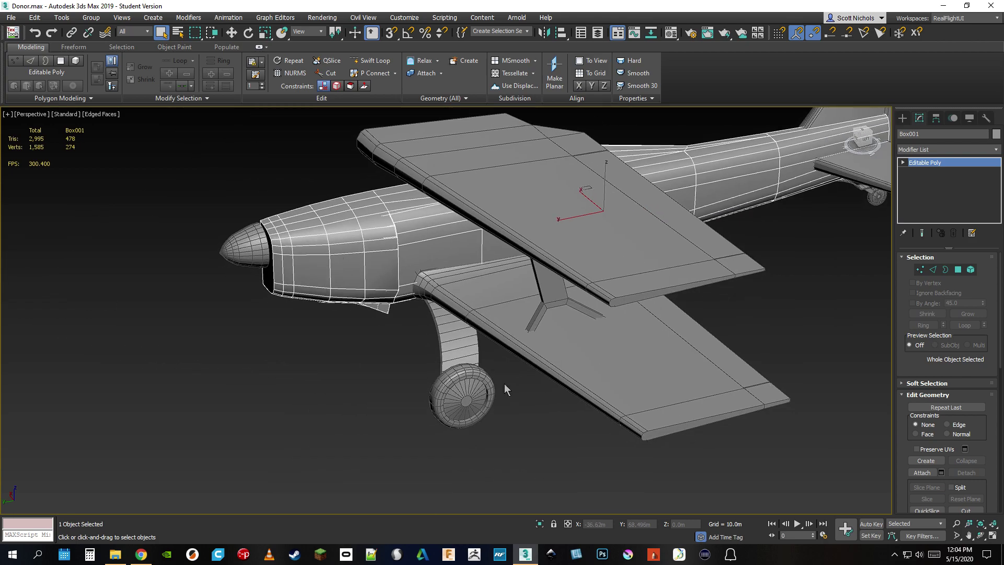
Select the main landing gear wheel and apply an Unwrap UVW modifier to it.
{"action": "left_click", "coordinate": [459, 388]}
{"action": "right_click", "coordinate": [532, 431]}
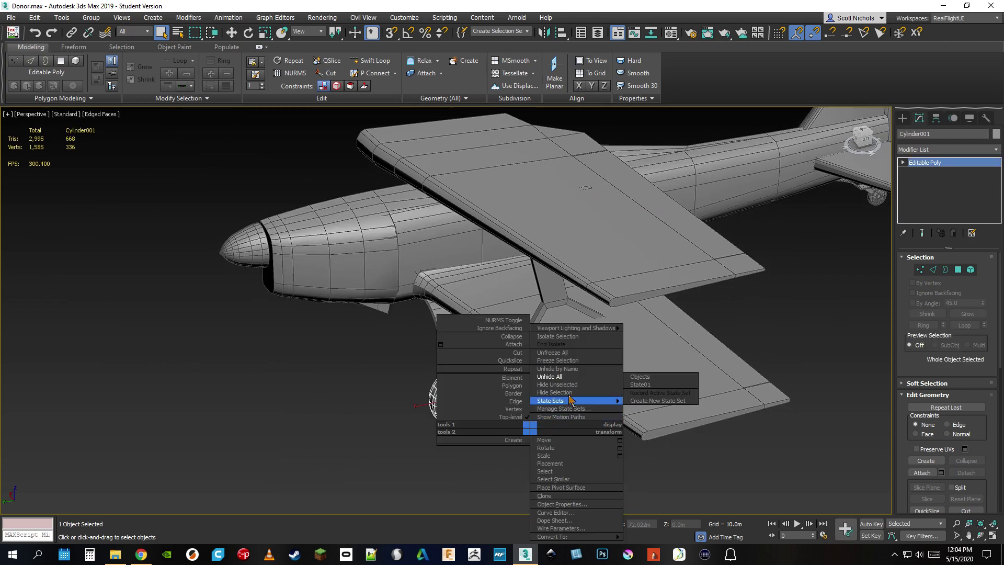
{"action": "left_click", "coordinate": [997, 150]}
{"action": "left_click", "coordinate": [997, 150]}
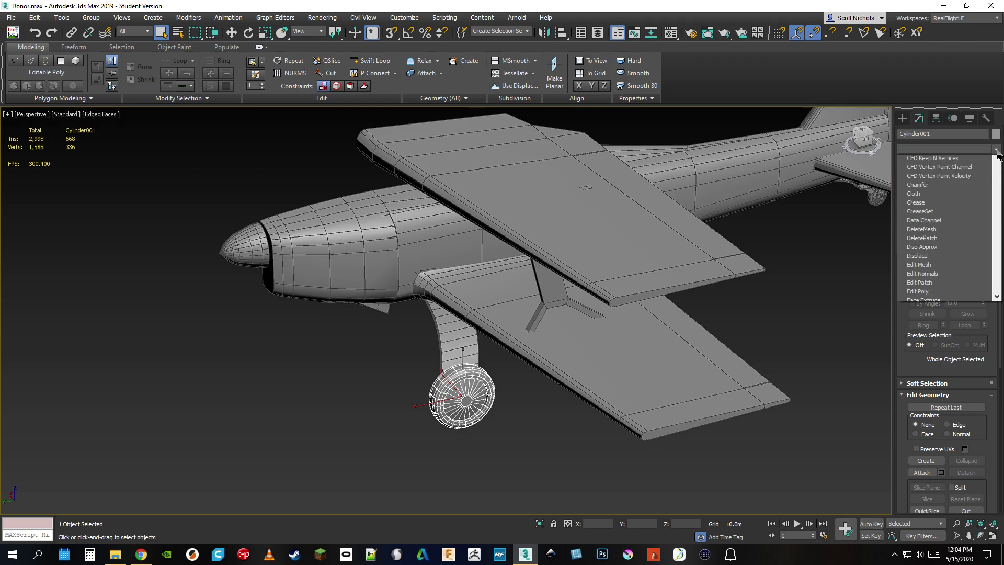
{"action": "scroll", "coordinate": [947, 345], "scroll_direction": "down", "scroll_amount": 10}
{"action": "scroll", "coordinate": [927, 416], "scroll_direction": "down", "scroll_amount": 4}
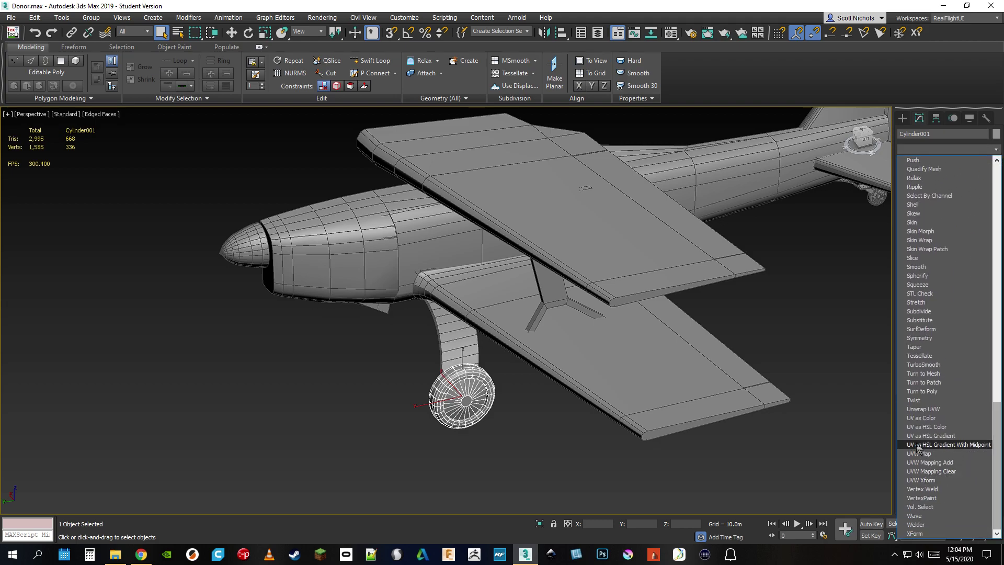
{"action": "left_click", "coordinate": [924, 409]}
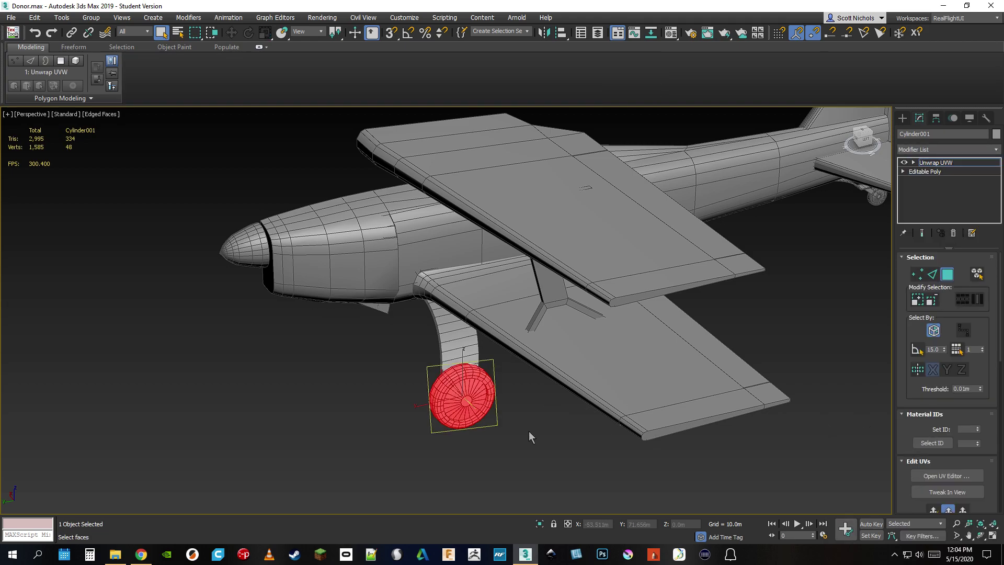
Hide every object except the wheel and frame the wheel in the viewport.
{"action": "right_click", "coordinate": [532, 431]}
{"action": "left_click", "coordinate": [565, 393]}
{"action": "scroll", "coordinate": [711, 300], "scroll_direction": "up", "scroll_amount": 2}
{"action": "middle_click_drag", "start_coordinate": [520, 280], "coordinate": [703, 319]}
{"action": "left_click_drag", "start_coordinate": [863, 147], "coordinate": [863, 147]}
Open the UV editor with all wheel faces selected and disable Normalize Map.
{"action": "left_click", "coordinate": [934, 330]}
{"action": "left_click_drag", "start_coordinate": [383, 175], "coordinate": [736, 498]}
{"action": "left_click", "coordinate": [947, 476]}
{"action": "left_click_drag", "start_coordinate": [359, 412], "coordinate": [508, 524]}
{"action": "scroll", "coordinate": [938, 472], "scroll_direction": "down", "scroll_amount": 5}
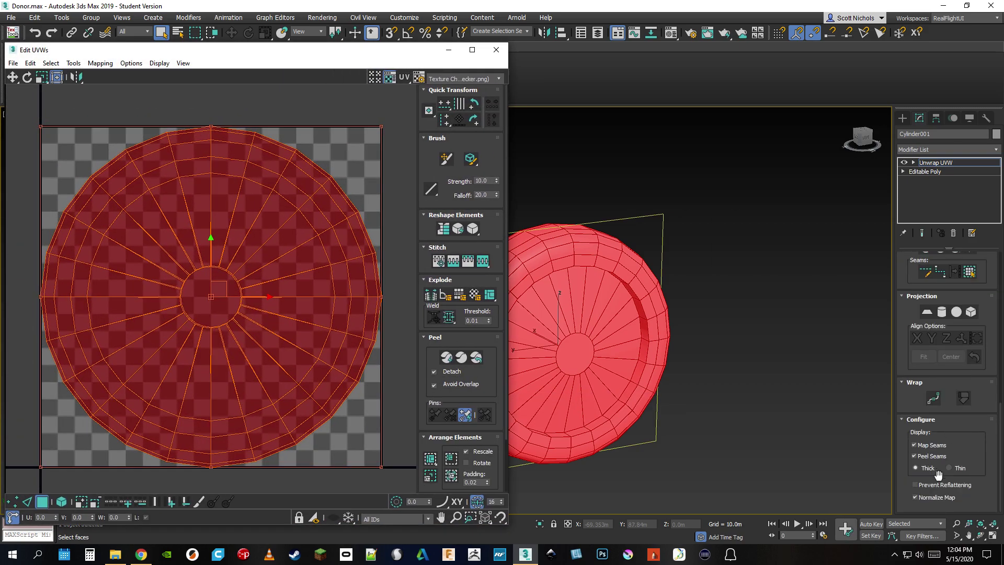
{"action": "left_click", "coordinate": [915, 497]}
Flatten the wheel's UVs by smoothing group into separate shells and clear the selection.
{"action": "middle_click_drag", "start_coordinate": [631, 400], "coordinate": [699, 348]}
{"action": "scroll", "coordinate": [264, 307], "scroll_direction": "down", "scroll_amount": 4}
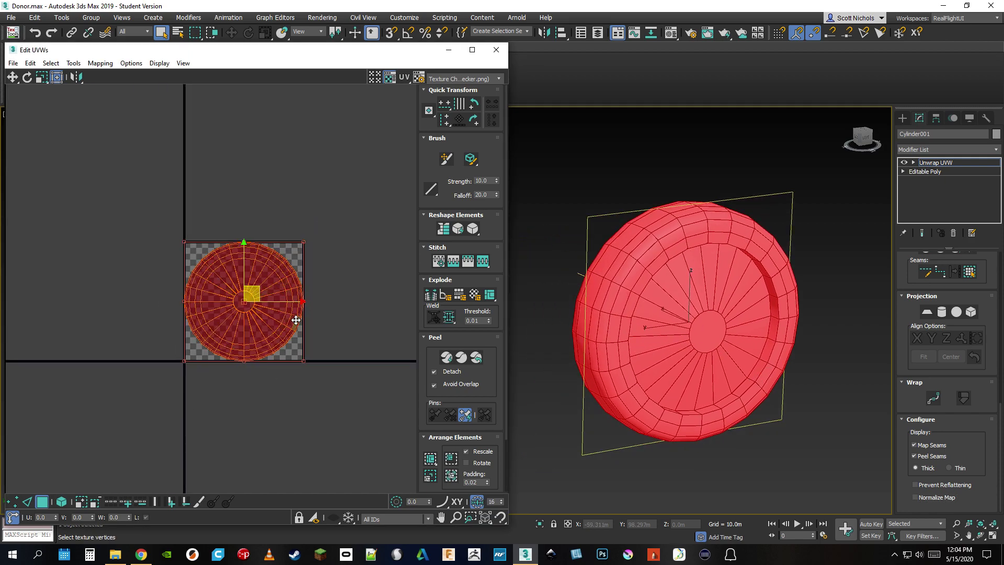
{"action": "middle_click_drag", "start_coordinate": [296, 320], "coordinate": [277, 327]}
{"action": "scroll", "coordinate": [284, 331], "scroll_direction": "down", "scroll_amount": 1}
{"action": "scroll", "coordinate": [300, 343], "scroll_direction": "up", "scroll_amount": 1}
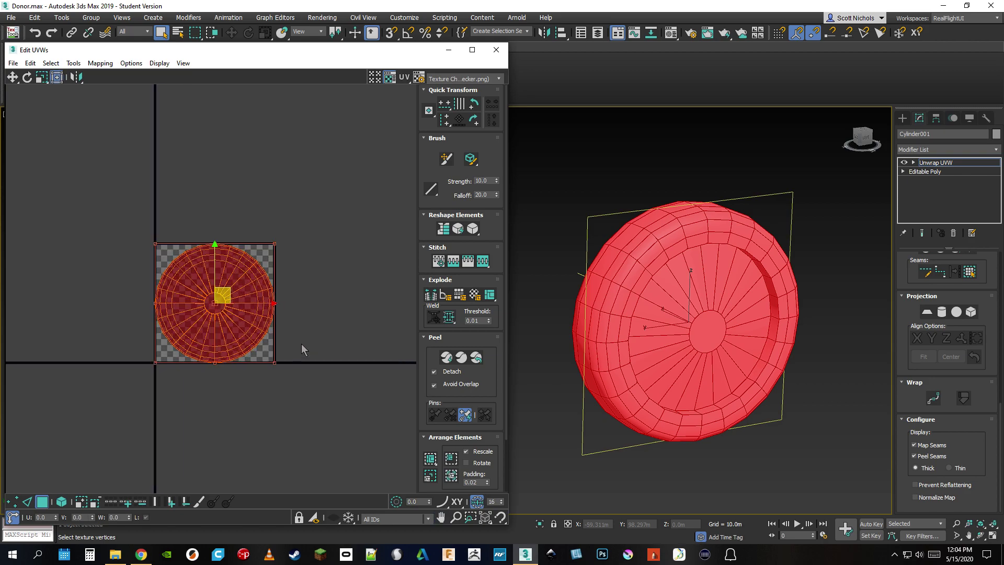
{"action": "scroll", "coordinate": [780, 298], "scroll_direction": "up", "scroll_amount": 2}
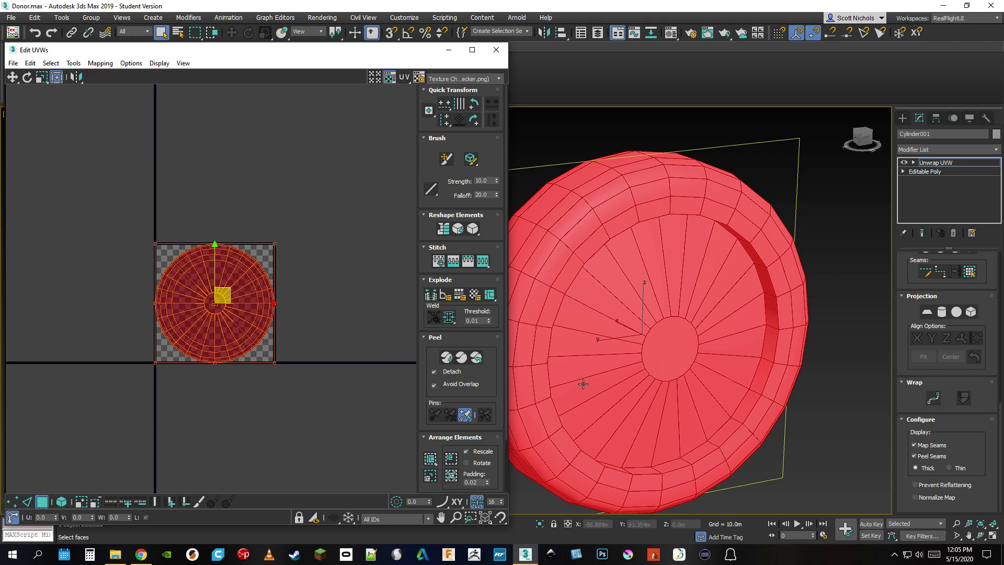
{"action": "left_click", "coordinate": [460, 296]}
{"action": "left_click", "coordinate": [196, 390]}
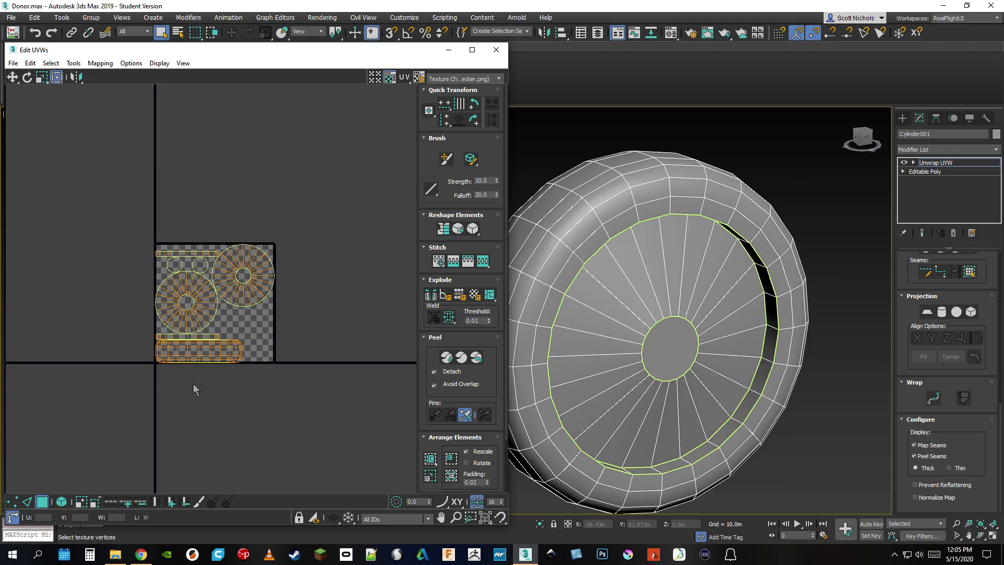
Move the tire's UV shell out of the texture tile into the empty area above it, and clear the selection.
{"action": "left_click", "coordinate": [194, 350]}
{"action": "left_click", "coordinate": [61, 501]}
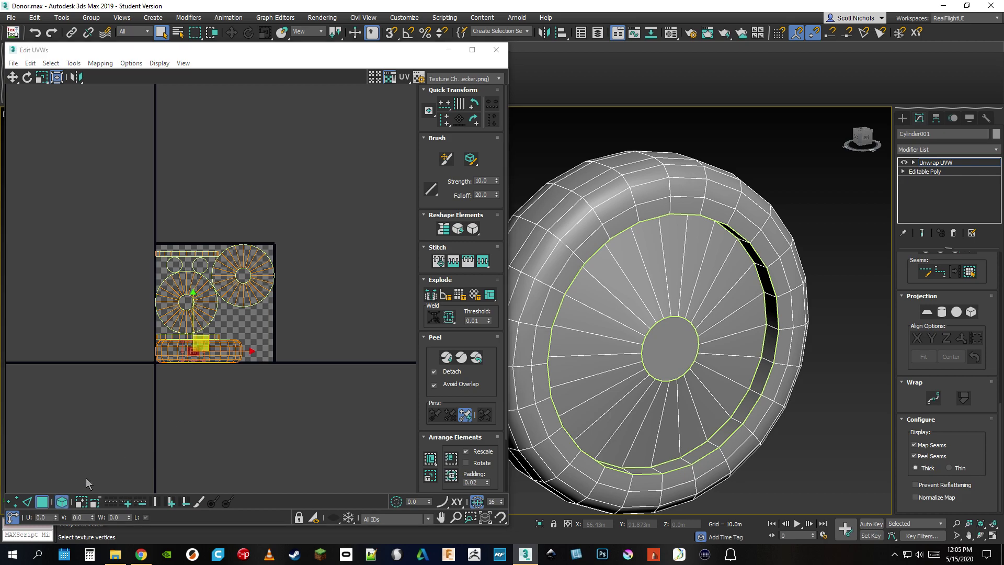
{"action": "left_click", "coordinate": [215, 351]}
{"action": "left_click_drag", "start_coordinate": [212, 339], "coordinate": [246, 140]}
{"action": "middle_click_drag", "start_coordinate": [740, 385], "coordinate": [824, 356]}
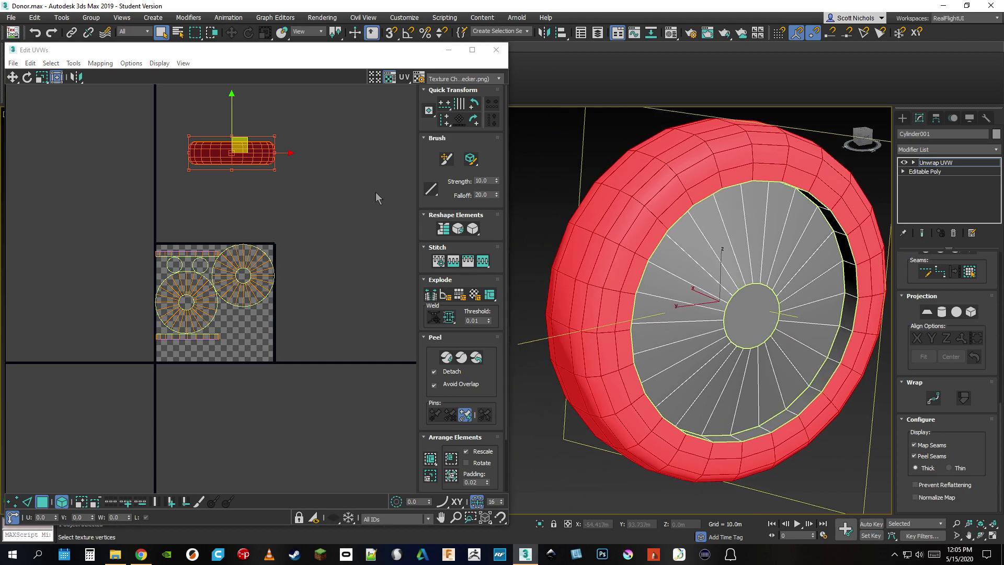
{"action": "scroll", "coordinate": [246, 127], "scroll_direction": "up", "scroll_amount": 3}
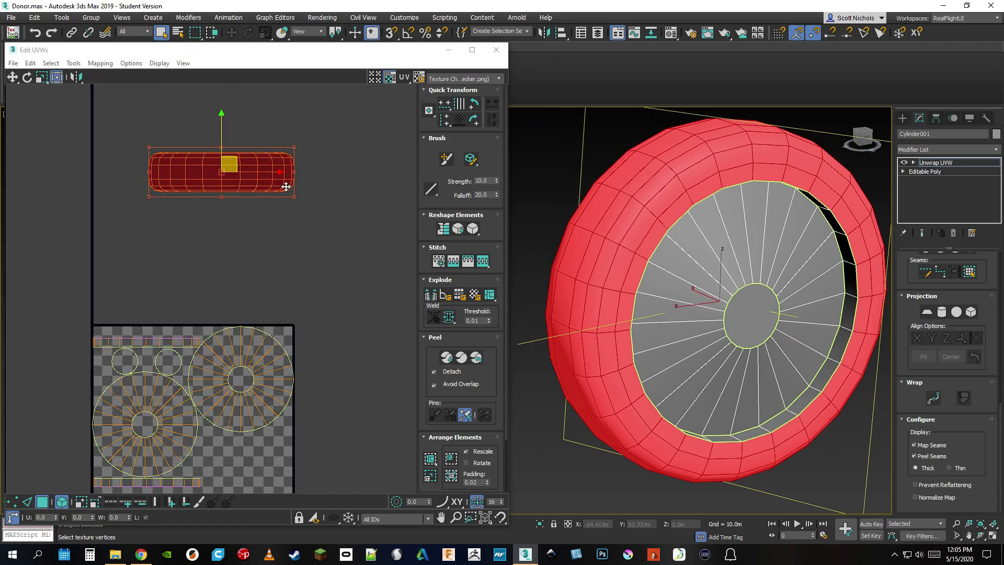
{"action": "left_click", "coordinate": [216, 212]}
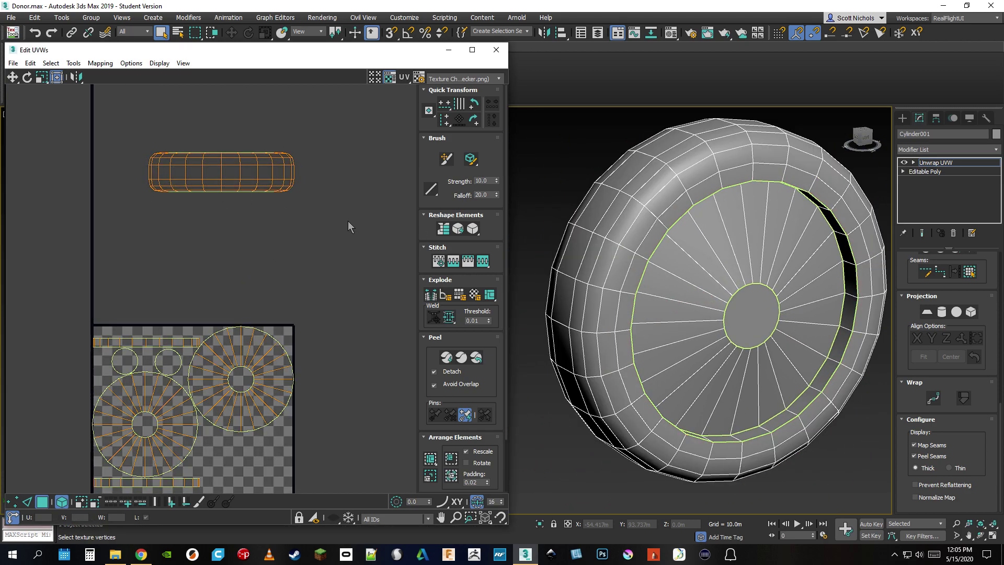
{"action": "mouse_move", "coordinate": [295, 303]}
{"action": "middle_mouse_down"}
{"action": "mouse_move", "coordinate": [287, 265]}
{"action": "mouse_move", "coordinate": [308, 299]}
{"action": "middle_mouse_up"}
{"action": "scroll", "coordinate": [308, 299], "scroll_direction": "down", "scroll_amount": 2}
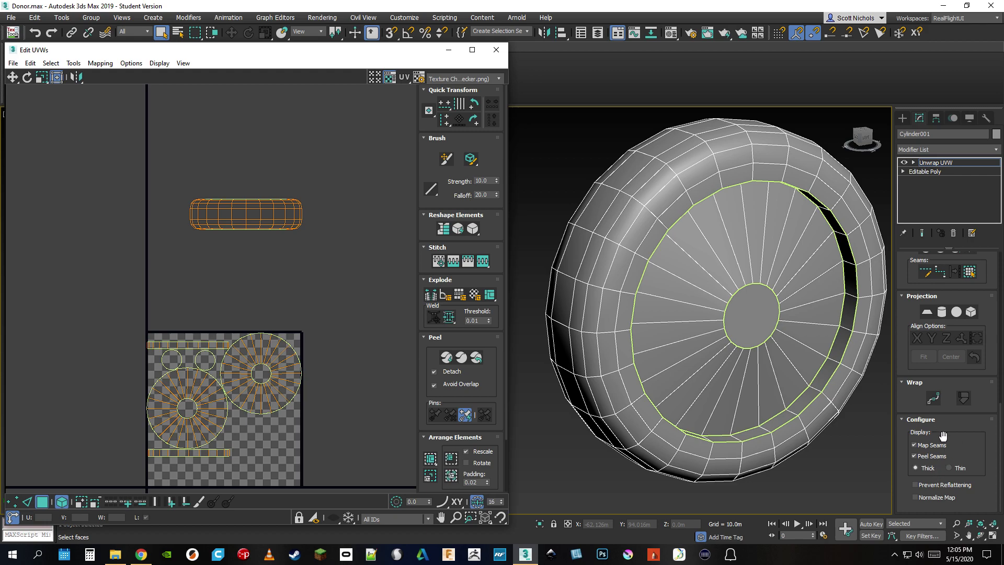
Mark the first Edit Seams edges across the wheel's recessed rim lip and the adjoining tire sidewall.
{"action": "scroll", "coordinate": [953, 397], "scroll_direction": "up", "scroll_amount": 1}
{"action": "scroll", "coordinate": [953, 398], "scroll_direction": "up", "scroll_amount": 2}
{"action": "left_click", "coordinate": [926, 398]}
{"action": "middle_click_drag", "start_coordinate": [808, 365], "coordinate": [642, 427]}
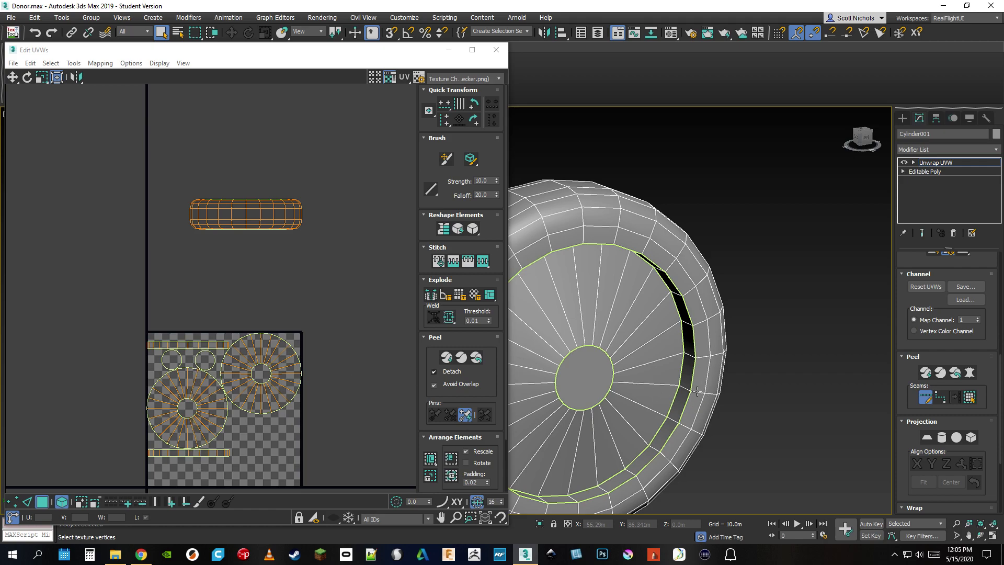
{"action": "scroll", "coordinate": [687, 395], "scroll_direction": "up", "scroll_amount": 3}
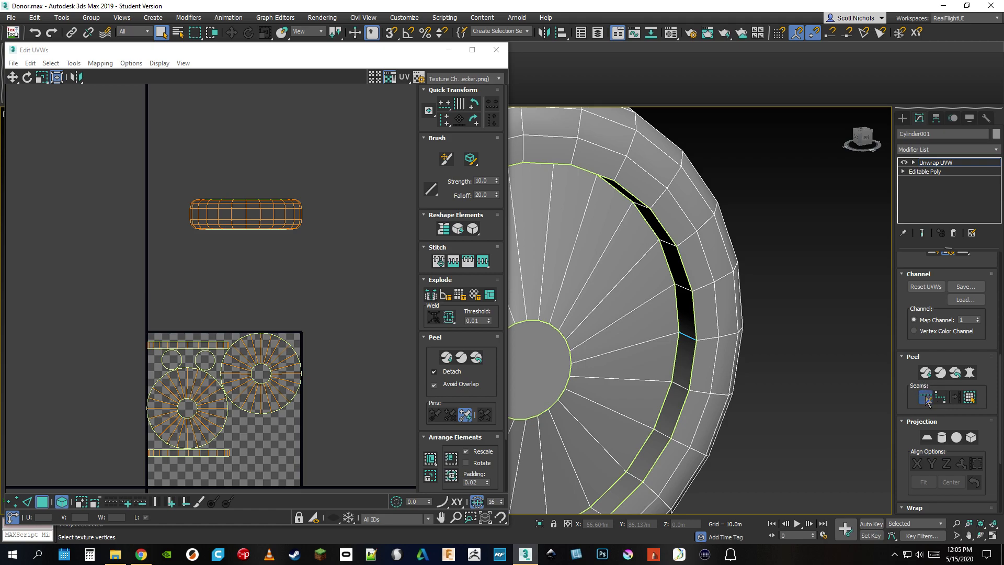
{"action": "left_click", "coordinate": [707, 339]}
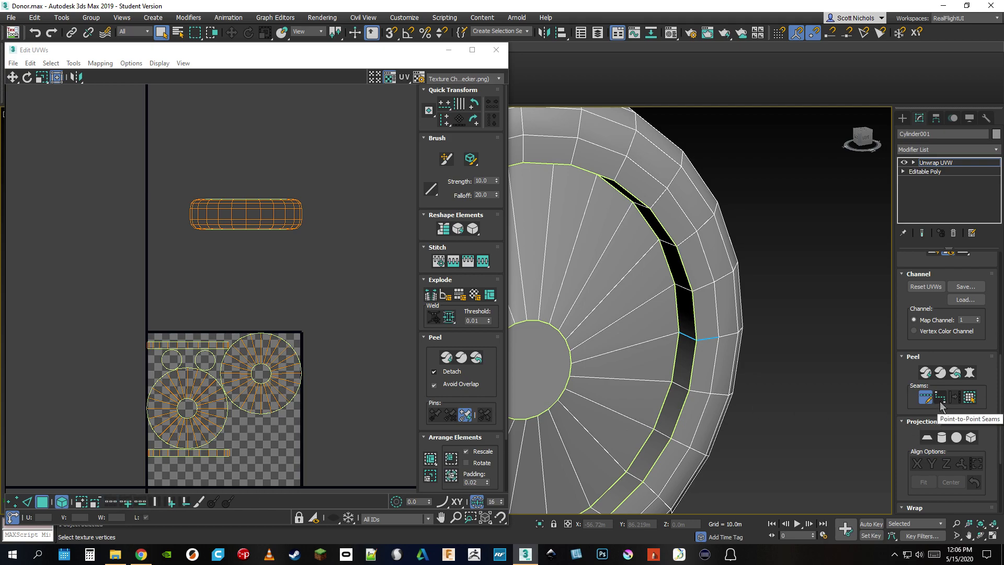
Extend the seam across the tire tread and opposite sidewall onto the other rim lip, and leave seam editing.
{"action": "left_click_drag", "start_coordinate": [867, 140], "coordinate": [840, 143]}
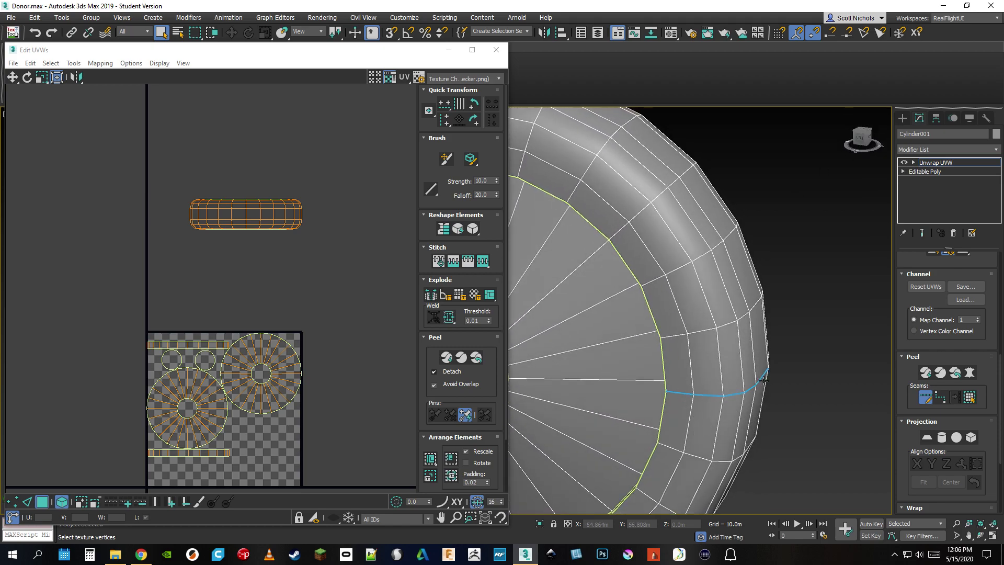
{"action": "left_click_drag", "start_coordinate": [863, 151], "coordinate": [660, 295]}
{"action": "middle_click_drag", "start_coordinate": [581, 314], "coordinate": [910, 315]}
{"action": "left_click", "coordinate": [791, 371]}
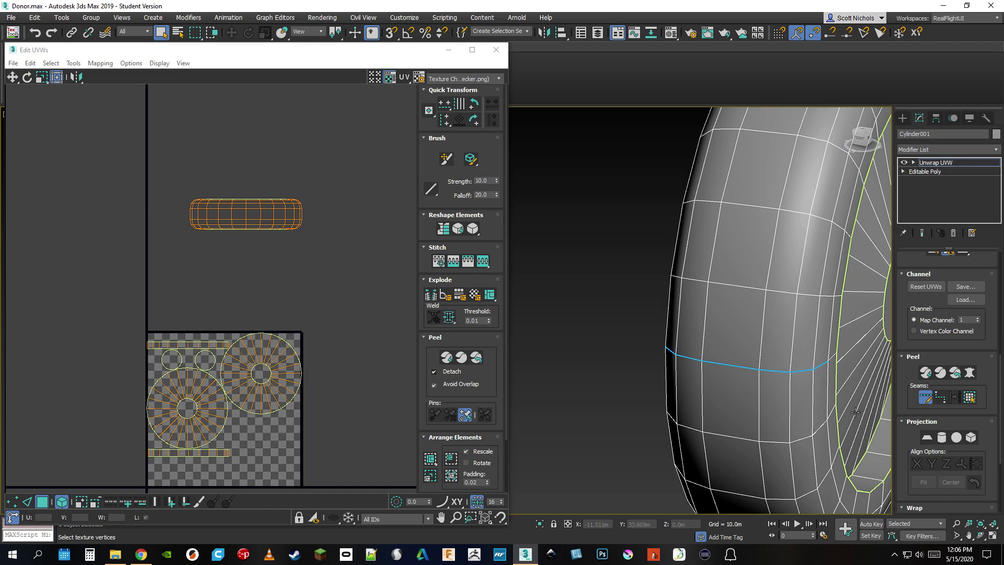
{"action": "left_click", "coordinate": [868, 135]}
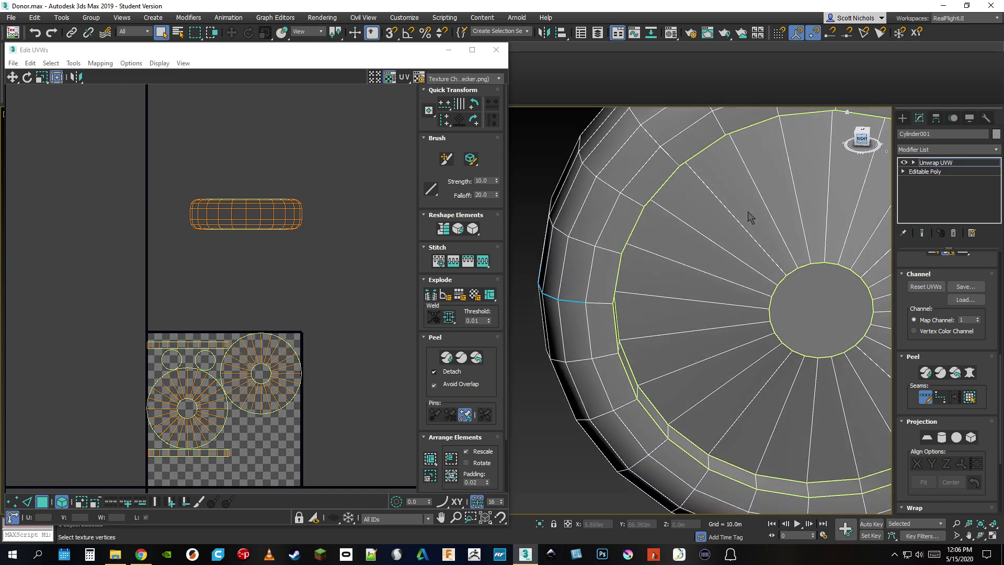
{"action": "left_click", "coordinate": [613, 302]}
{"action": "left_click", "coordinate": [865, 142]}
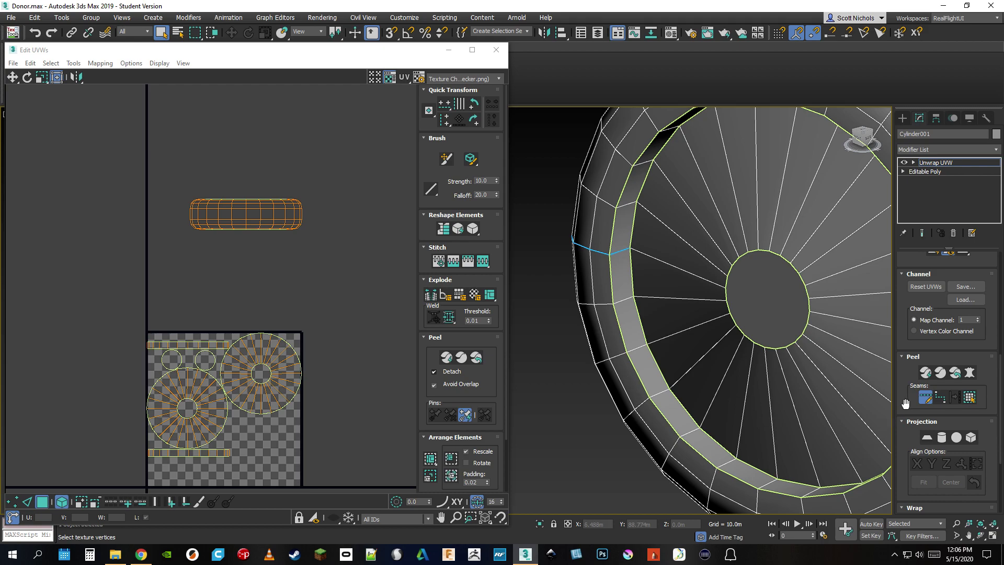
{"action": "left_click", "coordinate": [925, 399]}
Select both narrow rim lip shells as elements and move them out of the texture tile around the tire shell.
{"action": "left_click", "coordinate": [61, 501]}
{"action": "left_click", "coordinate": [175, 454]}
{"action": "left_click", "coordinate": [173, 345], "text": "ctrl"}
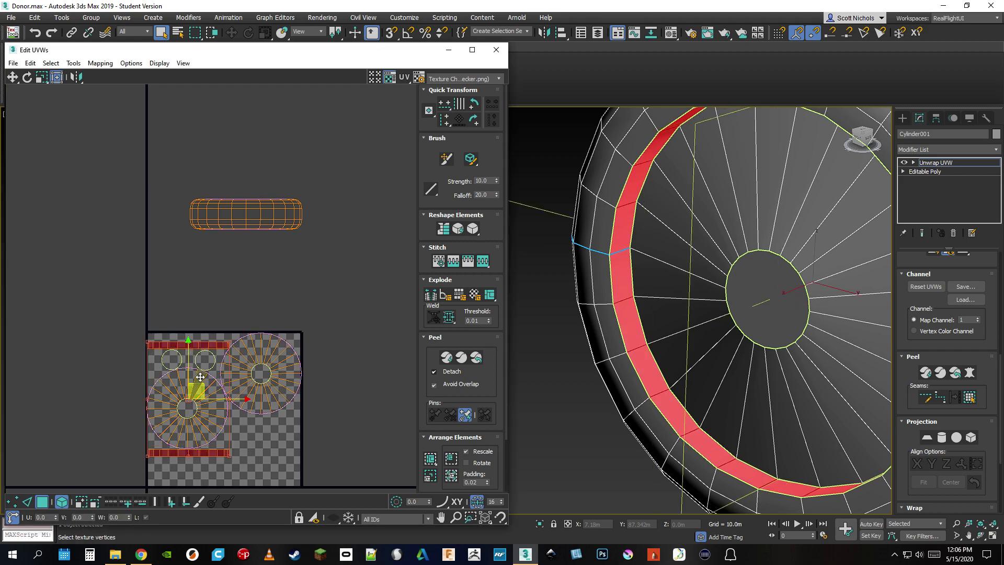
{"action": "left_click_drag", "start_coordinate": [201, 376], "coordinate": [259, 203]}
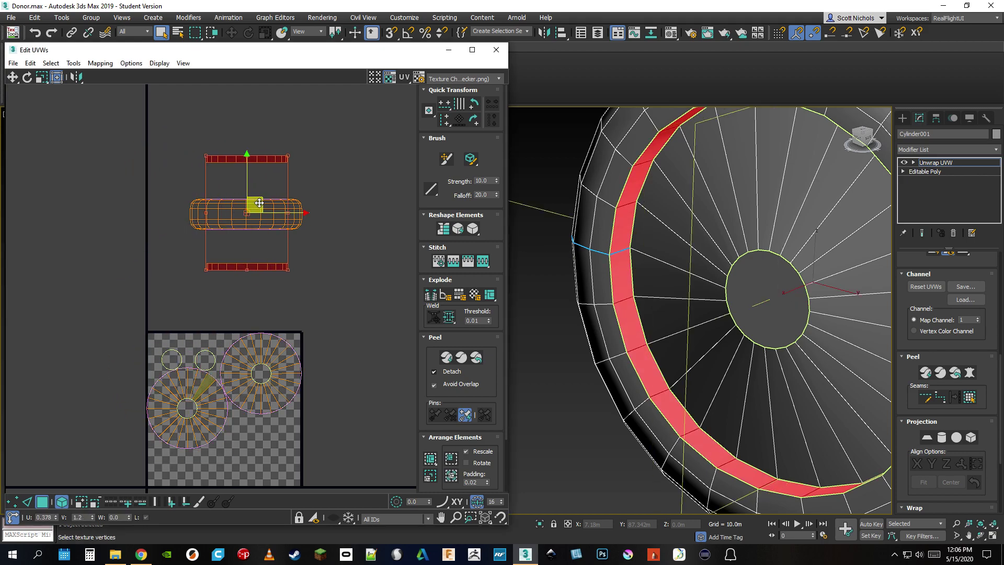
Peel the tire and both rim lip shells together, move them above the texture tile, and clear the selection.
{"action": "left_click_drag", "start_coordinate": [159, 121], "coordinate": [335, 294]}
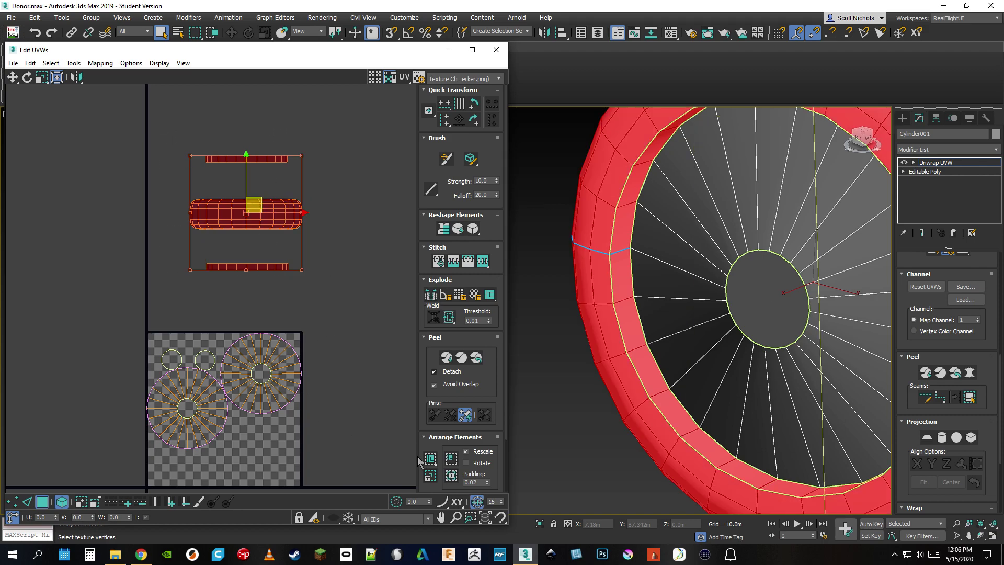
{"action": "left_click", "coordinate": [464, 356]}
{"action": "middle_click_drag", "start_coordinate": [318, 408], "coordinate": [346, 294]}
{"action": "left_click_drag", "start_coordinate": [260, 322], "coordinate": [289, 137]}
{"action": "scroll", "coordinate": [324, 173], "scroll_direction": "up", "scroll_amount": 2}
{"action": "middle_click_drag", "start_coordinate": [324, 173], "coordinate": [317, 296]}
{"action": "scroll", "coordinate": [309, 285], "scroll_direction": "down", "scroll_amount": 8}
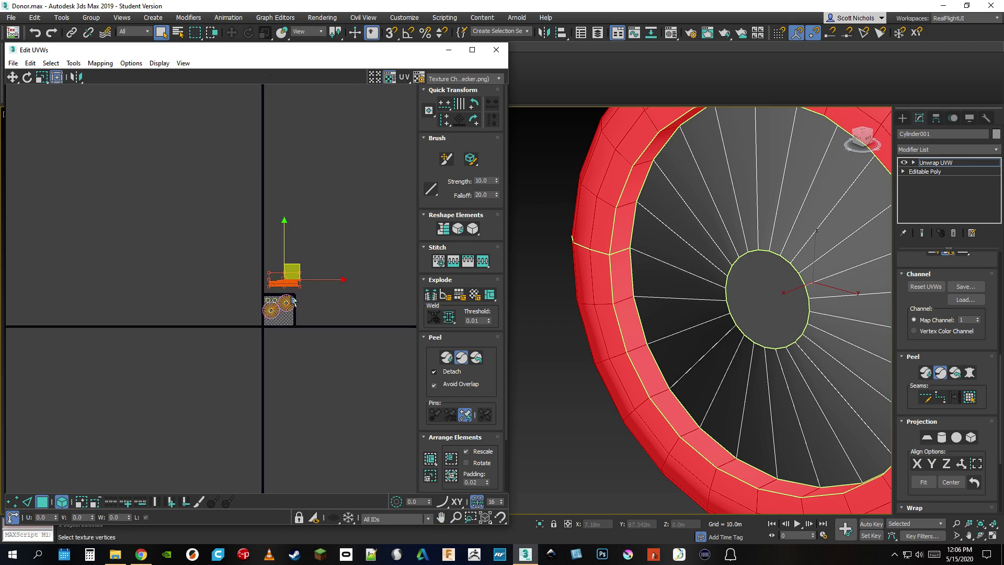
{"action": "scroll", "coordinate": [293, 302], "scroll_direction": "up", "scroll_amount": 6}
{"action": "left_click", "coordinate": [162, 171]}
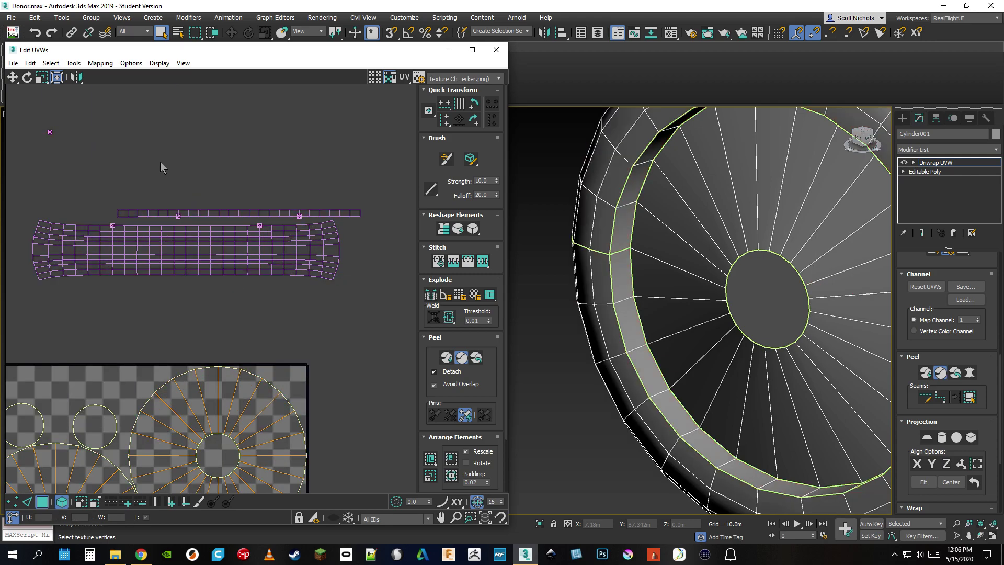
Peel the tiny collapsed rim lip shell on its own and move it above the other peeled strips.
{"action": "scroll", "coordinate": [185, 224], "scroll_direction": "down", "scroll_amount": 2}
{"action": "left_click_drag", "start_coordinate": [79, 153], "coordinate": [82, 155]}
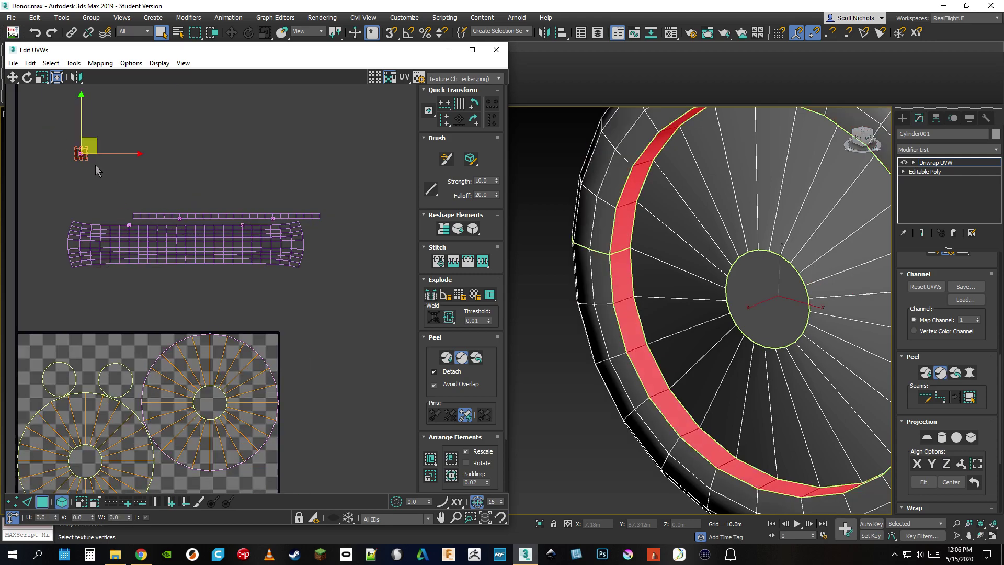
{"action": "left_click", "coordinate": [461, 358]}
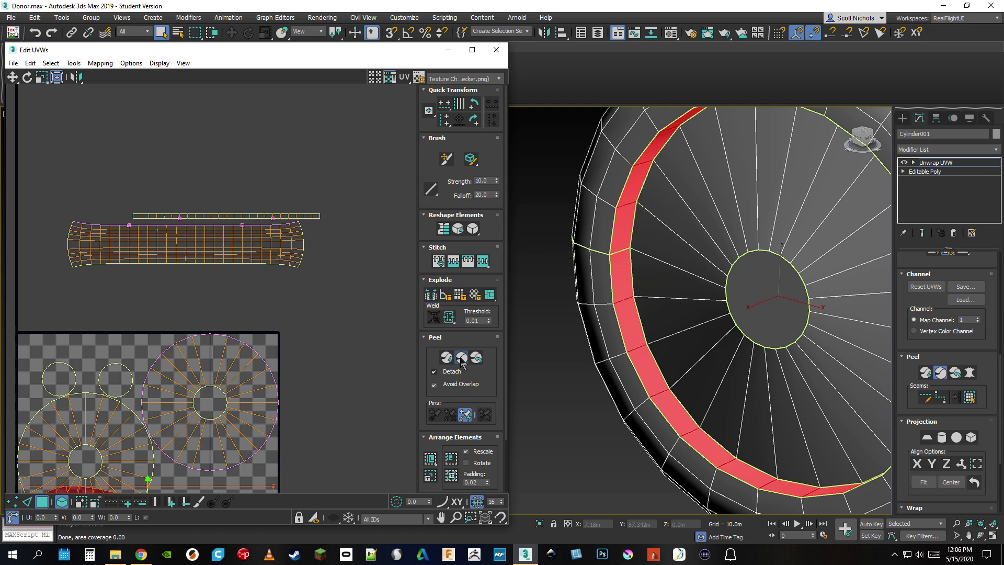
{"action": "scroll", "coordinate": [154, 361], "scroll_direction": "down", "scroll_amount": 2}
{"action": "middle_click_drag", "start_coordinate": [154, 361], "coordinate": [162, 250]}
{"action": "left_click_drag", "start_coordinate": [165, 381], "coordinate": [238, 119]}
{"action": "middle_click_drag", "start_coordinate": [281, 220], "coordinate": [306, 343]}
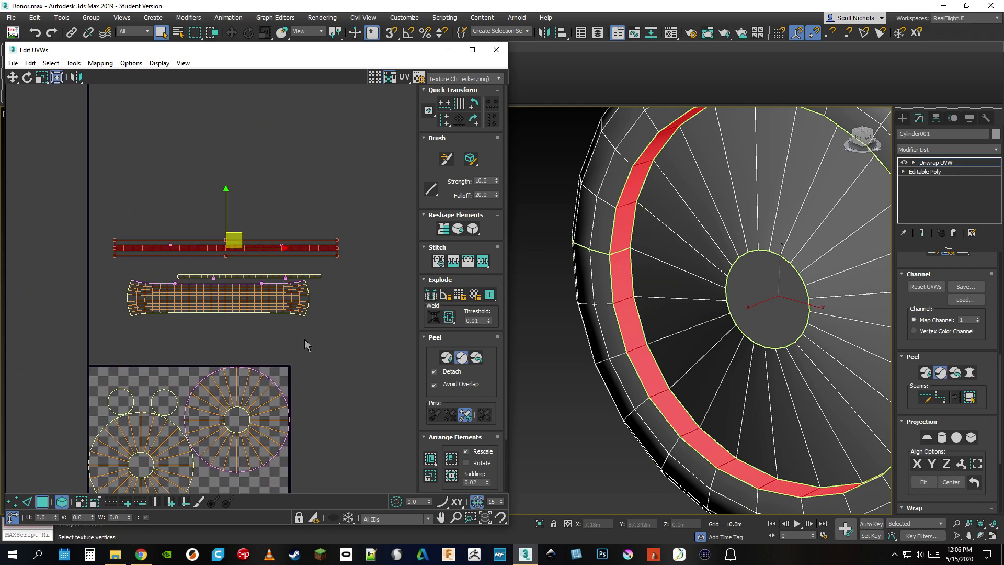
Straighten the tire shell's lengthwise edge rows by expanding one border edge to loops and parallel rows and aligning them horizontally.
{"action": "scroll", "coordinate": [272, 313], "scroll_direction": "up", "scroll_amount": 3}
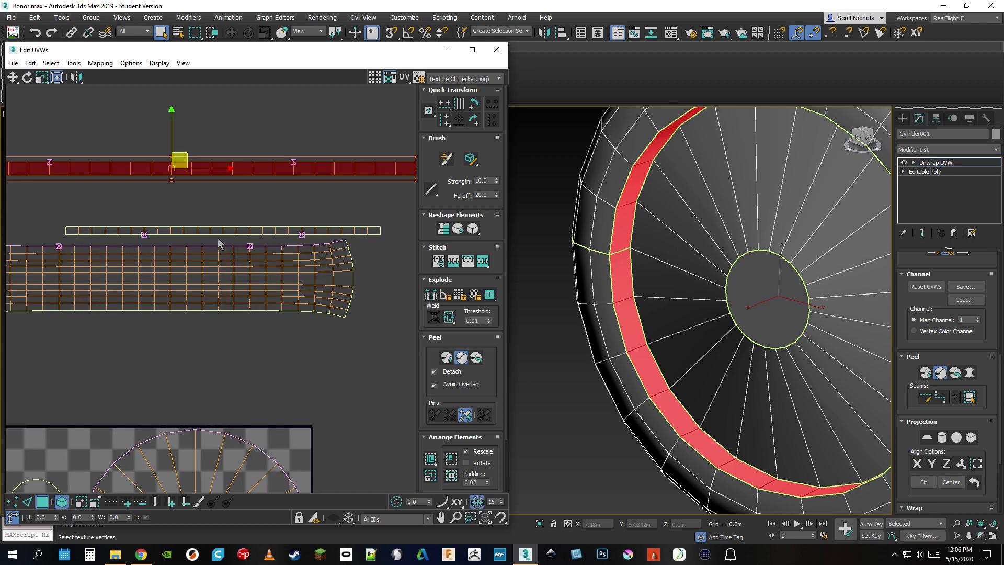
{"action": "scroll", "coordinate": [213, 286], "scroll_direction": "down", "scroll_amount": 3}
{"action": "left_click", "coordinate": [192, 292]}
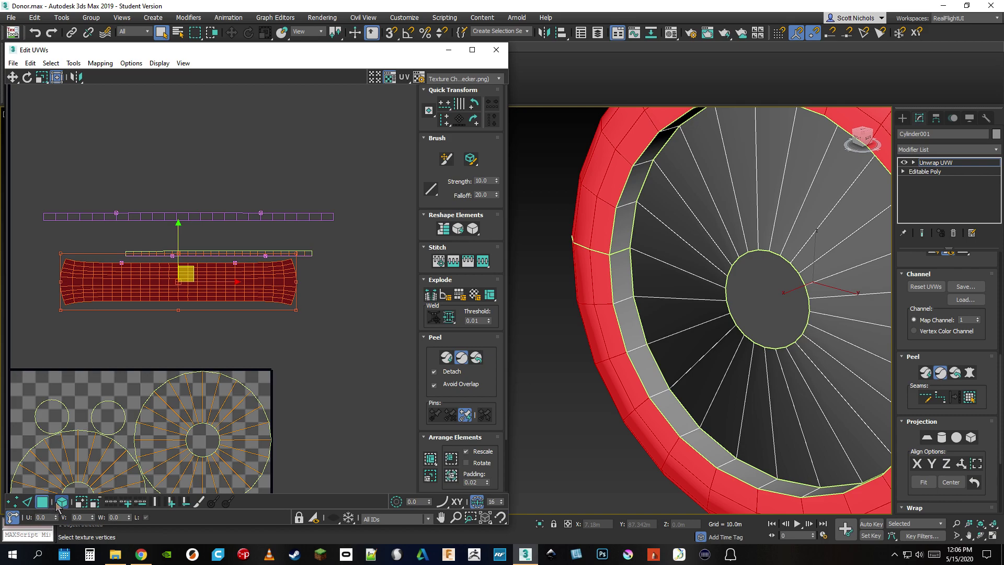
{"action": "left_click", "coordinate": [27, 502]}
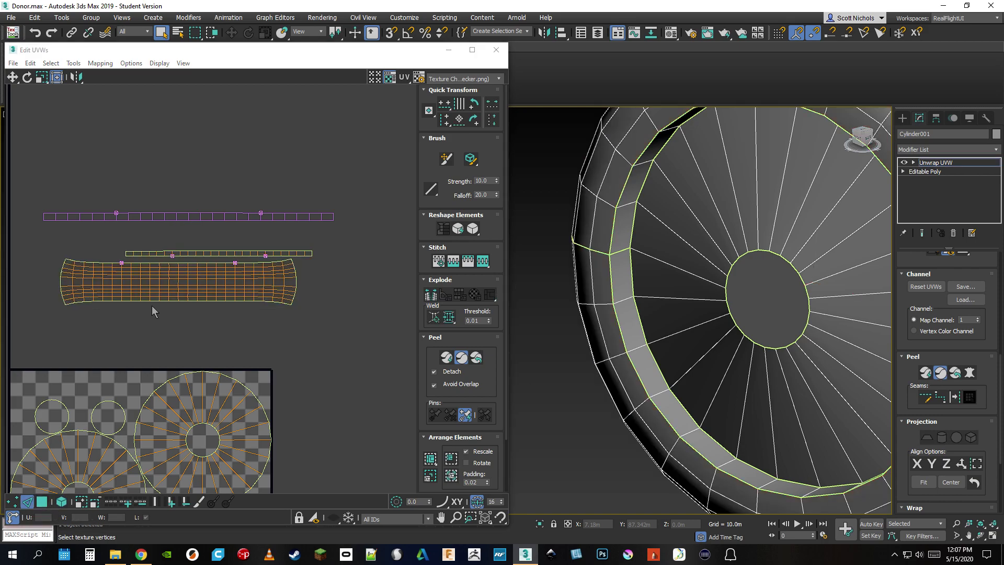
{"action": "scroll", "coordinate": [152, 306], "scroll_direction": "up", "scroll_amount": 4}
{"action": "left_click_drag", "start_coordinate": [174, 299], "coordinate": [334, 211]}
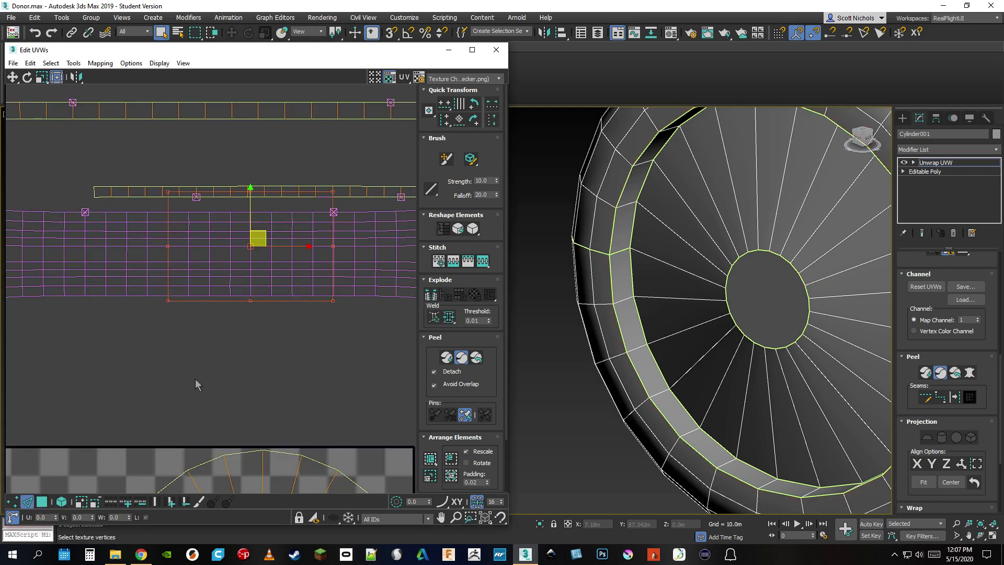
{"action": "left_click", "coordinate": [119, 396]}
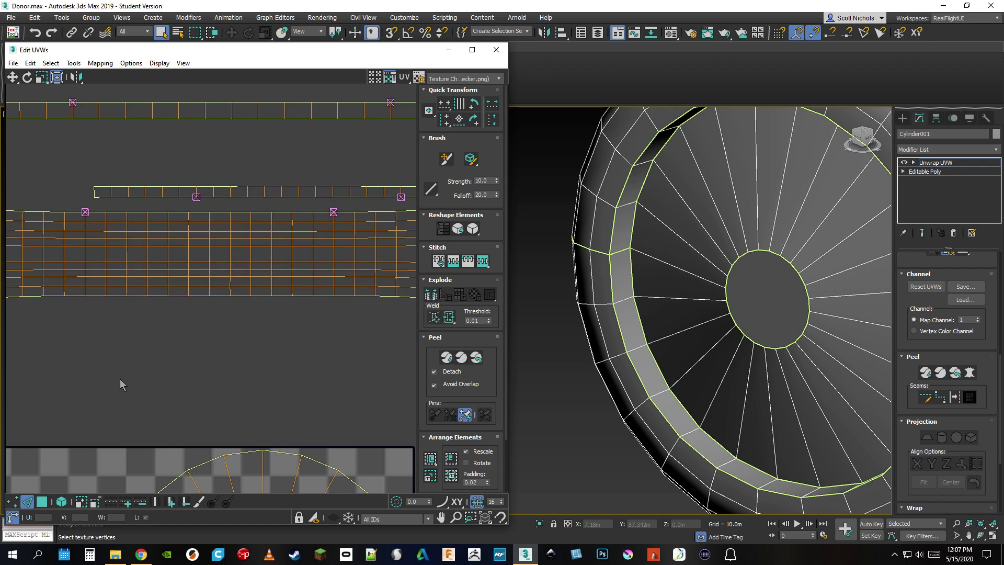
{"action": "left_click", "coordinate": [199, 295]}
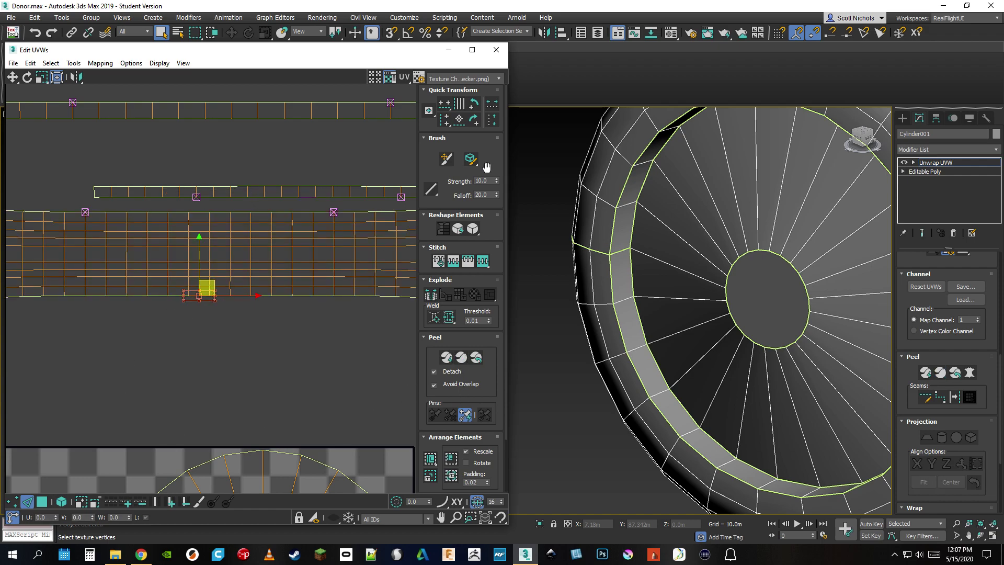
{"action": "left_click", "coordinate": [108, 503]}
{"action": "left_click", "coordinate": [154, 503]}
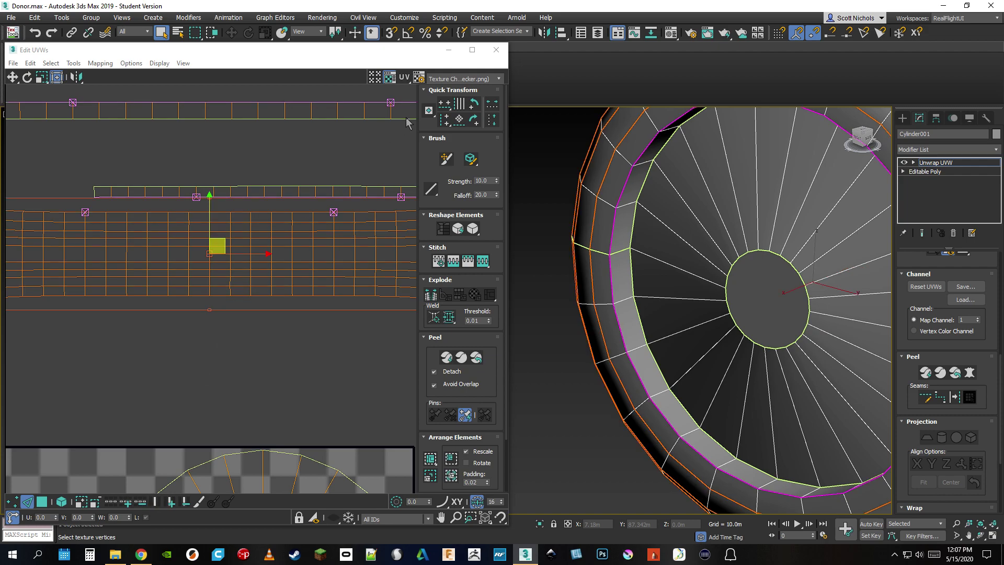
{"action": "left_click", "coordinate": [447, 113]}
{"action": "scroll", "coordinate": [228, 366], "scroll_direction": "down", "scroll_amount": 3}
{"action": "left_click", "coordinate": [77, 373]}
Straighten the tire shell's crosswise edges and curved ends by expanding one end edge to all parallel columns and aligning them vertically in place.
{"action": "scroll", "coordinate": [72, 304], "scroll_direction": "up", "scroll_amount": 3}
{"action": "left_click", "coordinate": [75, 299]}
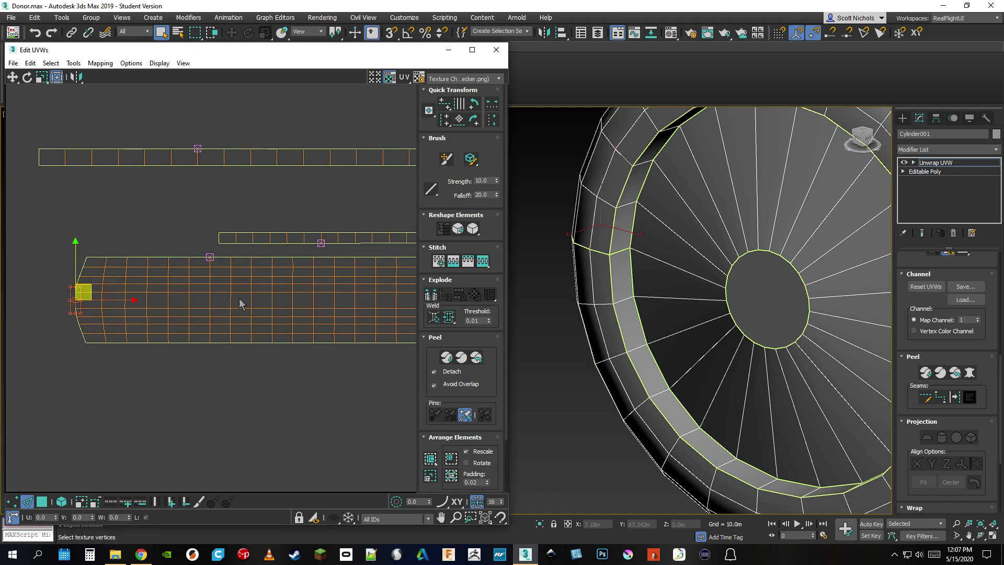
{"action": "left_click", "coordinate": [112, 506]}
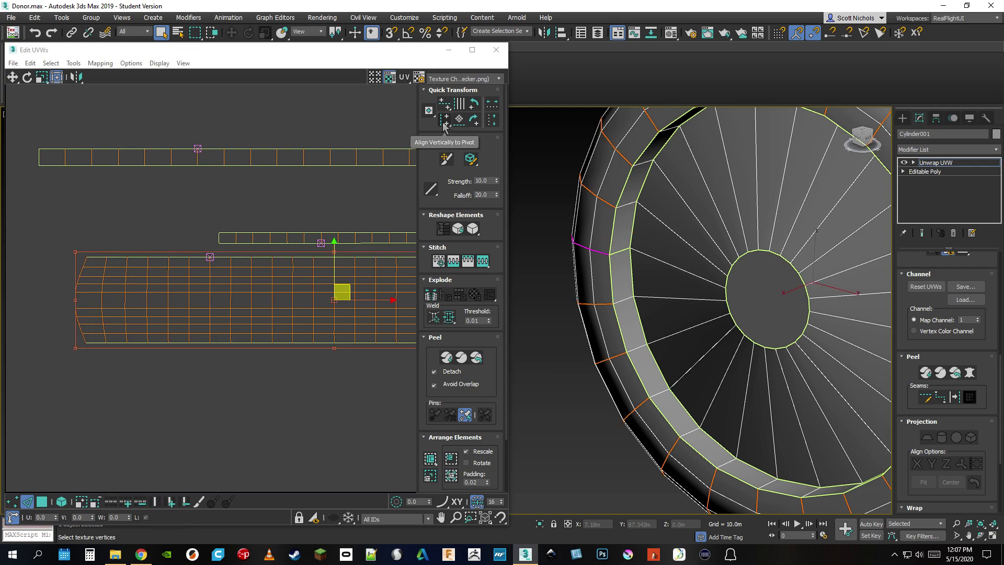
{"action": "left_click_drag", "start_coordinate": [444, 125], "coordinate": [449, 140]}
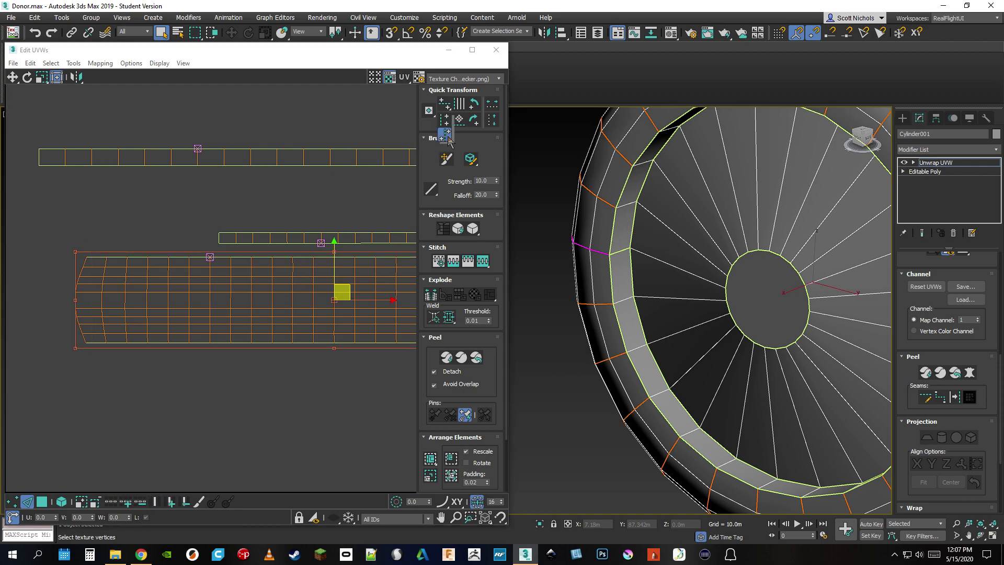
{"action": "scroll", "coordinate": [206, 398], "scroll_direction": "down", "scroll_amount": 6}
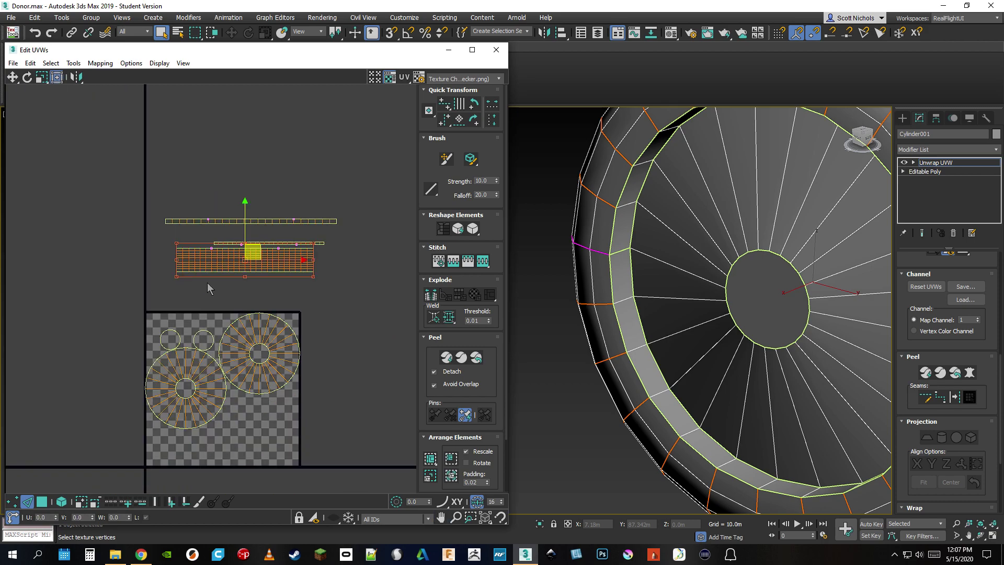
Stitch the matching hub cap circle into the lower wheel disc shell along its whole inner border loop, and clear the selection.
{"action": "scroll", "coordinate": [178, 389], "scroll_direction": "up", "scroll_amount": 3}
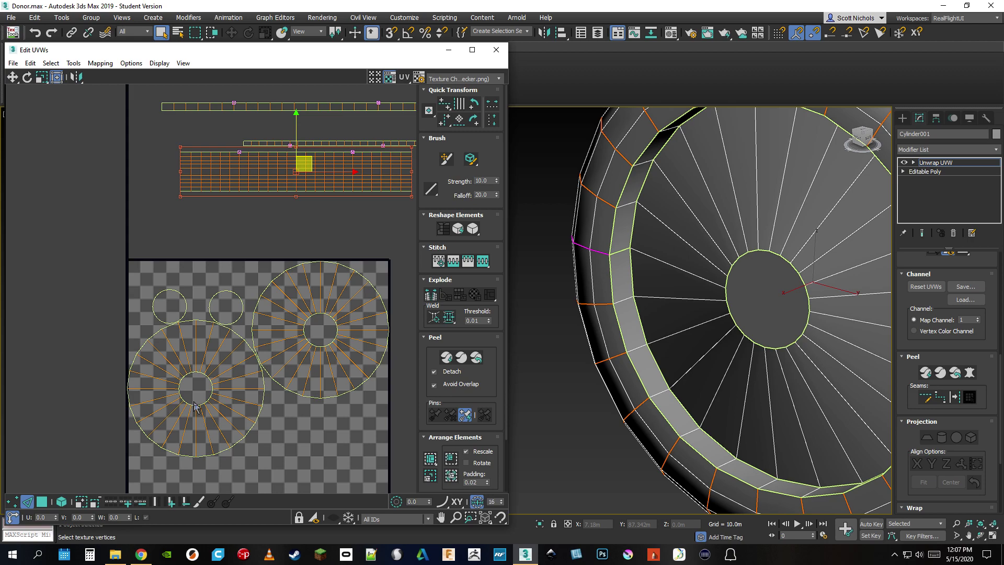
{"action": "scroll", "coordinate": [194, 407], "scroll_direction": "up", "scroll_amount": 5}
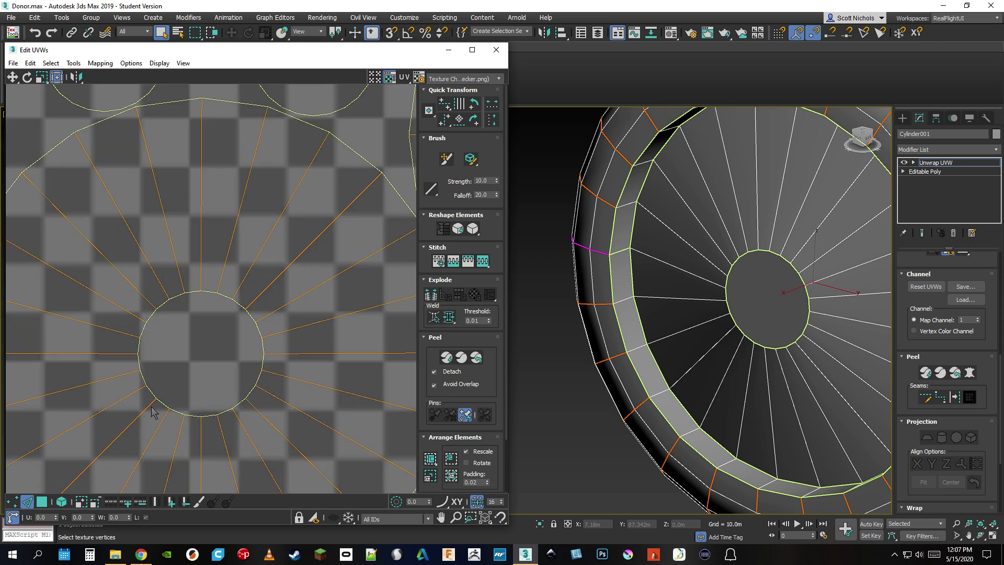
{"action": "left_click", "coordinate": [163, 402]}
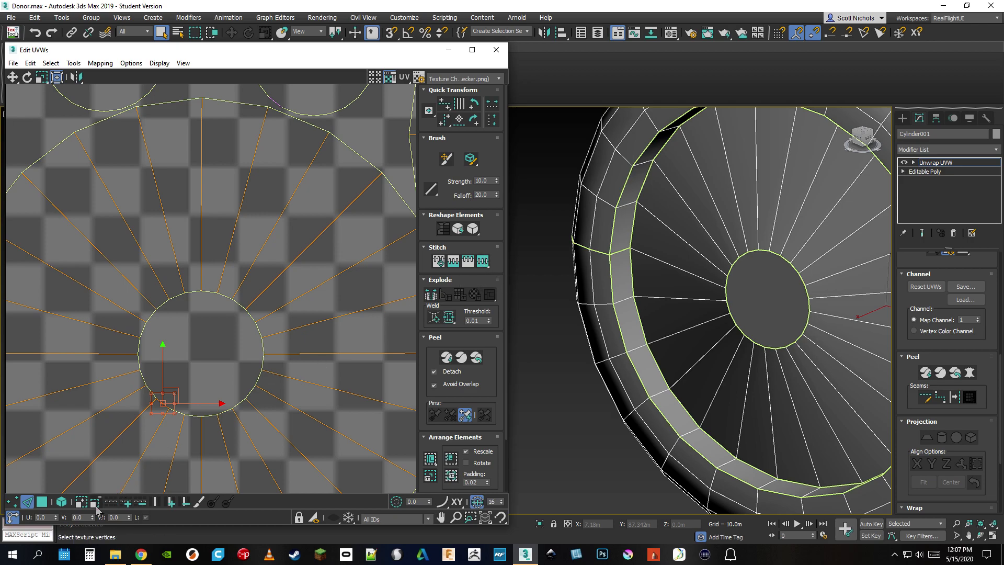
{"action": "left_click", "coordinate": [155, 502]}
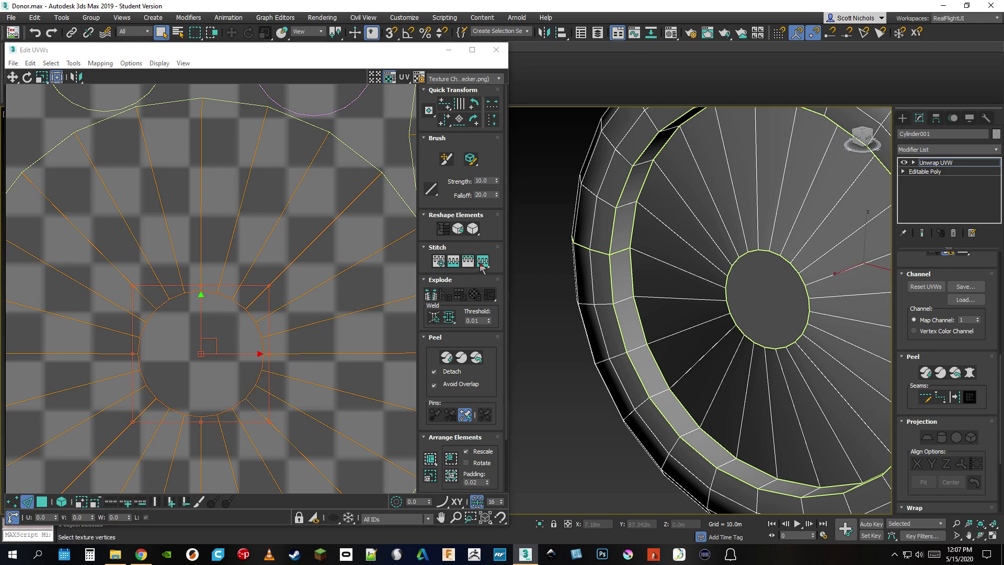
{"action": "scroll", "coordinate": [292, 354], "scroll_direction": "down", "scroll_amount": 5}
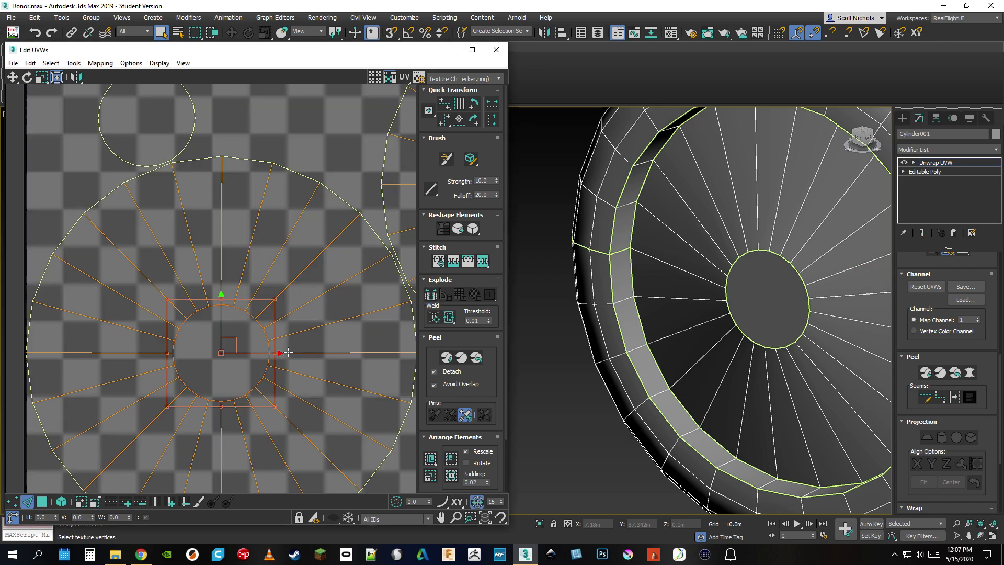
{"action": "left_click", "coordinate": [232, 358]}
{"action": "middle_click_drag", "start_coordinate": [286, 360], "coordinate": [184, 387]}
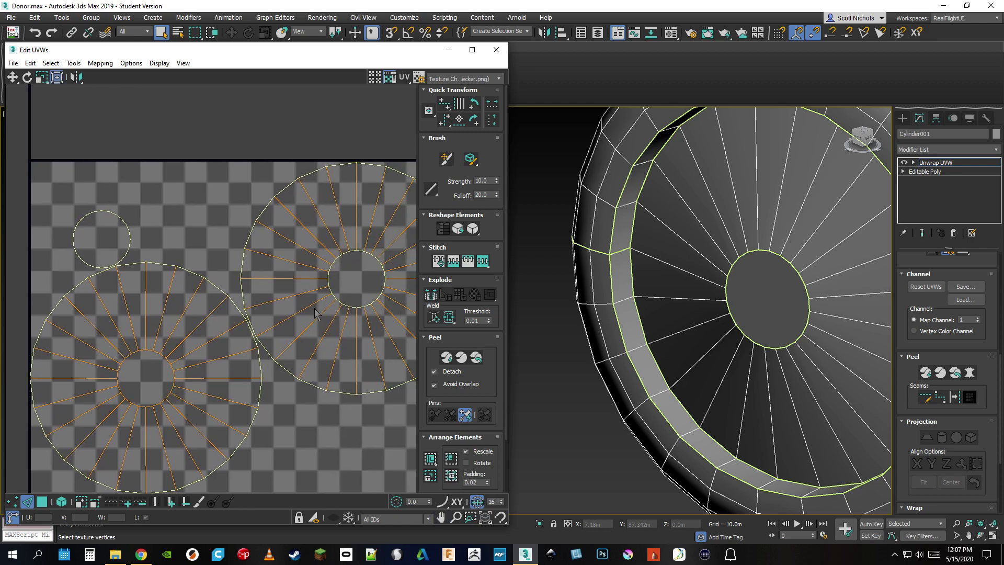
Stitch the remaining hub cap circle into the upper wheel disc shell along its whole inner border loop.
{"action": "middle_click_drag", "start_coordinate": [283, 343], "coordinate": [198, 402]}
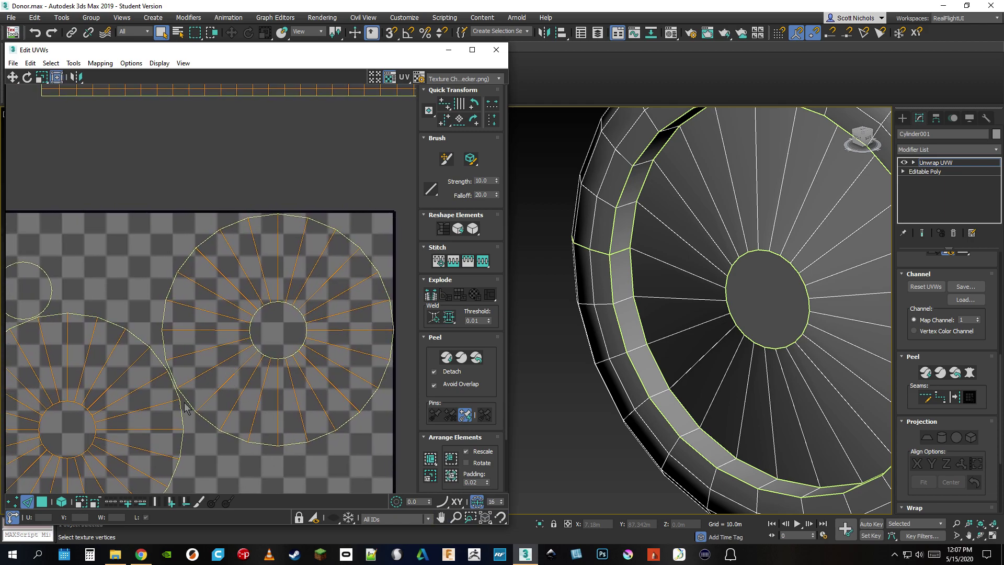
{"action": "scroll", "coordinate": [275, 359], "scroll_direction": "up", "scroll_amount": 5}
{"action": "left_click", "coordinate": [277, 359]}
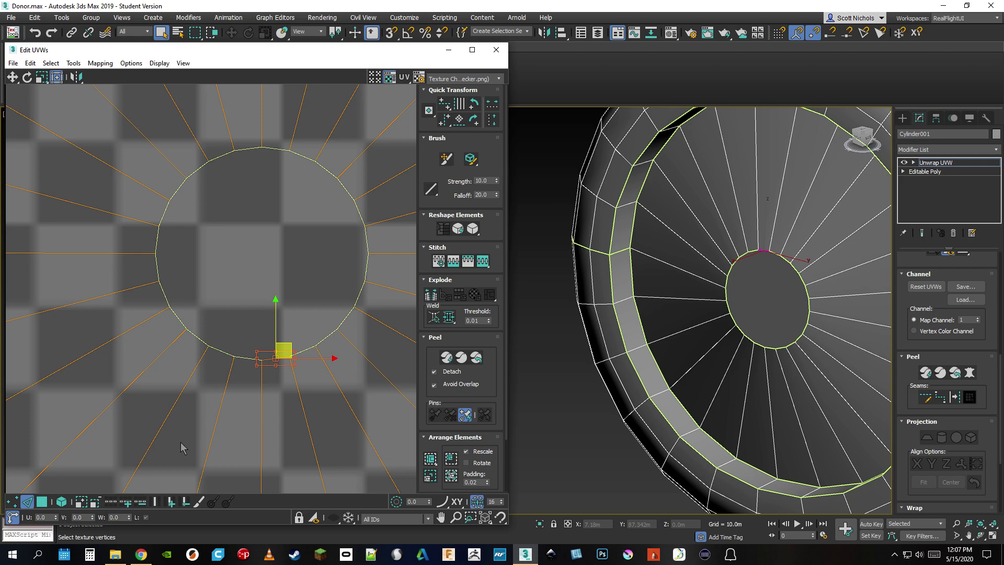
{"action": "left_click", "coordinate": [110, 503]}
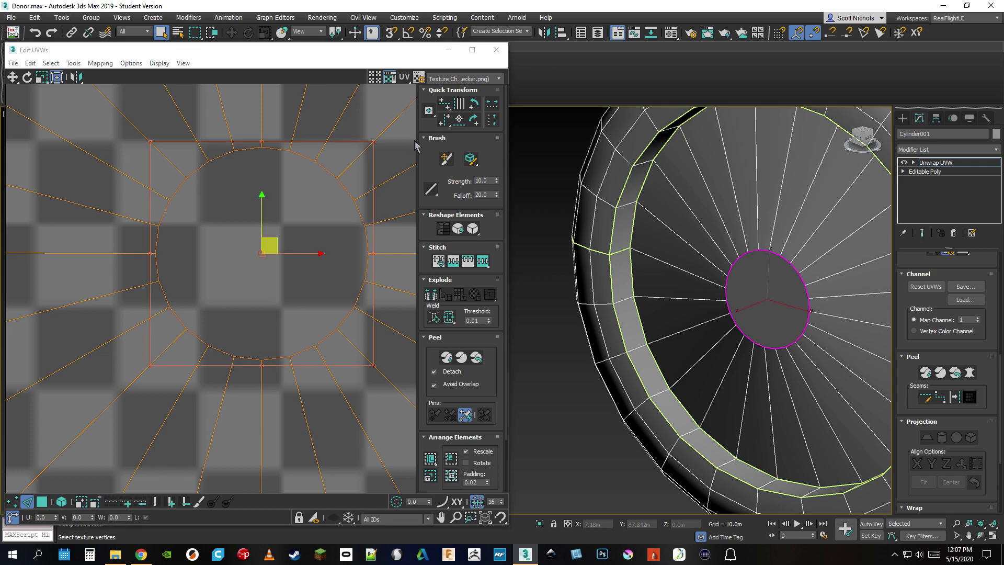
{"action": "left_click", "coordinate": [480, 262]}
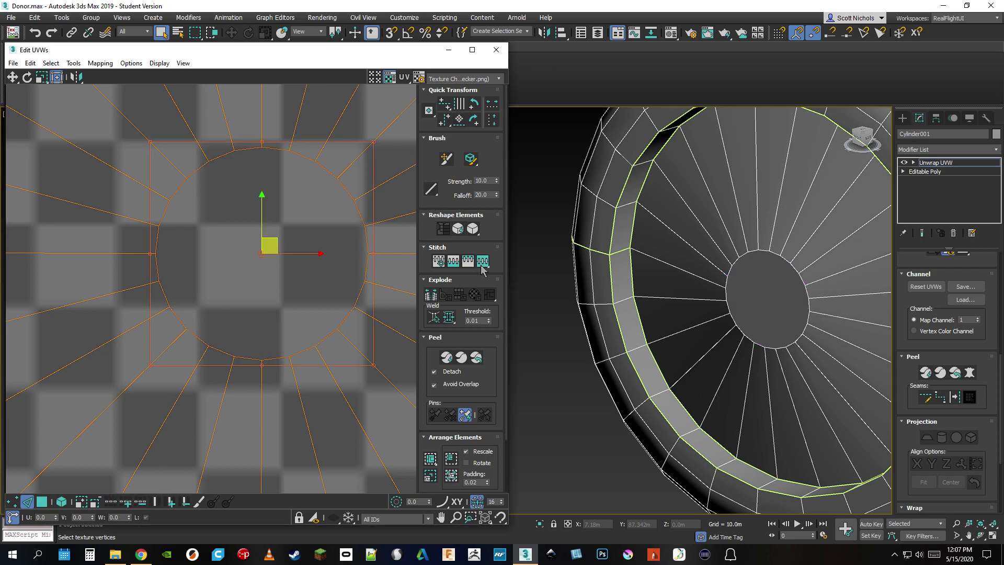
{"action": "scroll", "coordinate": [283, 312], "scroll_direction": "down", "scroll_amount": 6}
{"action": "scroll", "coordinate": [283, 311], "scroll_direction": "down", "scroll_amount": 3}
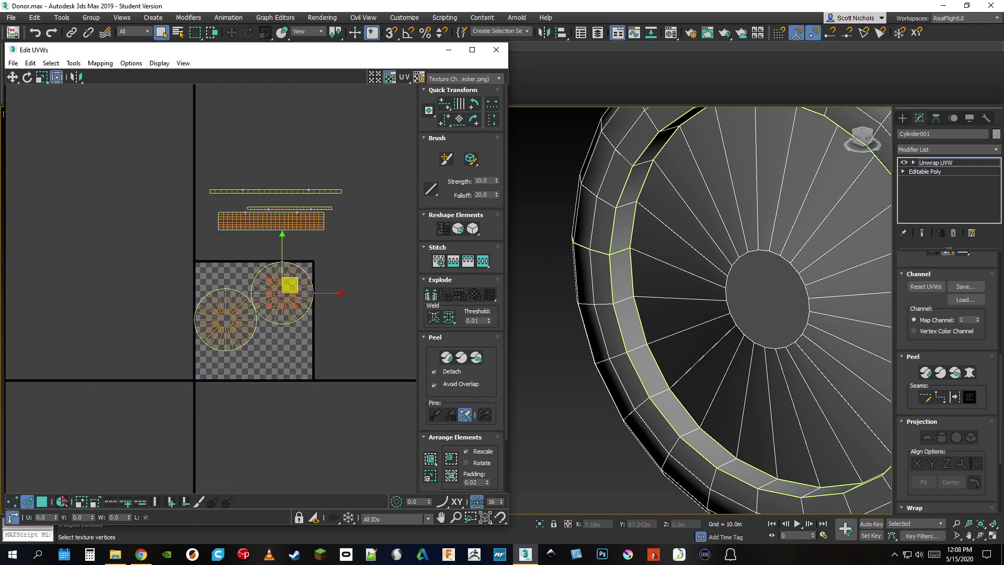
Rescale all wheel shells to matching proportions and pack them together into the texture tile with Rescale turned off.
{"action": "left_click_drag", "start_coordinate": [159, 157], "coordinate": [350, 378]}
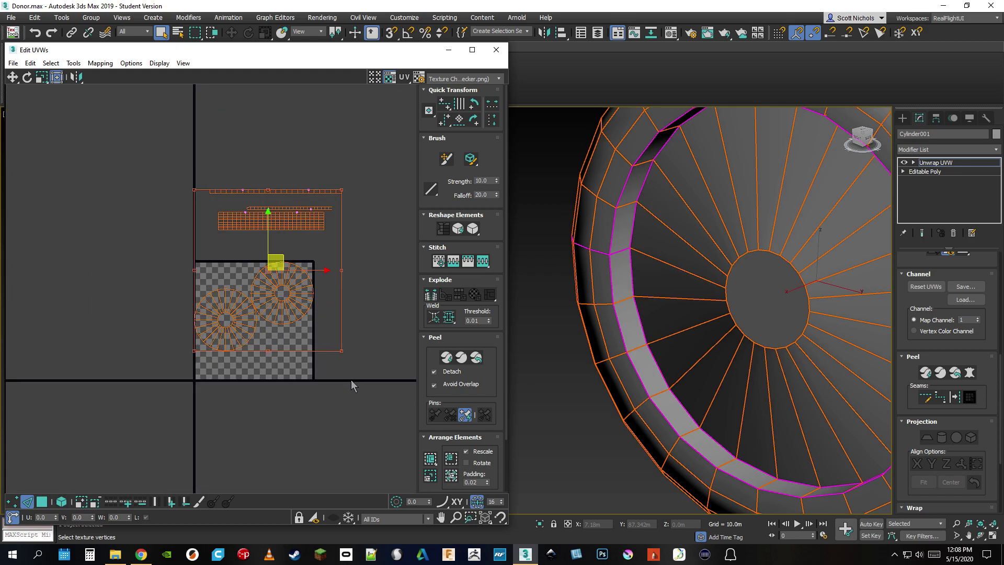
{"action": "left_click", "coordinate": [430, 476]}
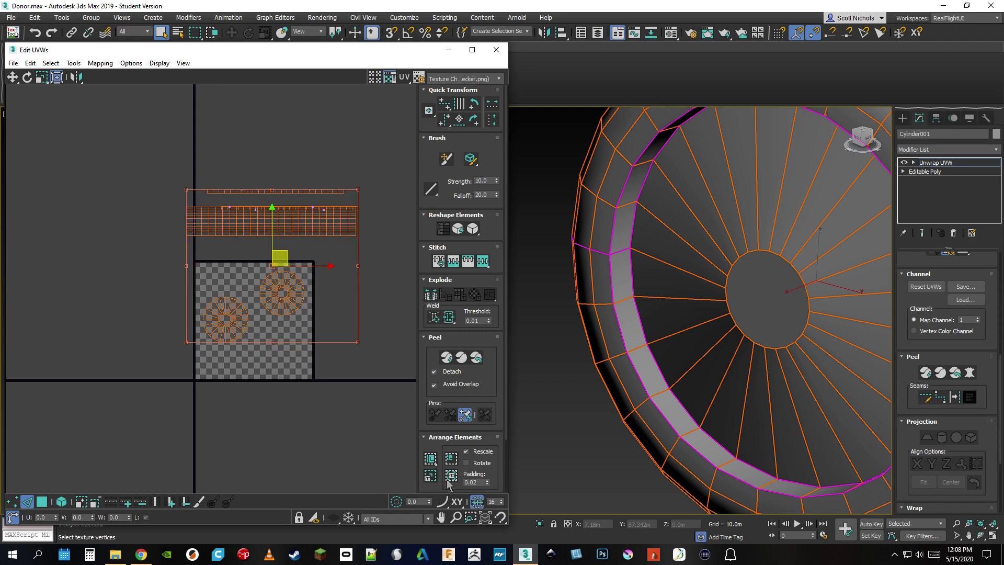
{"action": "left_click", "coordinate": [466, 452]}
{"action": "left_click", "coordinate": [451, 476]}
{"action": "scroll", "coordinate": [309, 408], "scroll_direction": "down", "scroll_amount": 2}
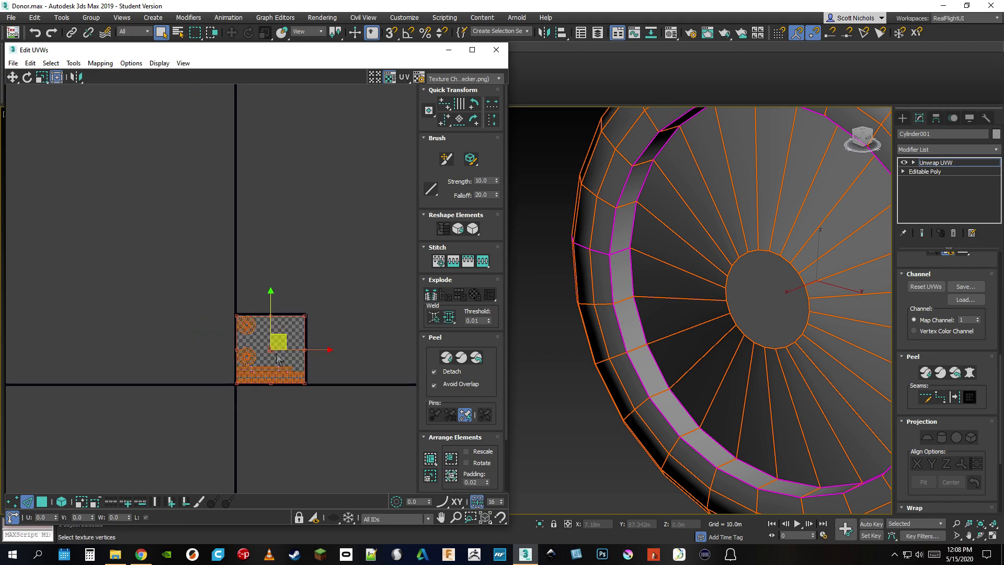
Move the packed wheel shells as a group outside the texture tile, and close the UV editor.
{"action": "left_click_drag", "start_coordinate": [277, 338], "coordinate": [400, 216]}
{"action": "scroll", "coordinate": [320, 352], "scroll_direction": "down", "scroll_amount": 2}
{"action": "middle_click_drag", "start_coordinate": [321, 352], "coordinate": [228, 362]}
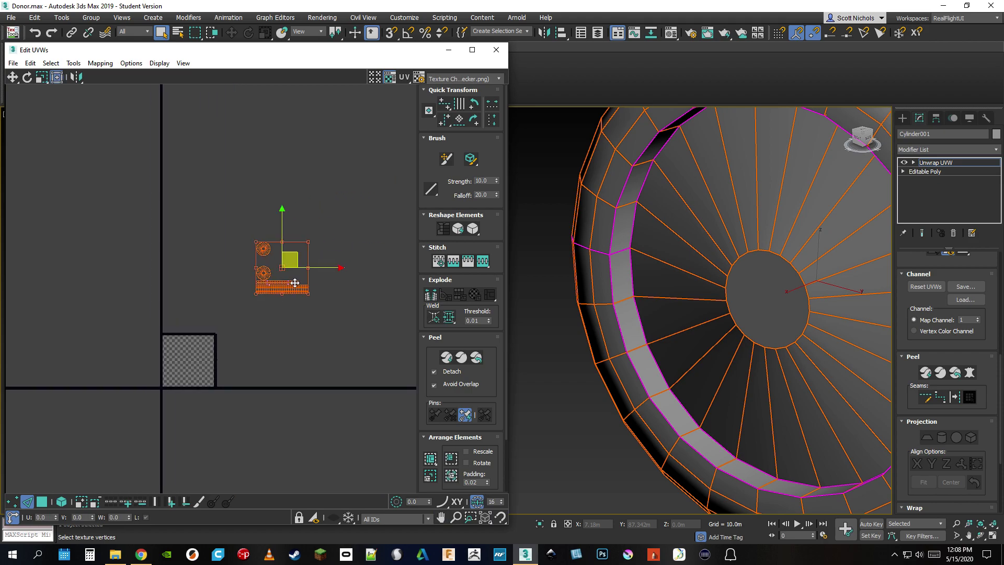
{"action": "left_click_drag", "start_coordinate": [293, 254], "coordinate": [314, 260]}
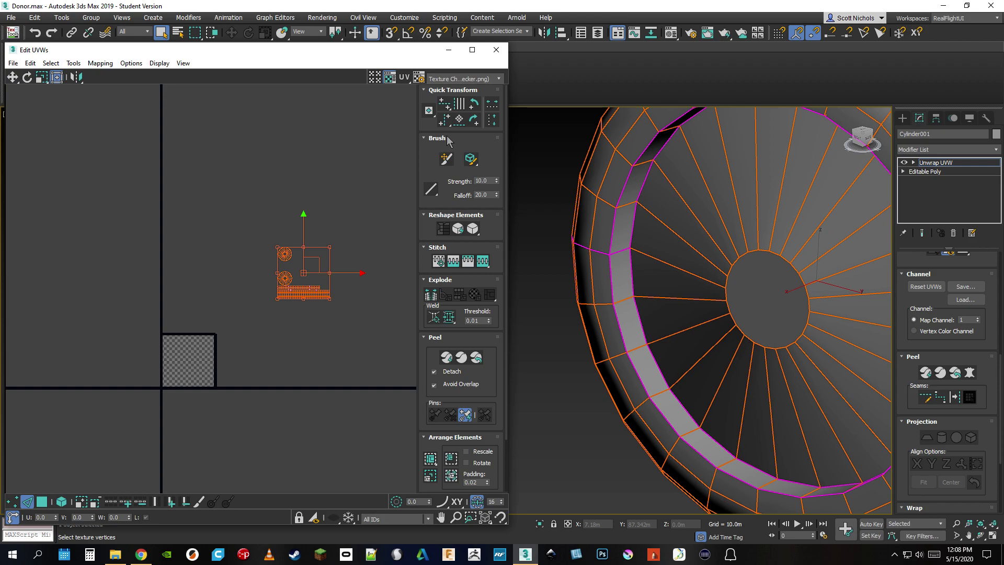
{"action": "left_click", "coordinate": [496, 50]}
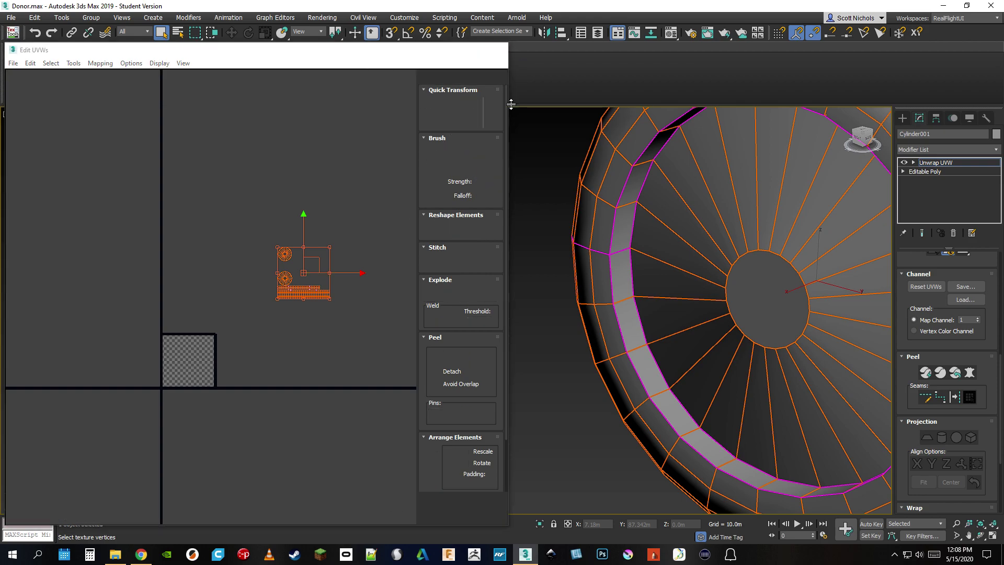
Collapse the wheel's whole modifier stack to bake the finished unwrap into the Editable Poly.
{"action": "scroll", "coordinate": [372, 331], "scroll_direction": "down", "scroll_amount": 5}
{"action": "right_click", "coordinate": [555, 400]}
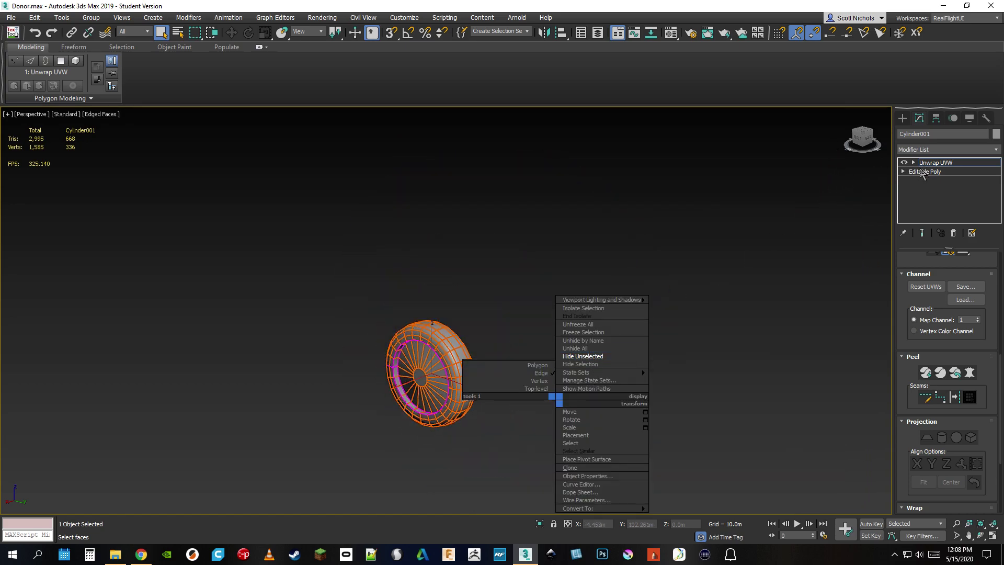
{"action": "left_click", "coordinate": [950, 164]}
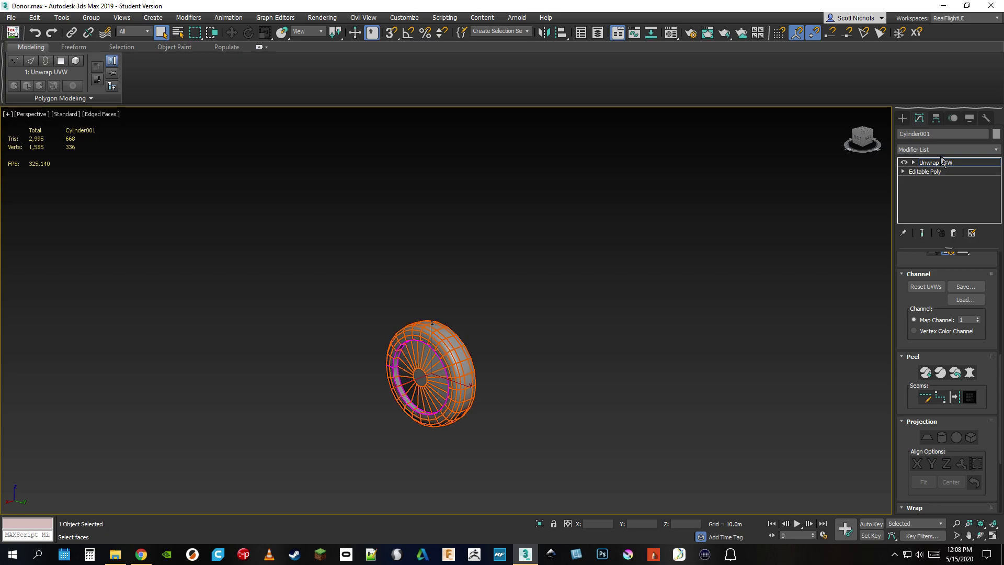
{"action": "right_click", "coordinate": [942, 168]}
{"action": "left_click", "coordinate": [892, 268]}
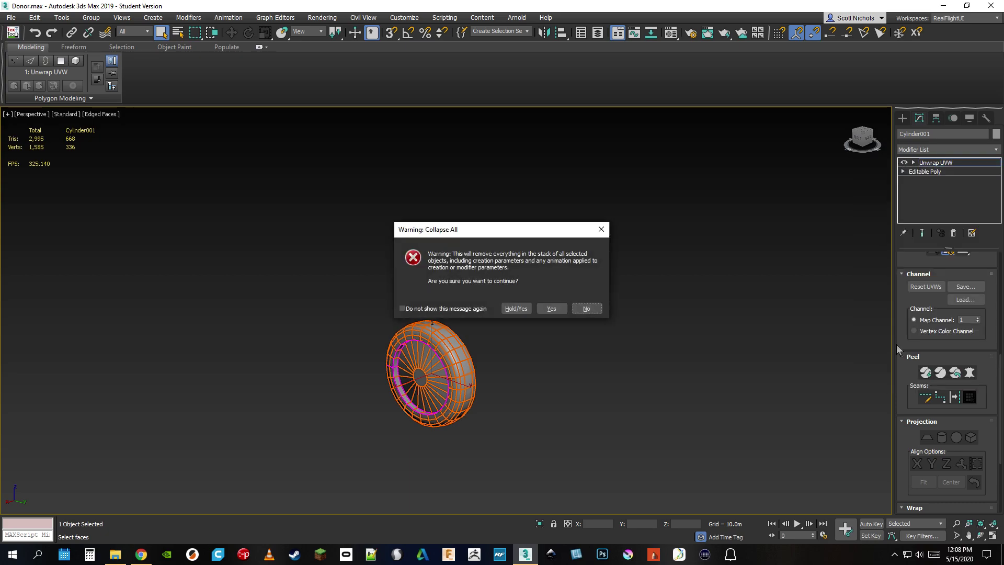
{"action": "left_click", "coordinate": [550, 308]}
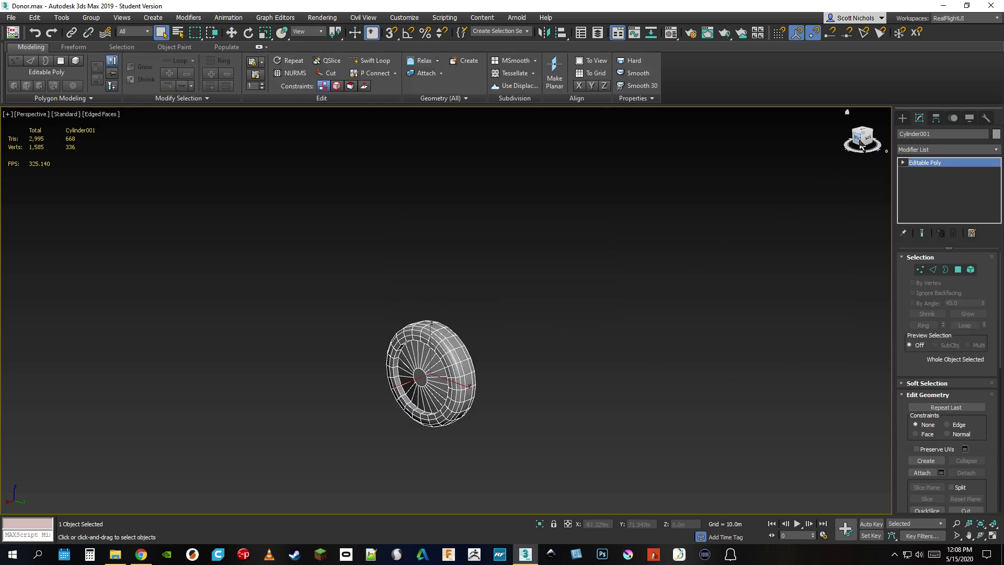
Unhide all the airplane parts and bring the wheel and wings into view.
{"action": "right_click", "coordinate": [649, 320]}
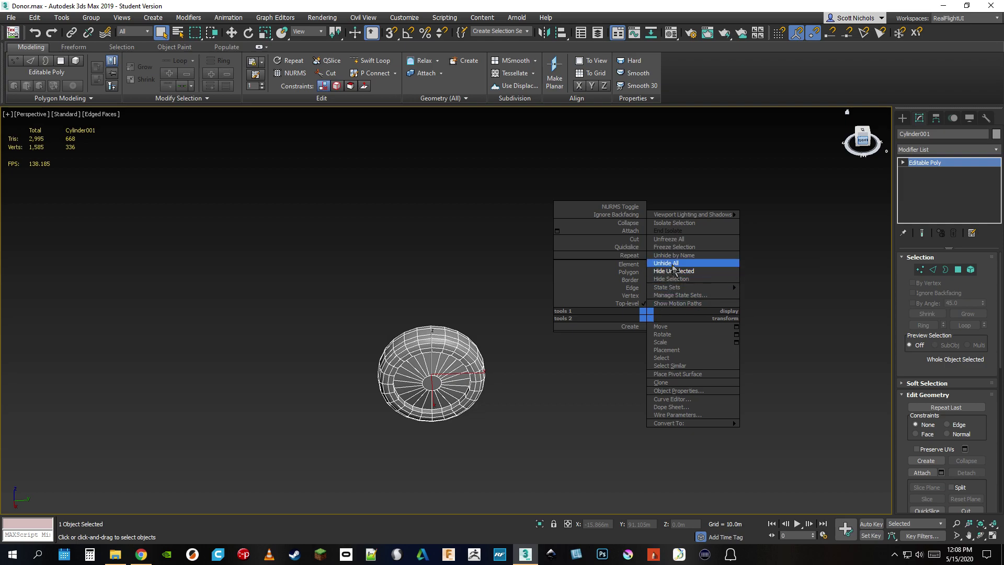
{"action": "left_click", "coordinate": [677, 263]}
{"action": "middle_click_drag", "start_coordinate": [546, 327], "coordinate": [668, 208], "text": "alt"}
{"action": "middle_click_drag", "start_coordinate": [463, 204], "coordinate": [423, 311]}
{"action": "left_click_drag", "start_coordinate": [865, 142], "coordinate": [875, 136]}
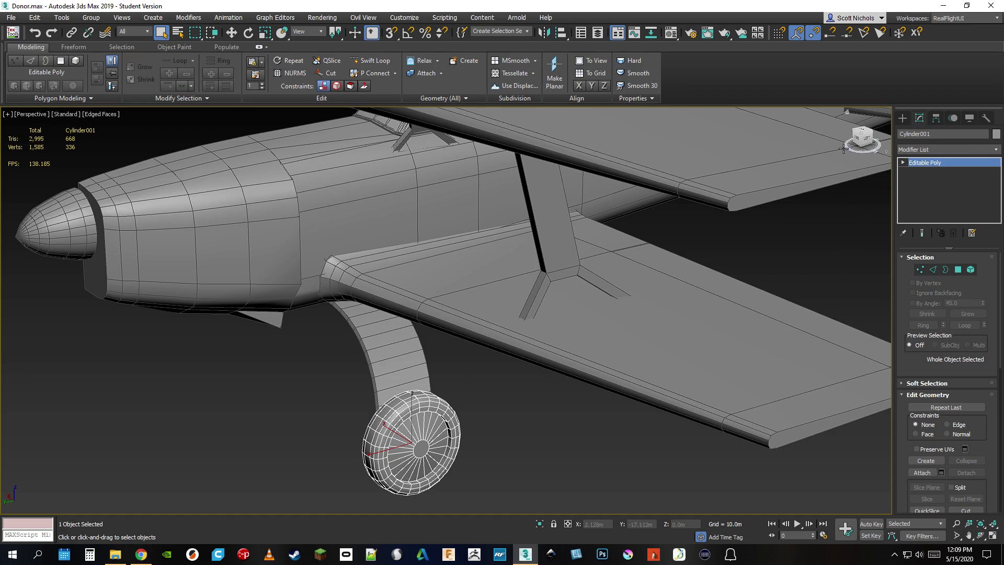
{"action": "left_click_drag", "start_coordinate": [867, 139], "coordinate": [622, 413]}
Select the lower wing and hide every unselected part of the airplane.
{"action": "left_click", "coordinate": [621, 407]}
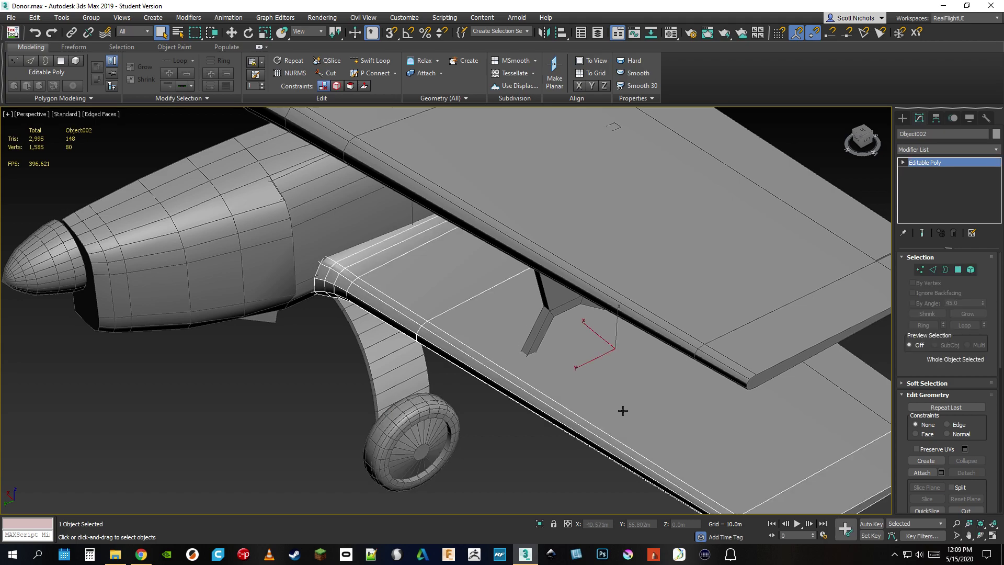
{"action": "right_click", "coordinate": [622, 408]}
{"action": "left_click", "coordinate": [641, 364]}
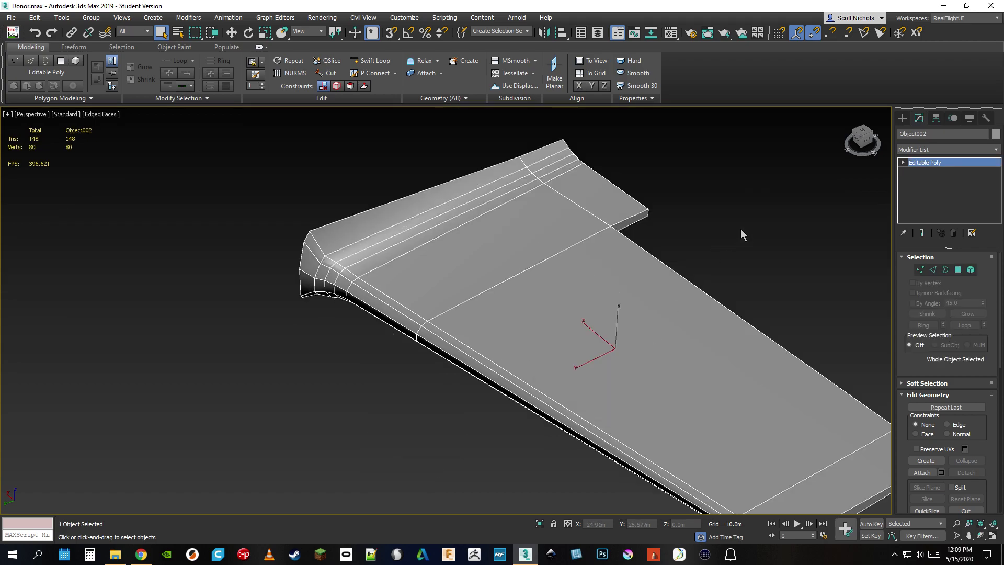
Apply an Unwrap UVW modifier to the isolated lower wing.
{"action": "left_click", "coordinate": [993, 150]}
{"action": "scroll", "coordinate": [986, 469], "scroll_direction": "down", "scroll_amount": 15}
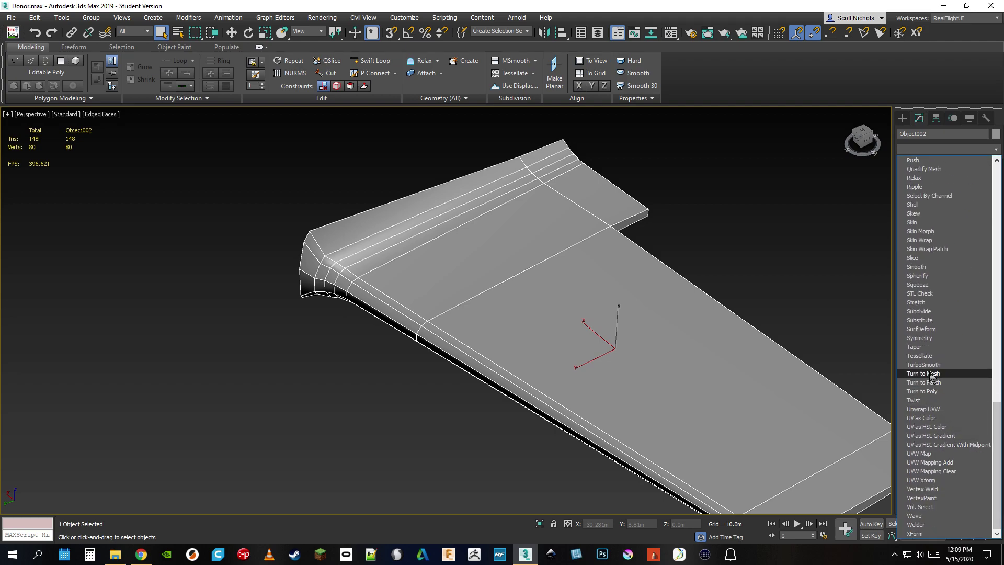
{"action": "left_click", "coordinate": [923, 409]}
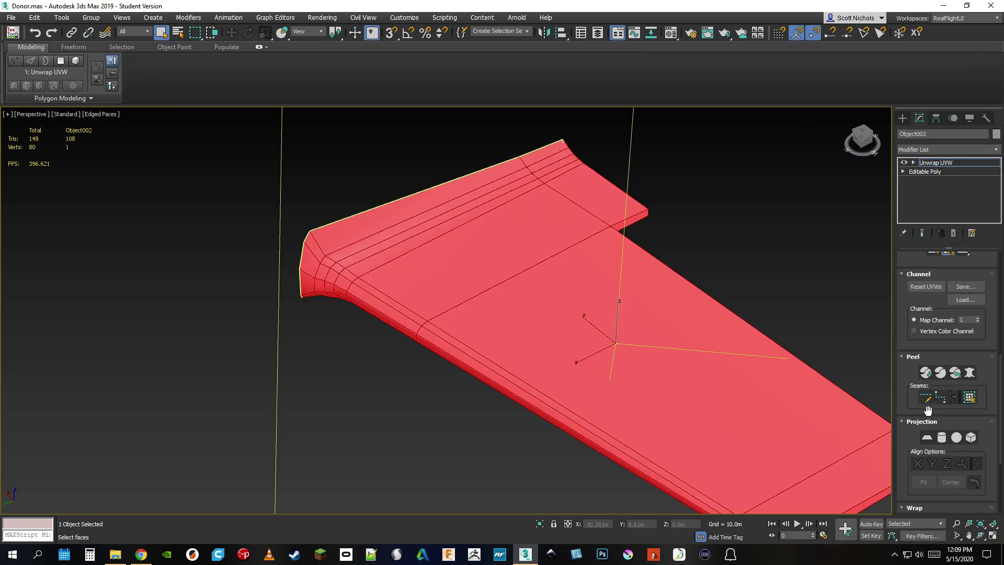
Turn off Ignore Backfacing and select all polygons of the wing, including those on its far side.
{"action": "left_click_drag", "start_coordinate": [863, 141], "coordinate": [847, 198]}
{"action": "scroll", "coordinate": [764, 255], "scroll_direction": "down", "scroll_amount": 6}
{"action": "scroll", "coordinate": [889, 369], "scroll_direction": "up", "scroll_amount": 4}
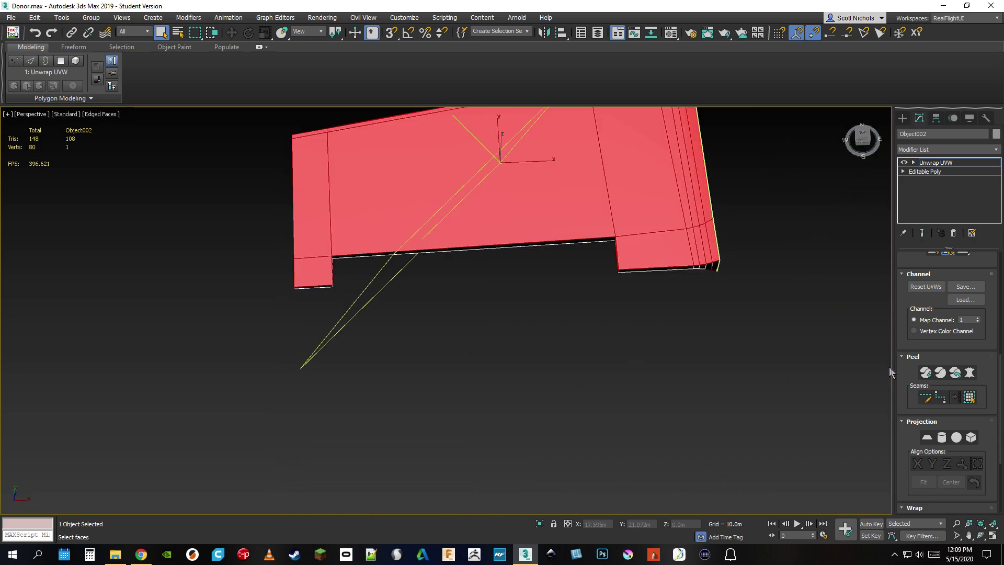
{"action": "scroll", "coordinate": [913, 340], "scroll_direction": "up", "scroll_amount": 10}
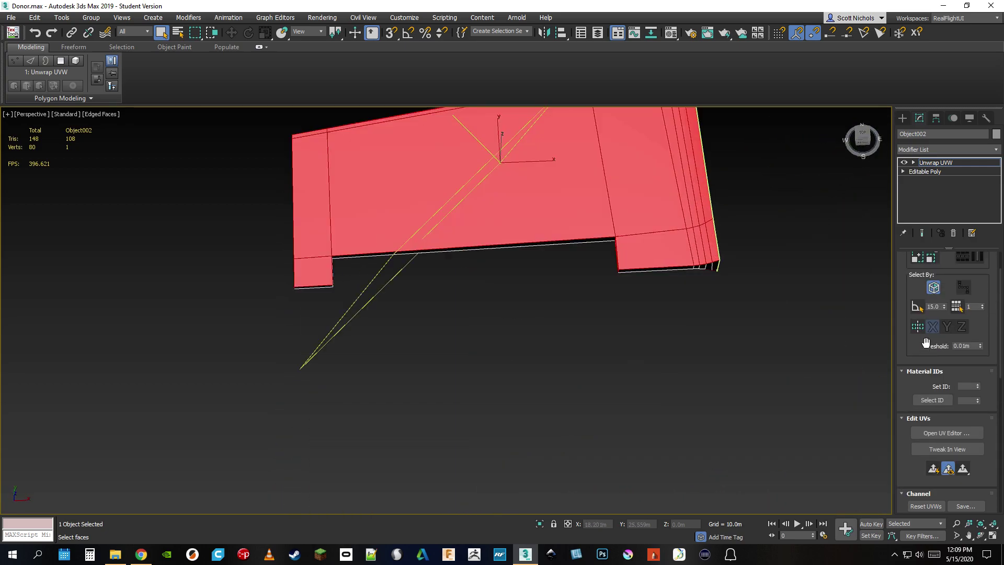
{"action": "scroll", "coordinate": [751, 336], "scroll_direction": "down", "scroll_amount": 3}
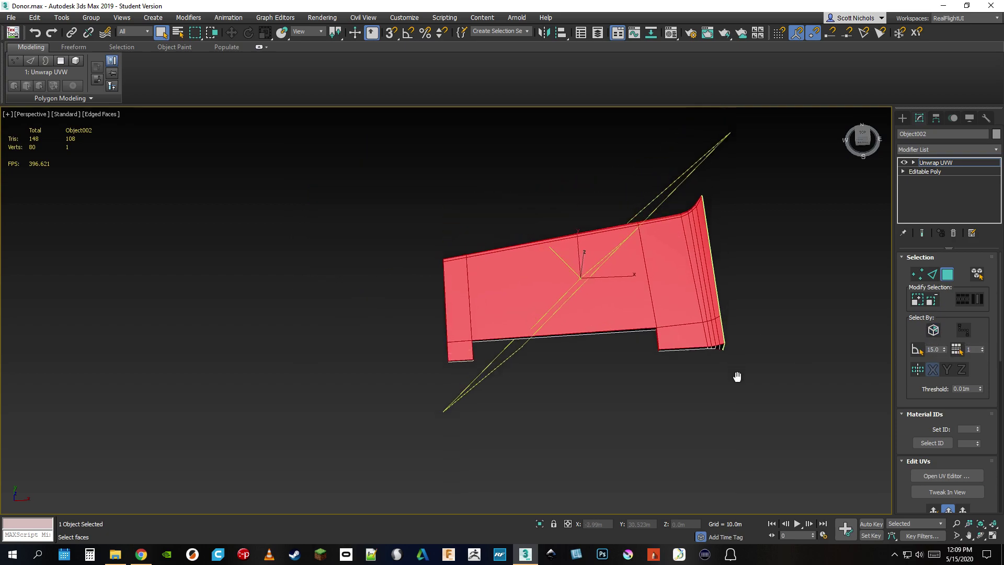
{"action": "left_click_drag", "start_coordinate": [375, 178], "coordinate": [779, 440]}
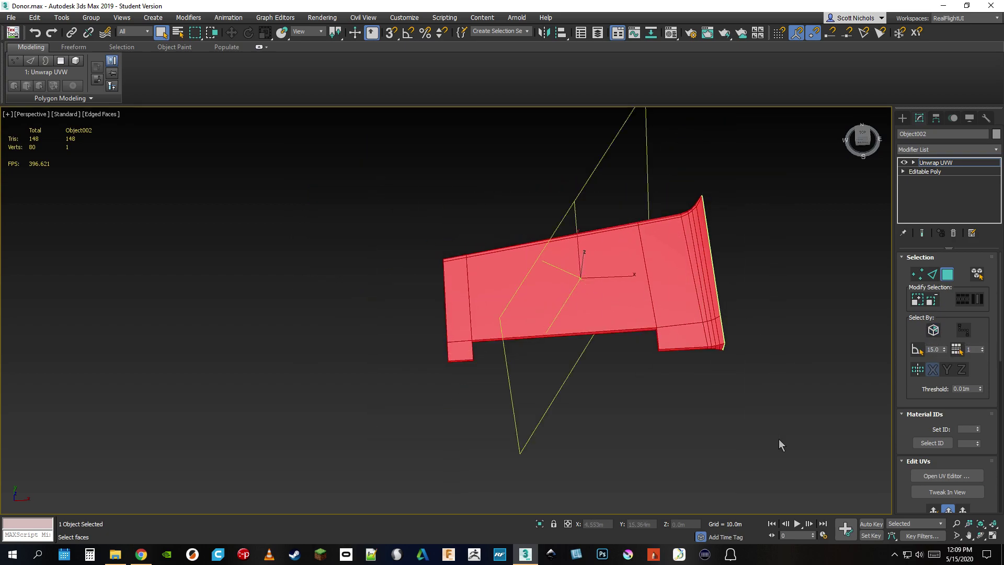
{"action": "mouse_move", "coordinate": [865, 141]}
{"action": "left_mouse_down"}
{"action": "mouse_move", "coordinate": [865, 95]}
{"action": "mouse_move", "coordinate": [858, 156]}
{"action": "mouse_move", "coordinate": [857, 149]}
{"action": "mouse_move", "coordinate": [873, 151]}
{"action": "left_mouse_up"}
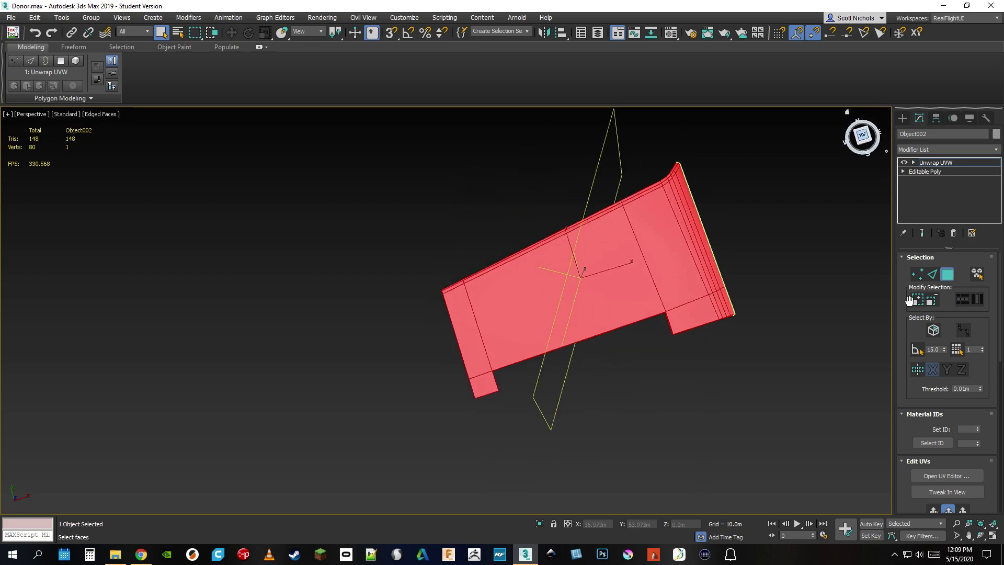
Open and enlarge the UV editor, and flatten the wing's selected polygons by smoothing group.
{"action": "left_click", "coordinate": [948, 475]}
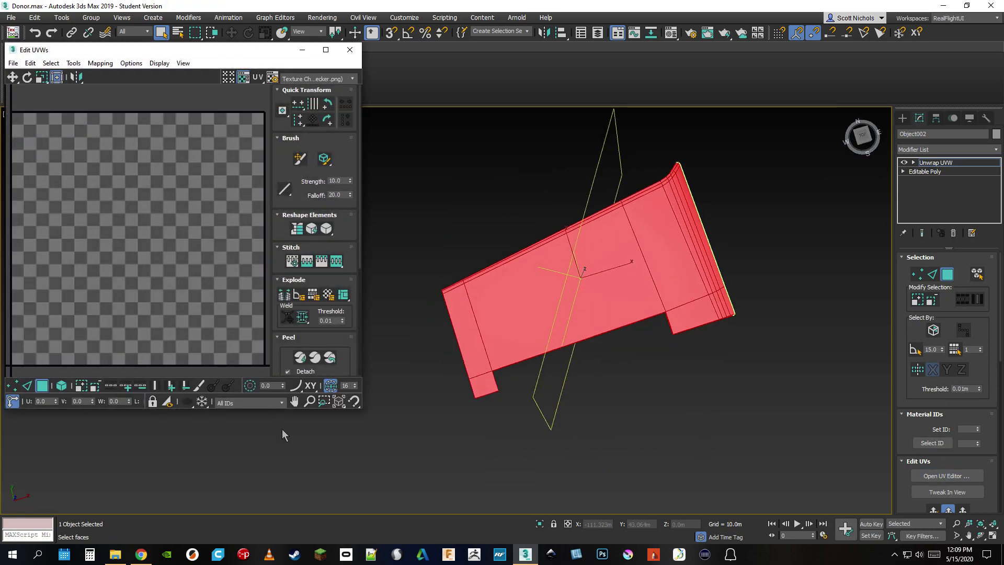
{"action": "left_click_drag", "start_coordinate": [362, 409], "coordinate": [510, 498]}
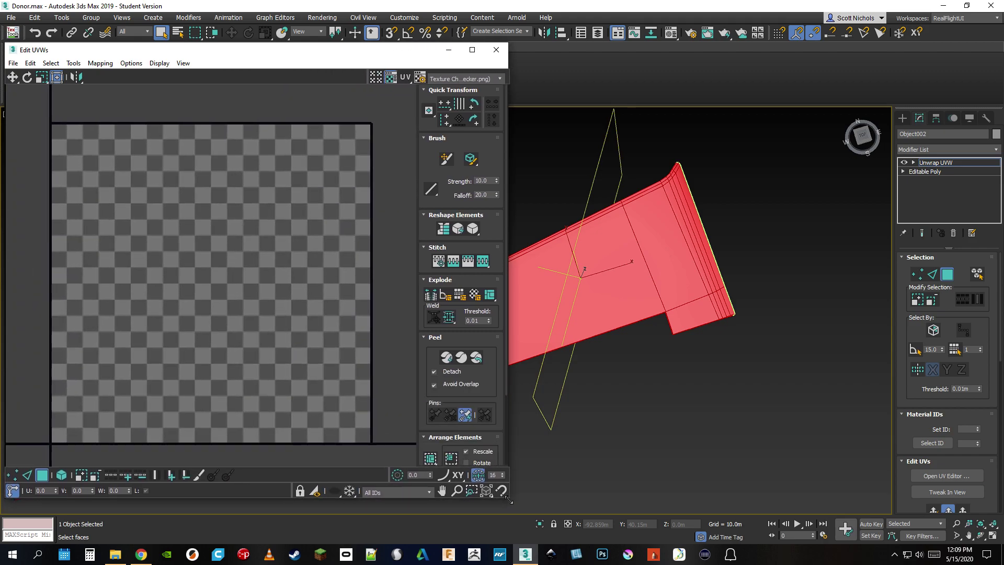
{"action": "left_click", "coordinate": [461, 296]}
{"action": "middle_click_drag", "start_coordinate": [287, 313], "coordinate": [266, 290]}
{"action": "scroll", "coordinate": [266, 290], "scroll_direction": "down", "scroll_amount": 1}
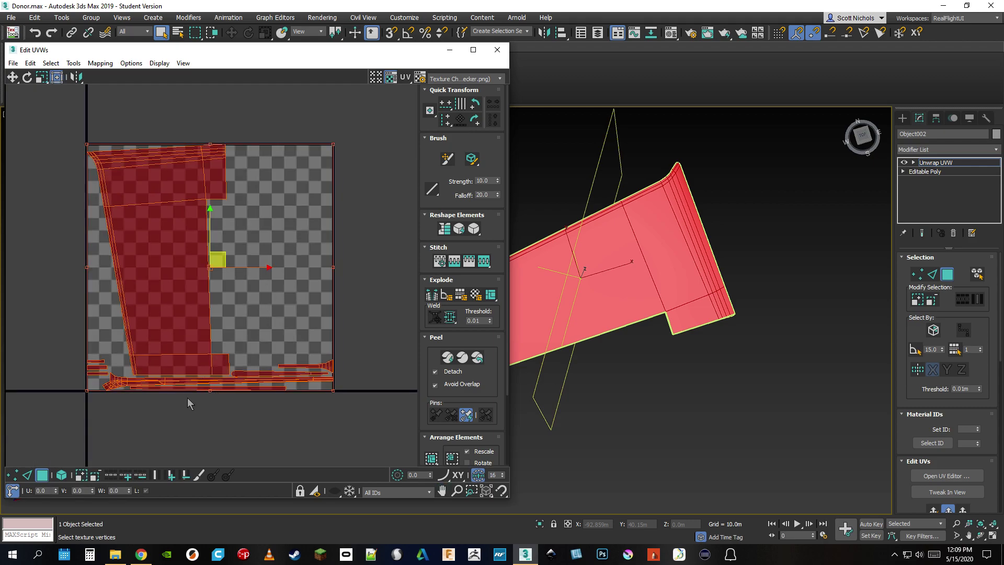
Clear the wing's face selection, enable selection by UV element, and quick peel the squashed shell at the lower edge of the UV square.
{"action": "left_click", "coordinate": [157, 249]}
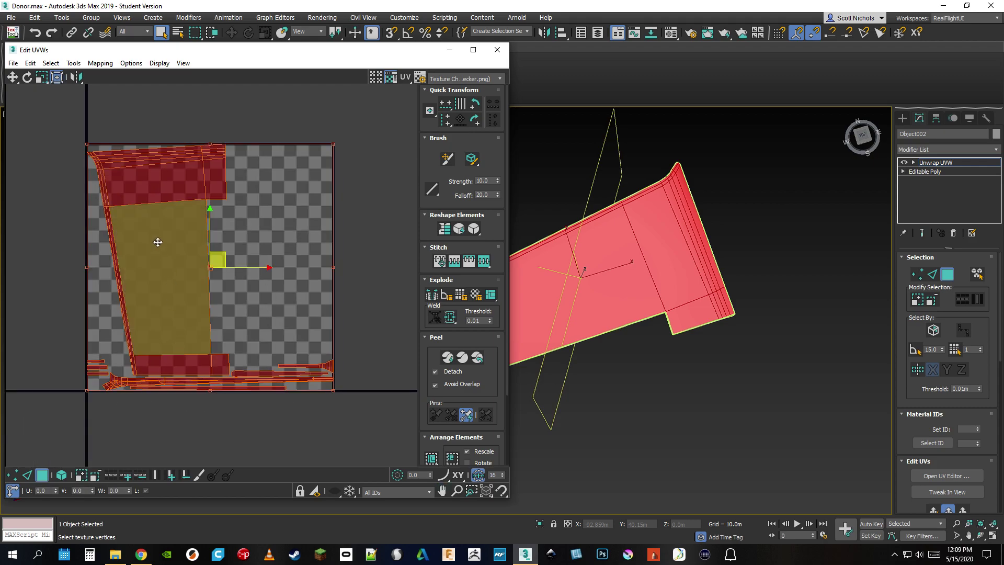
{"action": "left_click", "coordinate": [159, 413]}
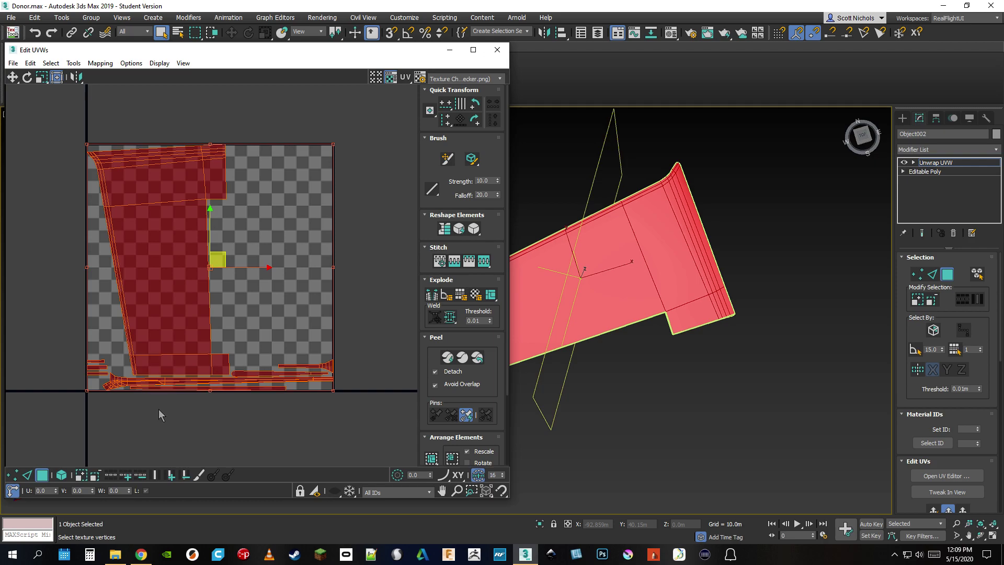
{"action": "left_click", "coordinate": [202, 435]}
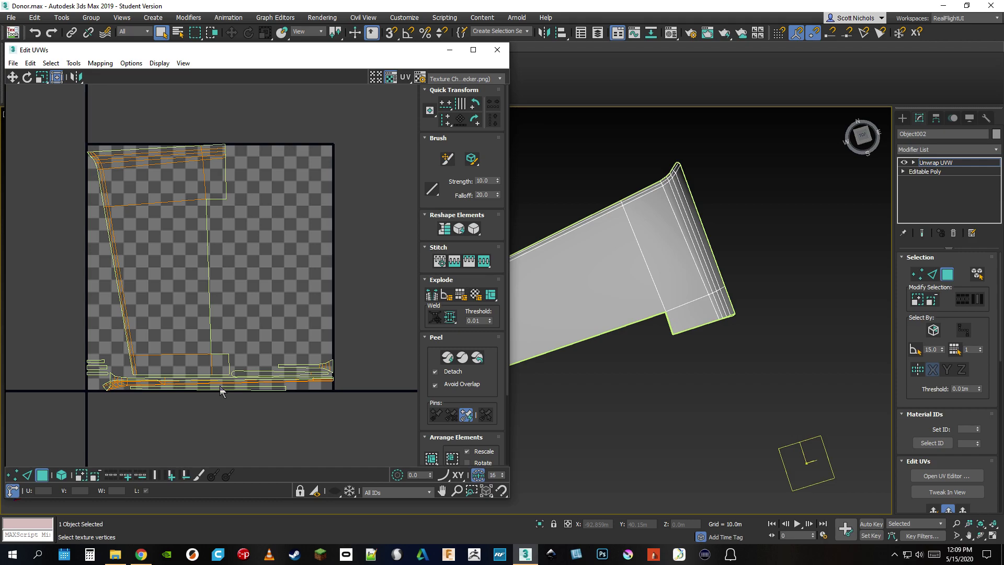
{"action": "left_click", "coordinate": [62, 475]}
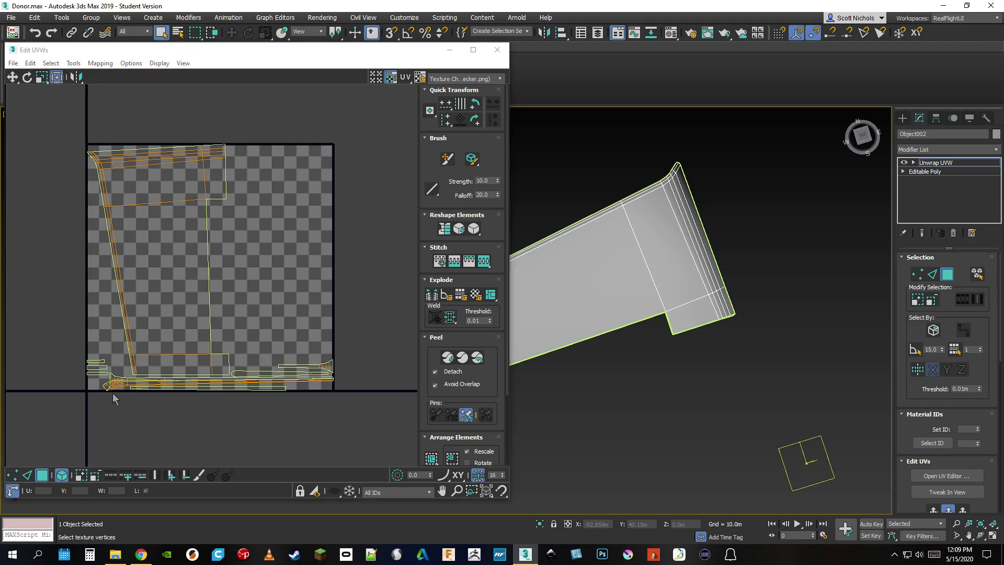
{"action": "left_click", "coordinate": [113, 386]}
{"action": "left_click", "coordinate": [463, 358]}
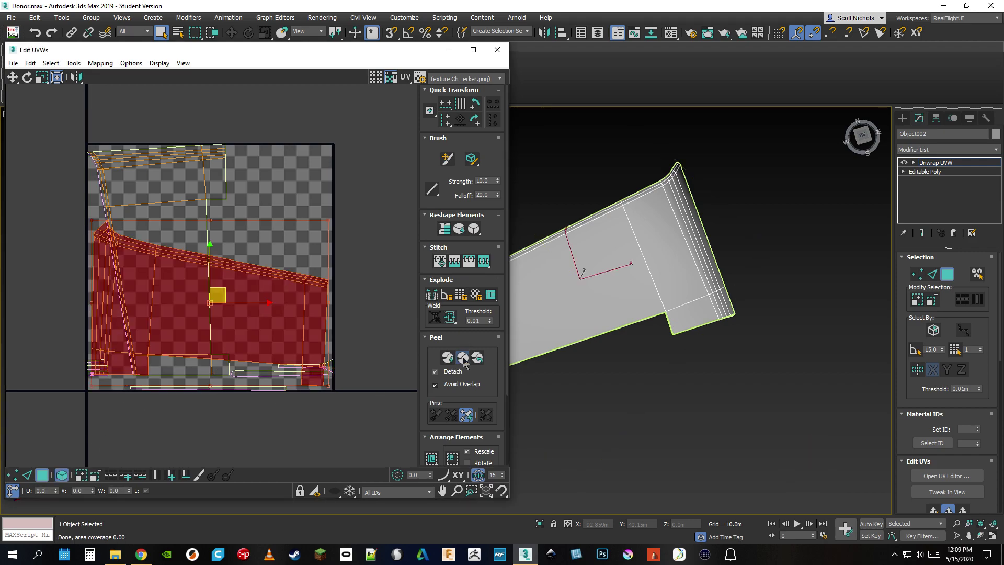
Move the peeled shell partly outside the UV square and quick peel the other large wing shell.
{"action": "left_click_drag", "start_coordinate": [224, 294], "coordinate": [347, 139]}
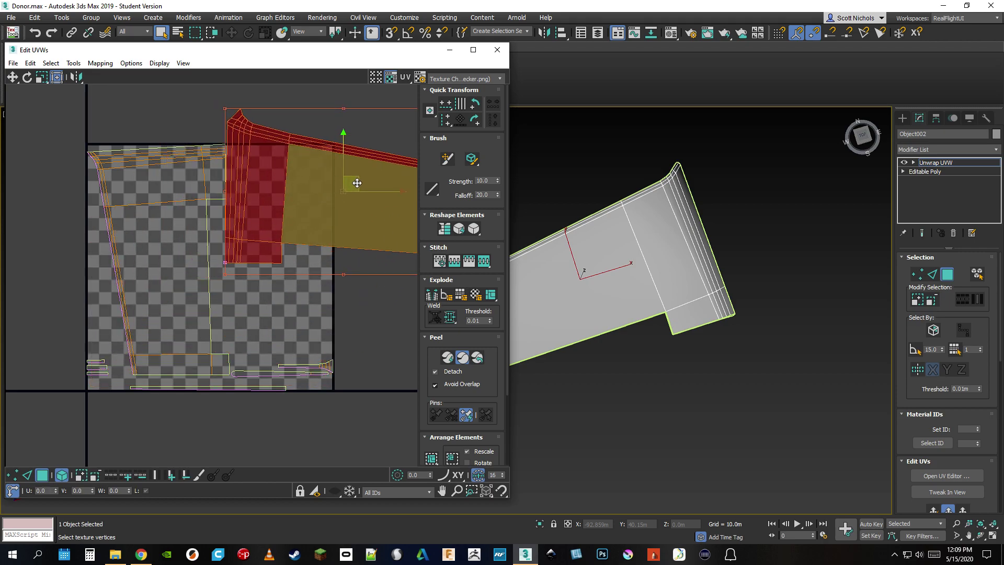
{"action": "scroll", "coordinate": [236, 386], "scroll_direction": "down", "scroll_amount": 1}
{"action": "left_click_drag", "start_coordinate": [278, 222], "coordinate": [309, 192]}
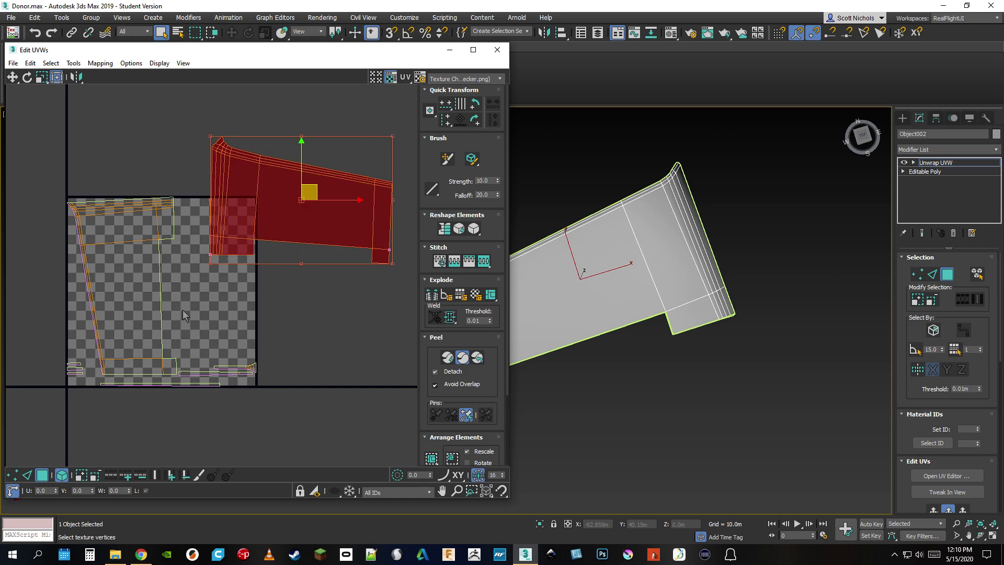
{"action": "left_click", "coordinate": [145, 310]}
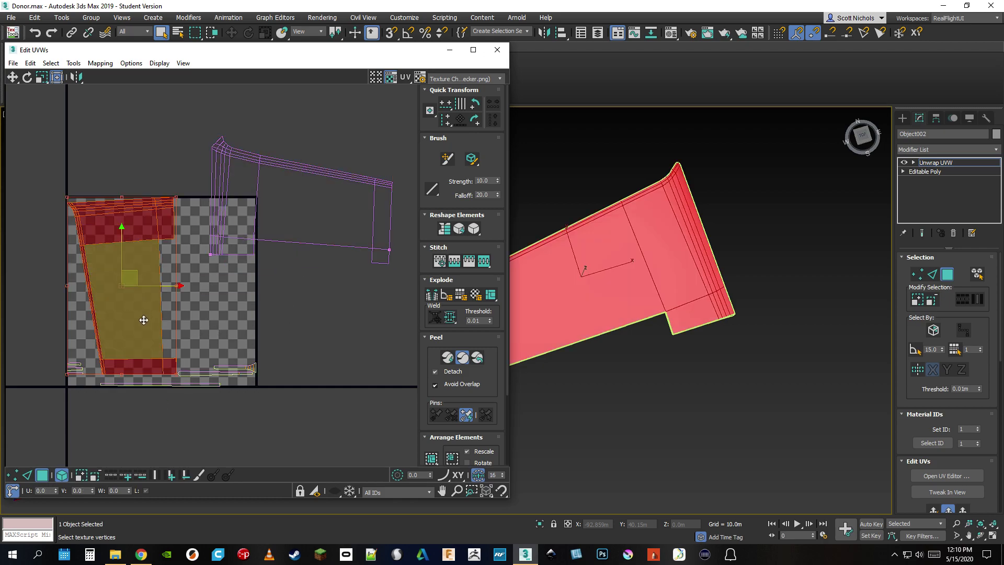
{"action": "left_click_drag", "start_coordinate": [122, 375], "coordinate": [59, 290]}
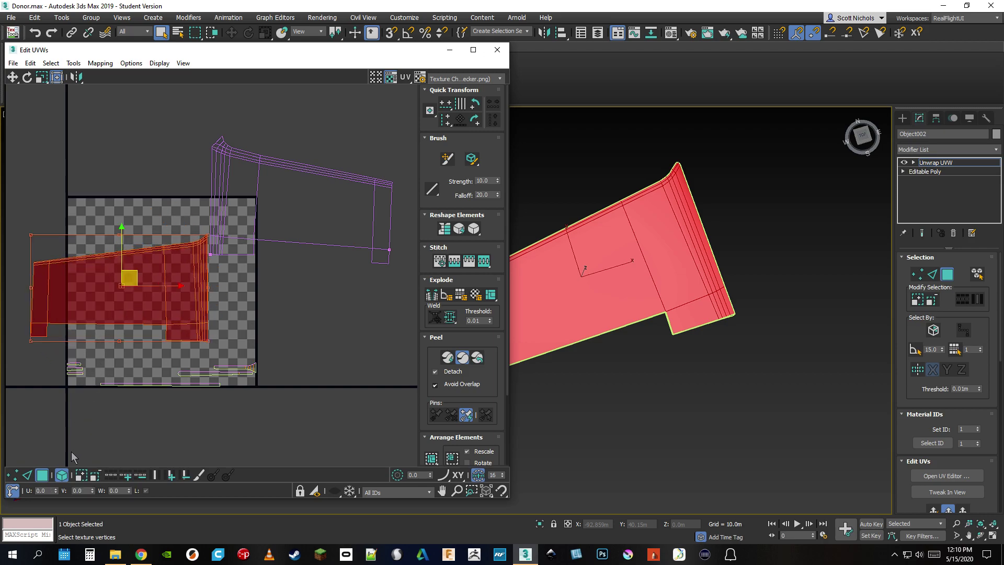
Align both large wing shells to their long straight edges so they lie horizontal, and place the second shell beside the first.
{"action": "left_click", "coordinate": [28, 475]}
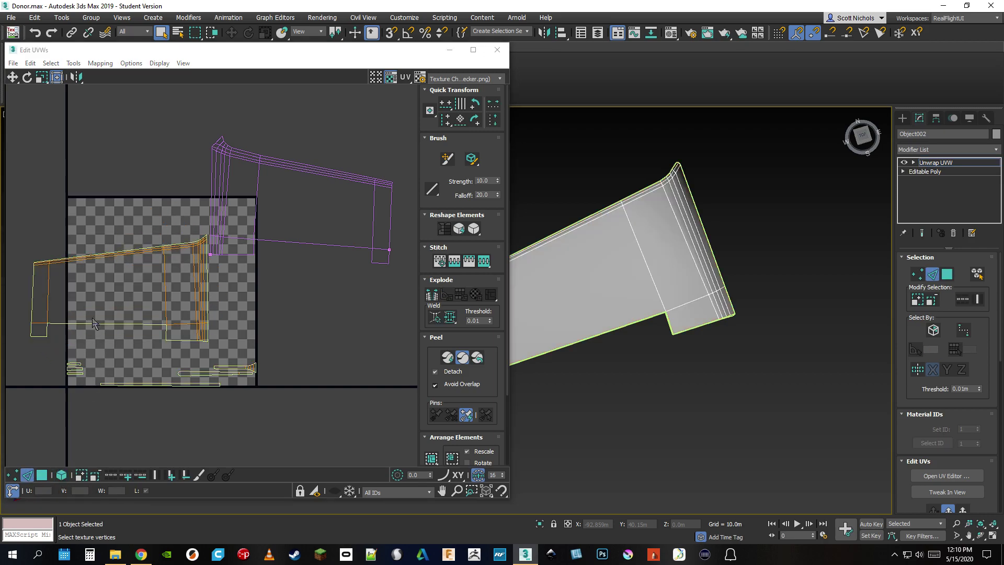
{"action": "left_click", "coordinate": [97, 325]}
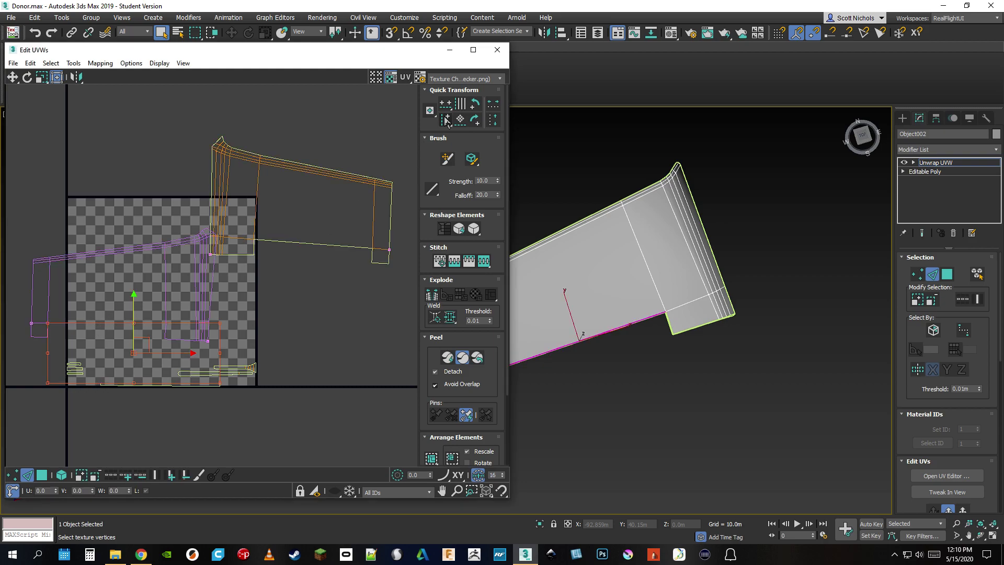
{"action": "left_click", "coordinate": [461, 119]}
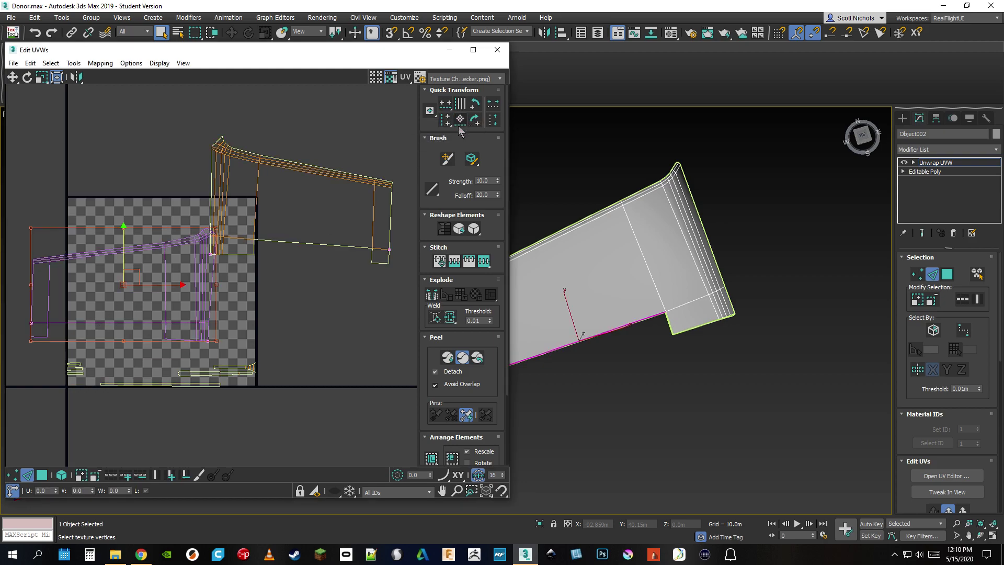
{"action": "left_click", "coordinate": [321, 248]}
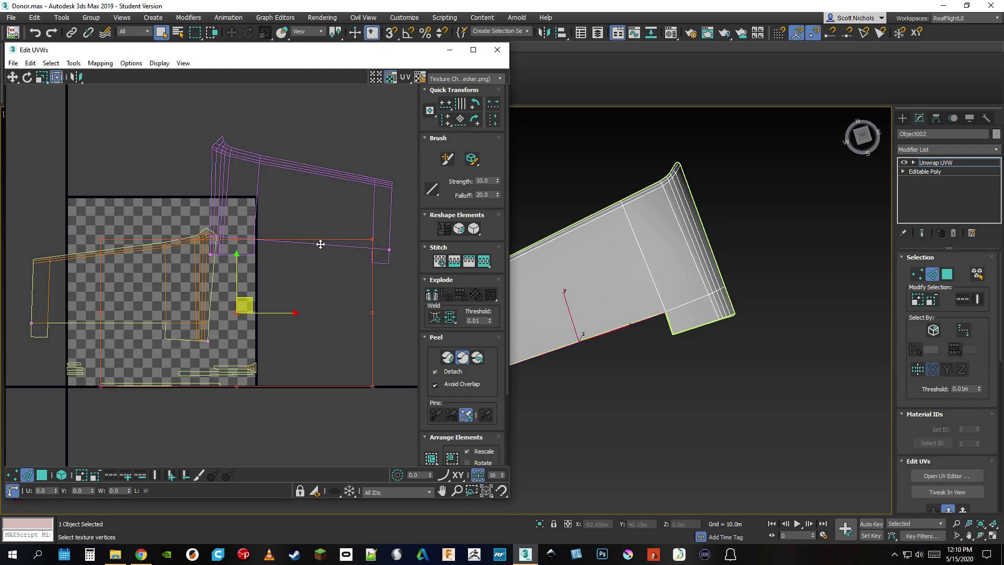
{"action": "left_click", "coordinate": [461, 119]}
{"action": "left_click_drag", "start_coordinate": [309, 195], "coordinate": [331, 271]}
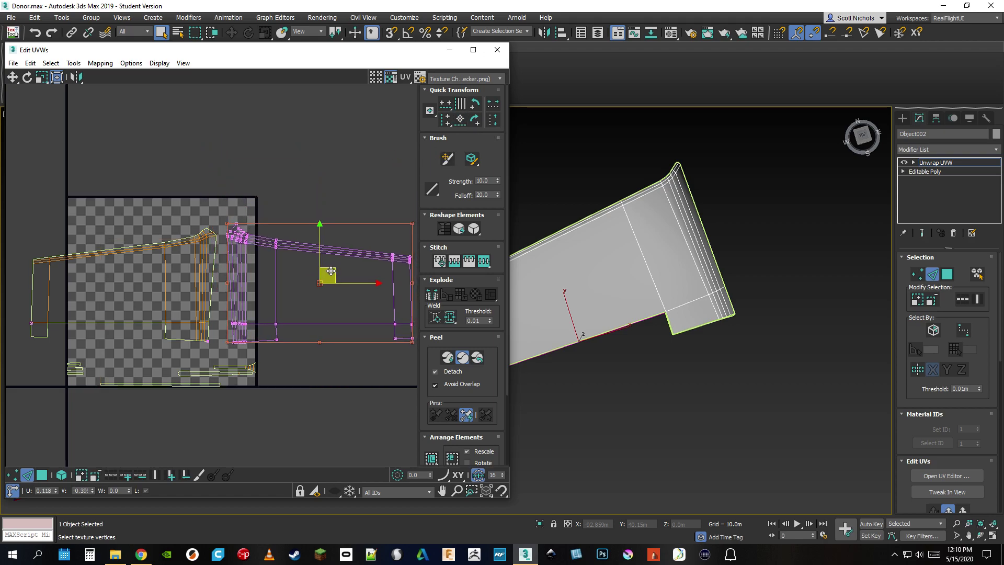
Display the CheckerPattern texture on the lower wing and examine the squares across its surface and curved tip for distortion.
{"action": "left_click", "coordinate": [461, 79]}
{"action": "left_click", "coordinate": [450, 97]}
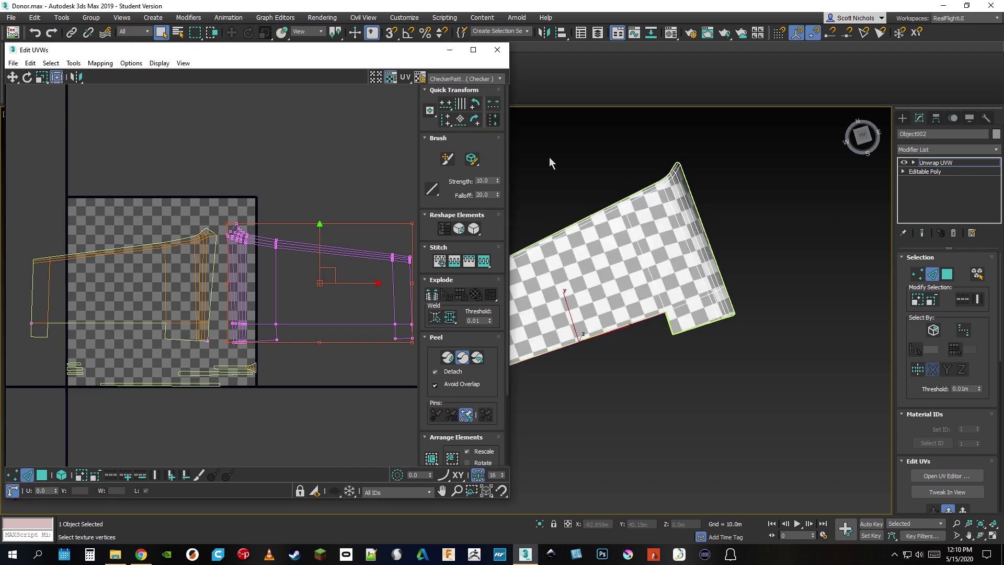
{"action": "mouse_move", "coordinate": [868, 145]}
{"action": "left_mouse_down"}
{"action": "mouse_move", "coordinate": [888, 120]}
{"action": "mouse_move", "coordinate": [913, 123]}
{"action": "mouse_move", "coordinate": [878, 148]}
{"action": "left_mouse_up"}
{"action": "scroll", "coordinate": [695, 220], "scroll_direction": "up", "scroll_amount": 4}
{"action": "middle_click_drag", "start_coordinate": [693, 219], "coordinate": [773, 258]}
{"action": "scroll", "coordinate": [766, 244], "scroll_direction": "down", "scroll_amount": 3}
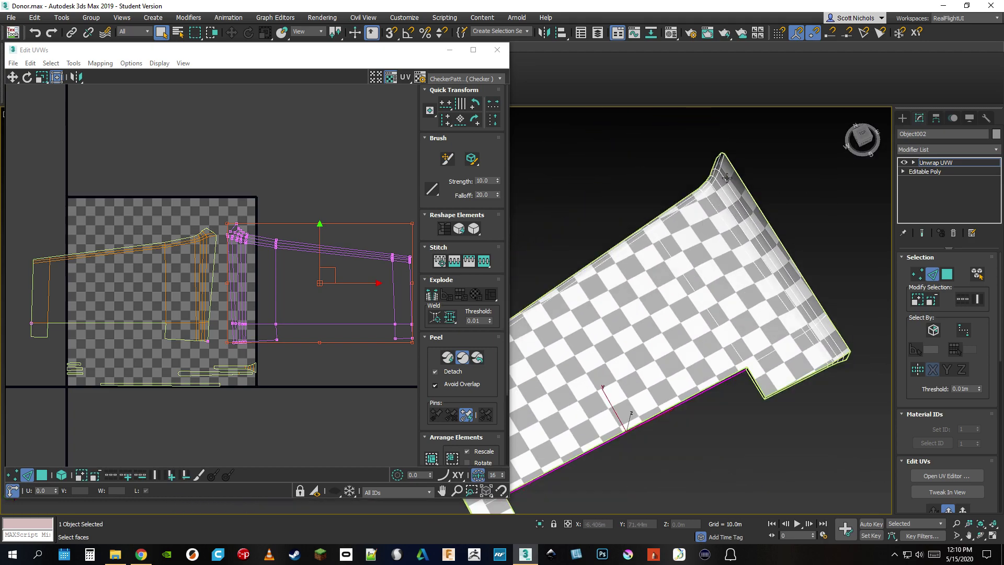
{"action": "mouse_move", "coordinate": [861, 143]}
{"action": "left_mouse_down"}
{"action": "mouse_move", "coordinate": [896, 125]}
{"action": "mouse_move", "coordinate": [886, 81]}
{"action": "mouse_move", "coordinate": [859, 142]}
{"action": "left_mouse_up"}
{"action": "scroll", "coordinate": [227, 311], "scroll_direction": "down", "scroll_amount": 3}
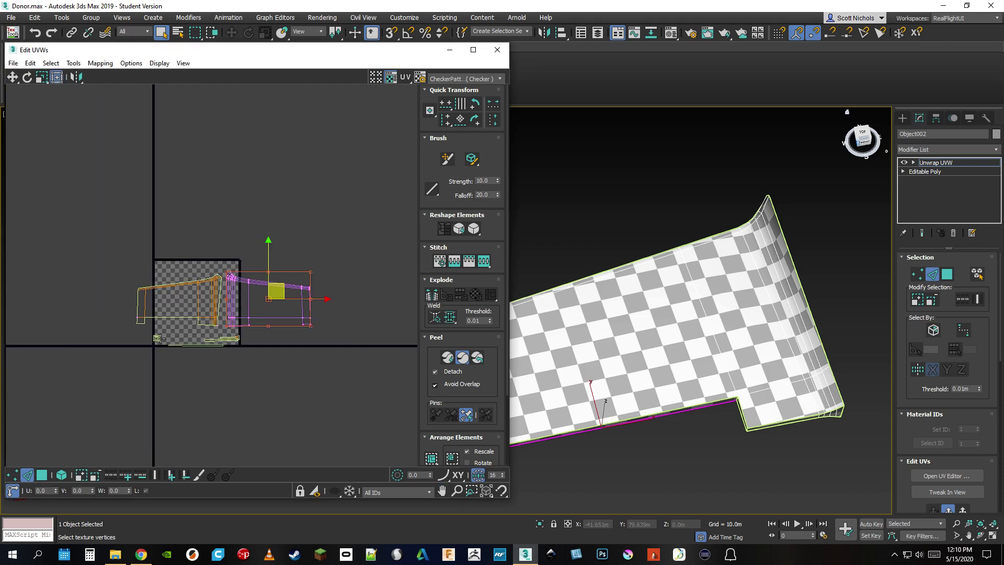
Select all polygons in the wing's UV layout, turn off the Rescale packing option, and rescale the elements to match each other.
{"action": "left_click", "coordinate": [43, 475]}
{"action": "left_click_drag", "start_coordinate": [100, 248], "coordinate": [351, 375]}
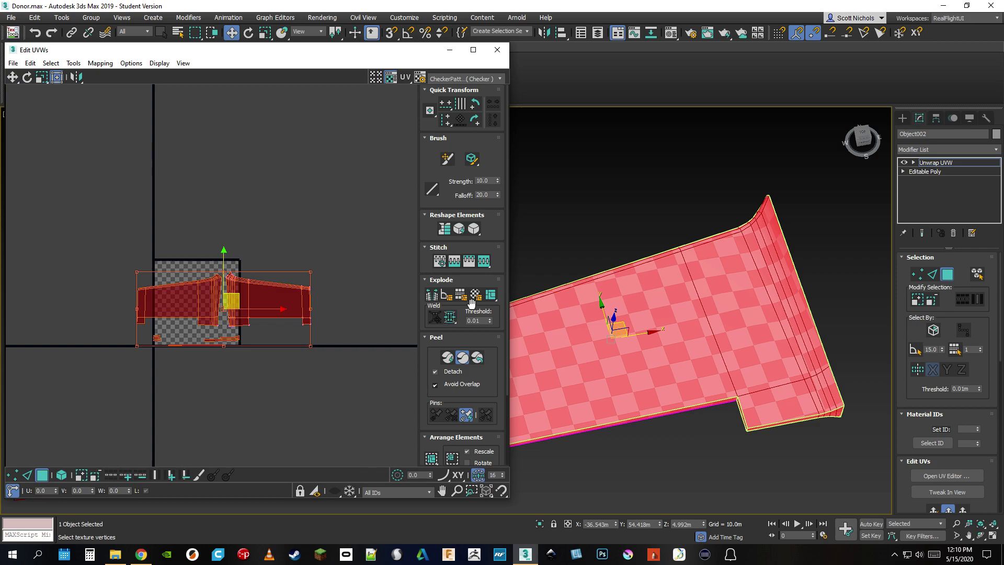
{"action": "scroll", "coordinate": [466, 403], "scroll_direction": "down", "scroll_amount": 3}
{"action": "left_click", "coordinate": [468, 366]}
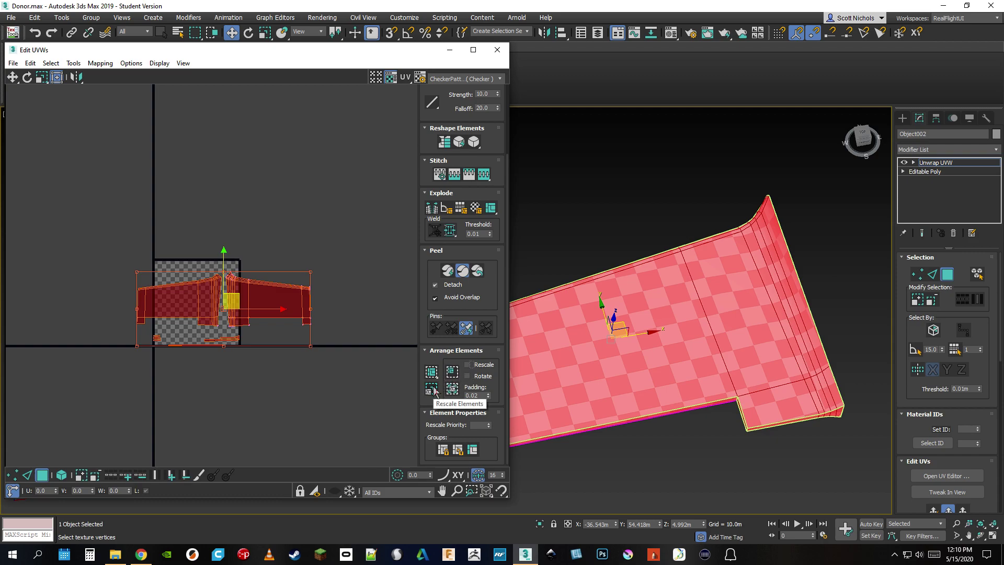
{"action": "left_click", "coordinate": [433, 389]}
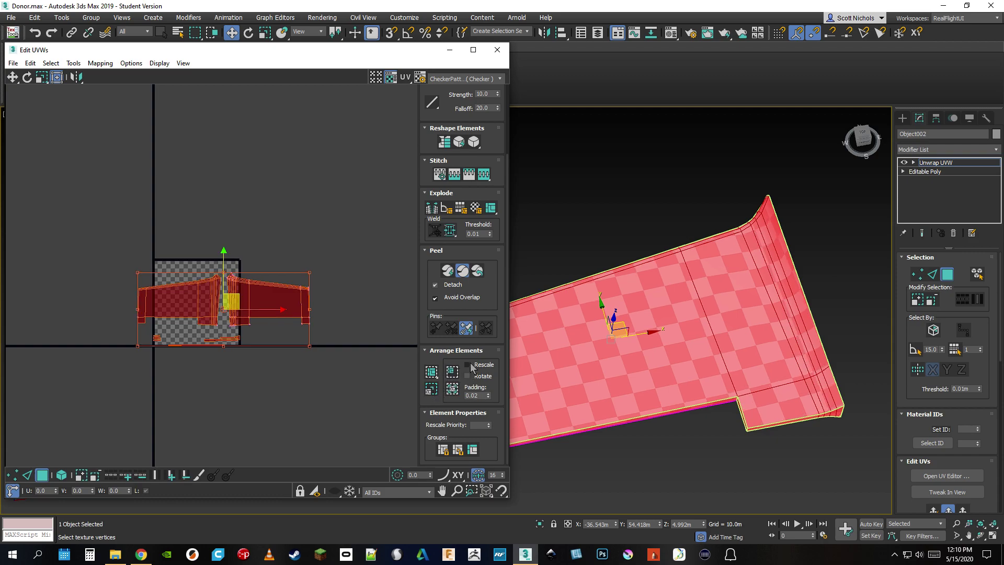
Pack the wing's selected UV shells and move the packed group outside the UV square.
{"action": "left_click", "coordinate": [453, 390]}
{"action": "left_click_drag", "start_coordinate": [208, 295], "coordinate": [355, 420]}
{"action": "scroll", "coordinate": [291, 318], "scroll_direction": "down", "scroll_amount": 3}
Close the UV editor, collapse the Unwrap UVW modifier into the wing's Editable Poly, and deselect the wing.
{"action": "left_click", "coordinate": [497, 50]}
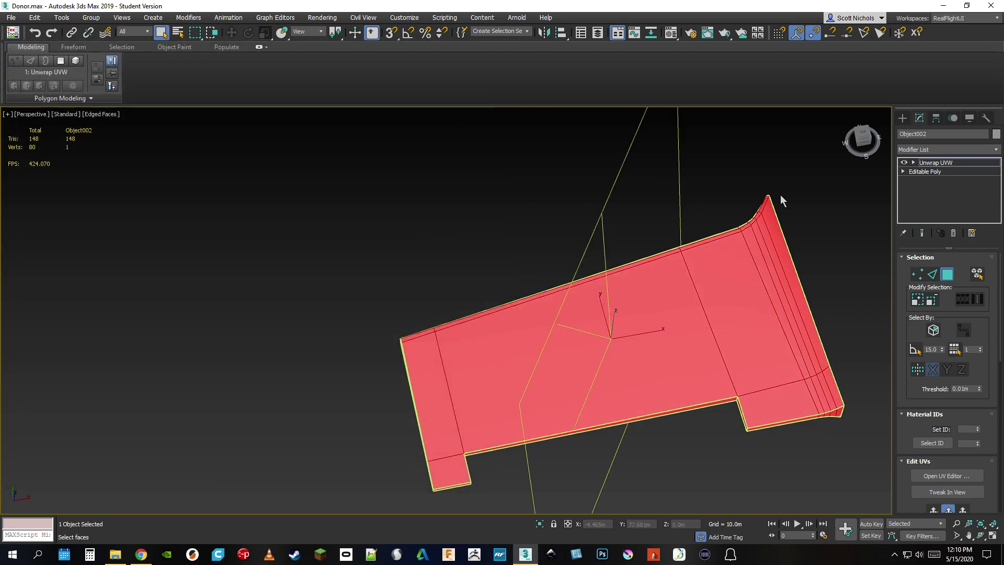
{"action": "right_click", "coordinate": [936, 163]}
{"action": "left_click", "coordinate": [895, 266]}
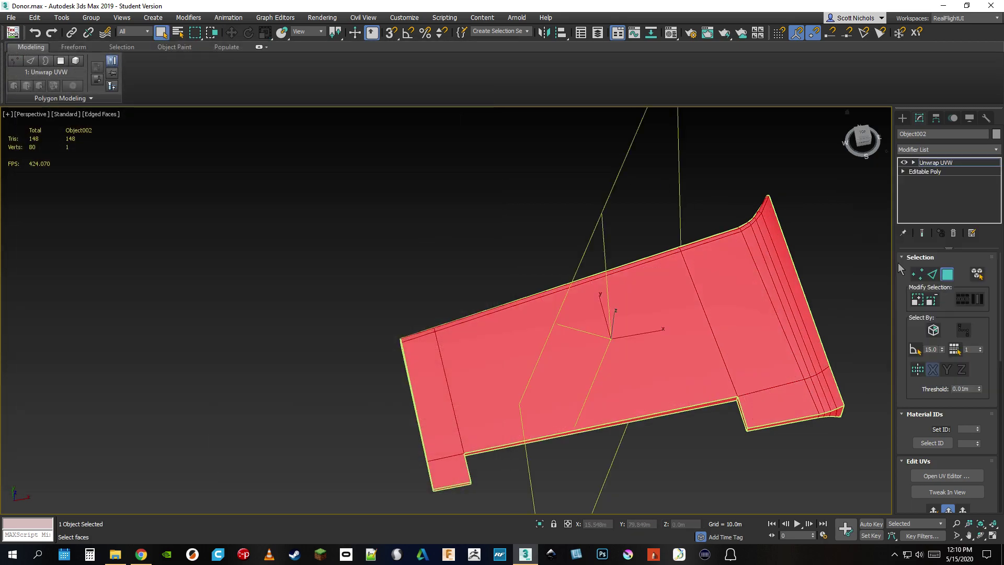
{"action": "left_click", "coordinate": [551, 309]}
{"action": "scroll", "coordinate": [482, 296], "scroll_direction": "down", "scroll_amount": 5}
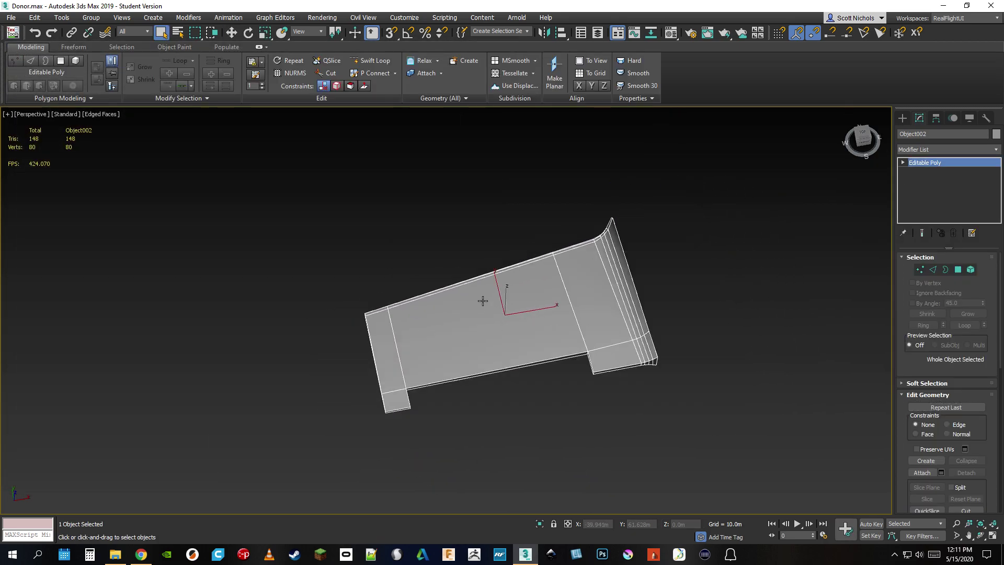
{"action": "left_click", "coordinate": [661, 270]}
{"action": "left_click_drag", "start_coordinate": [865, 136], "coordinate": [865, 154]}
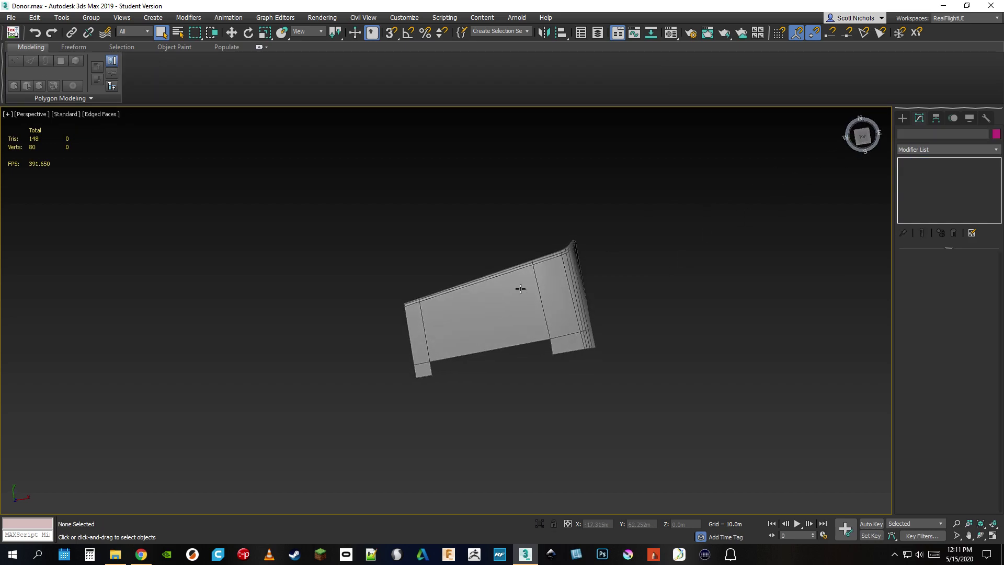